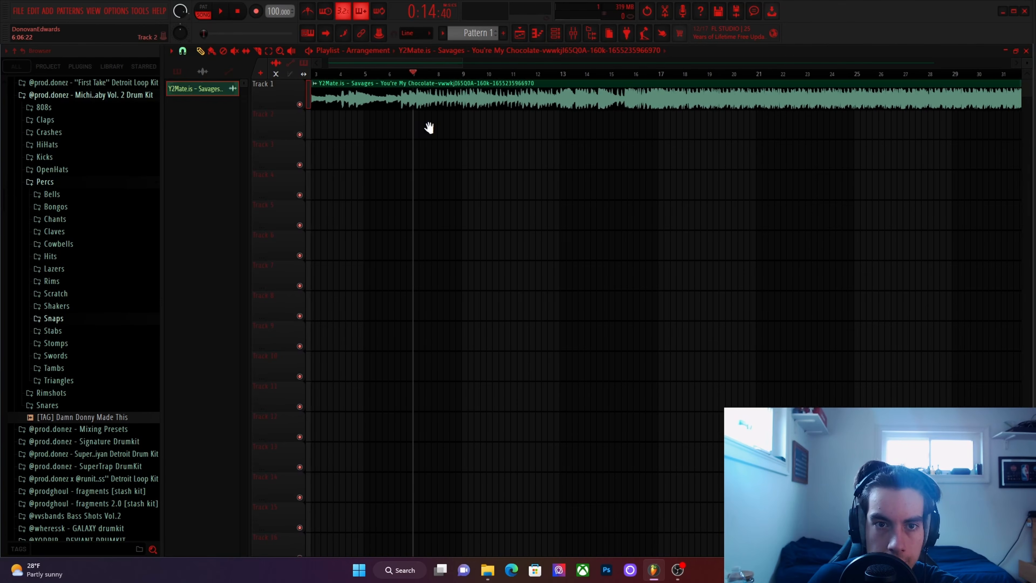
Play the Savages sample from the start of the song and lower its channel volume to about 59%.
{"action": "scroll", "coordinate": [428, 127], "scroll_direction": "left", "scroll_amount": 3}
{"action": "left_click_drag", "start_coordinate": [392, 89], "coordinate": [365, 81]}
{"action": "left_click", "coordinate": [314, 74]}
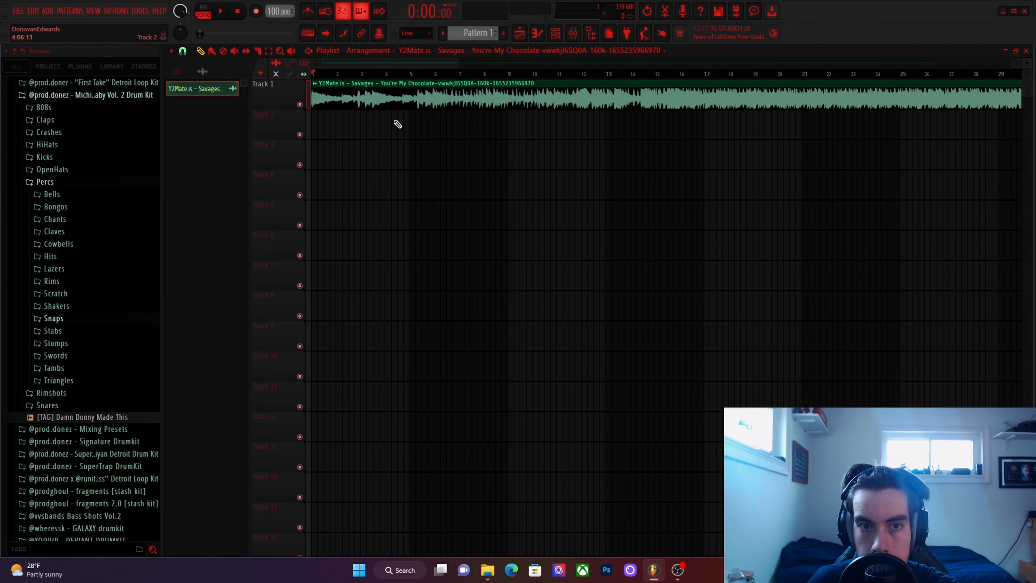
{"action": "key", "text": "space"}
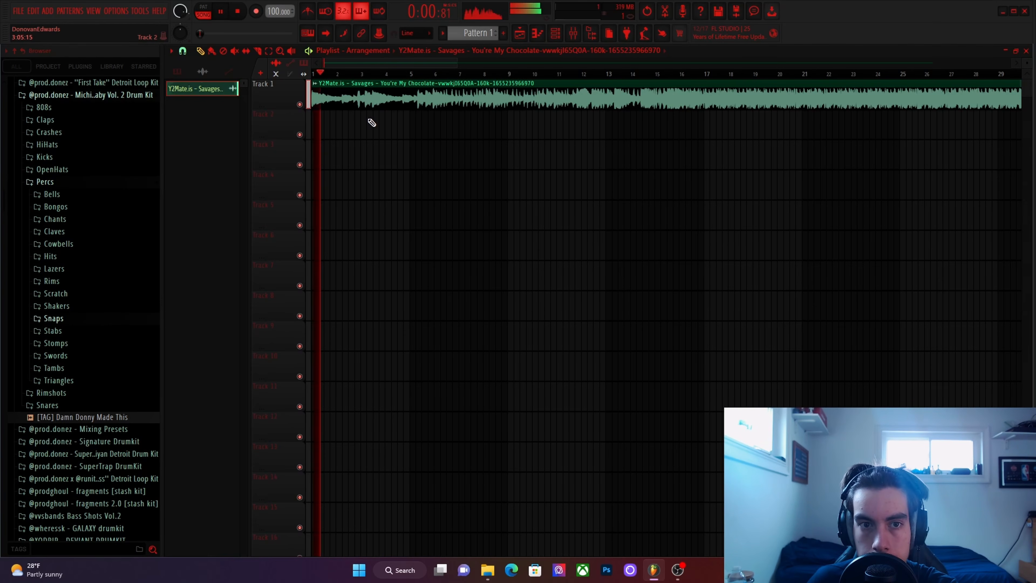
{"action": "double_click", "coordinate": [375, 97]}
{"action": "left_click_drag", "start_coordinate": [491, 216], "coordinate": [491, 229]}
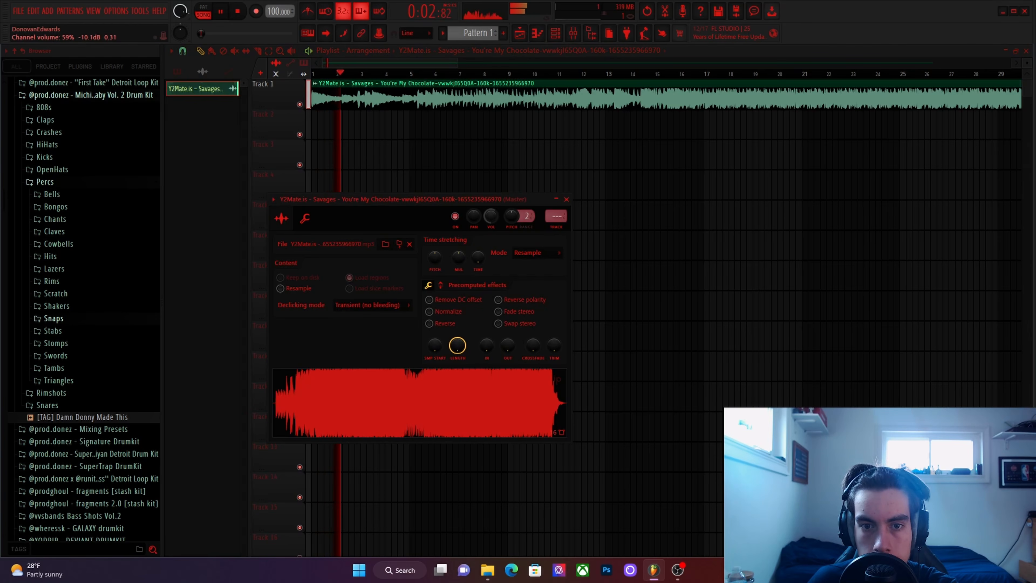
{"action": "left_click", "coordinate": [566, 199]}
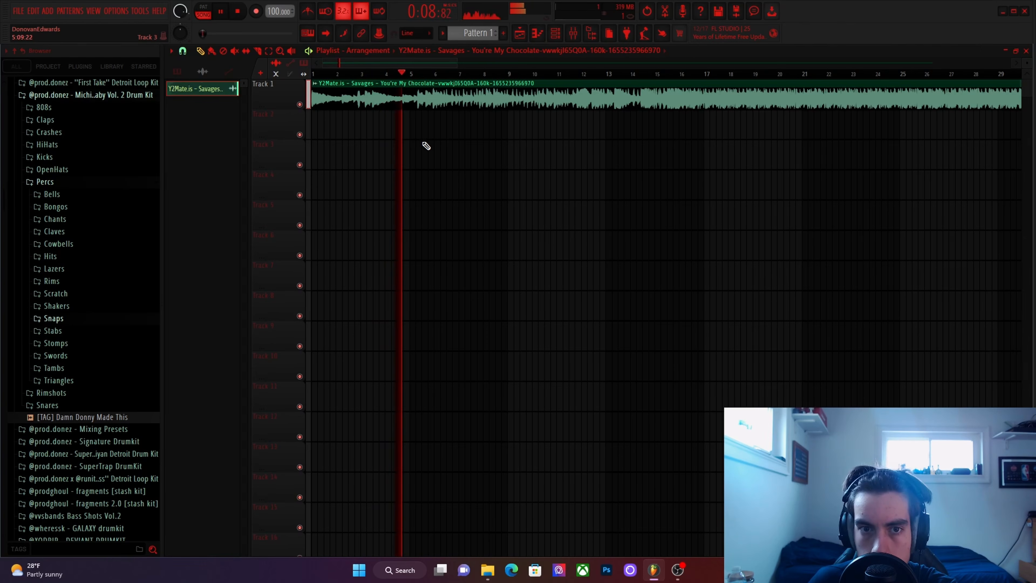
Slice the Savages clip at the loop point just before bar 6 and delete the remainder.
{"action": "scroll", "coordinate": [420, 124], "scroll_direction": "up", "scroll_amount": 5}
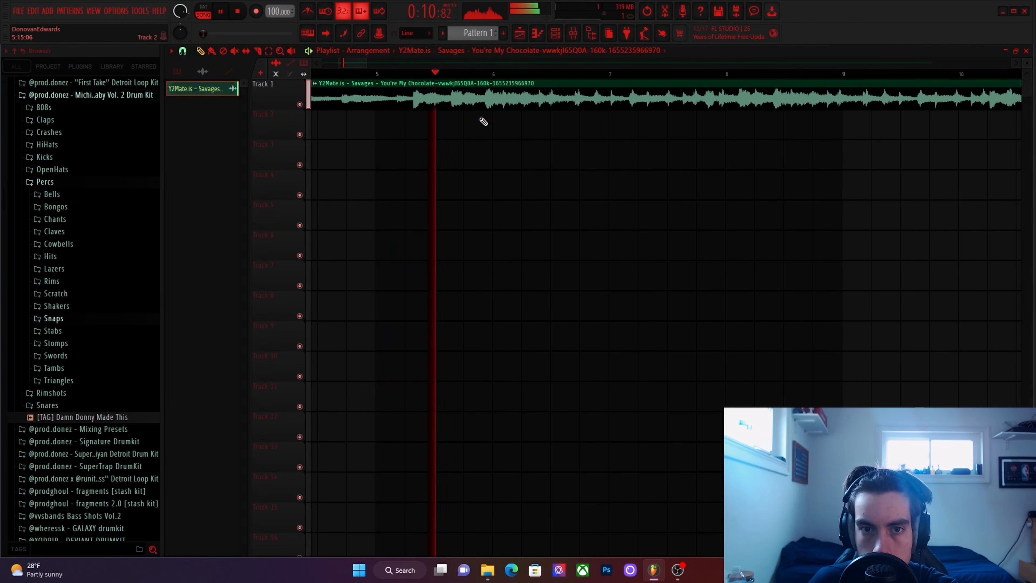
{"action": "key", "text": "space"}
{"action": "scroll", "coordinate": [487, 106], "scroll_direction": "up", "scroll_amount": 3}
{"action": "scroll", "coordinate": [488, 105], "scroll_direction": "up", "scroll_amount": 2}
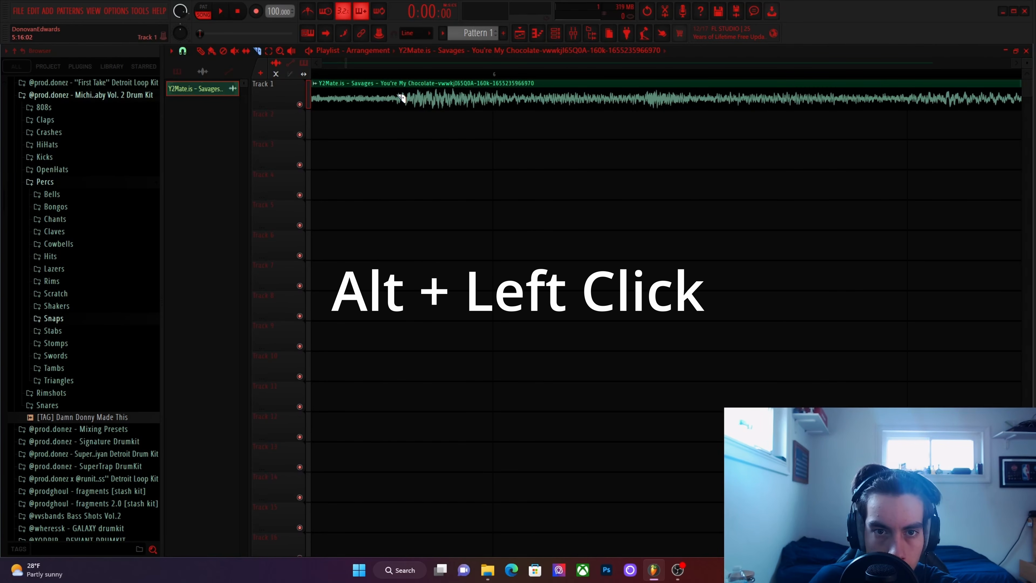
{"action": "left_click", "coordinate": [401, 117], "text": "alt"}
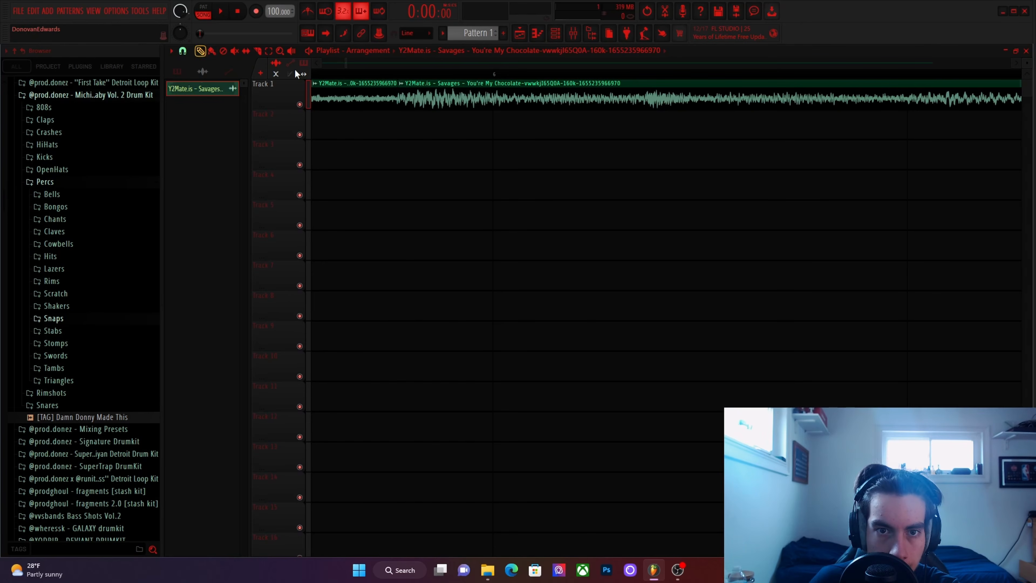
{"action": "right_click", "coordinate": [438, 102]}
Play the trimmed clip as a loop and shorten its end slightly to tighten the loop point.
{"action": "scroll", "coordinate": [444, 107], "scroll_direction": "down", "scroll_amount": 2}
{"action": "scroll", "coordinate": [440, 117], "scroll_direction": "up", "scroll_amount": 2}
{"action": "scroll", "coordinate": [436, 119], "scroll_direction": "down", "scroll_amount": 6}
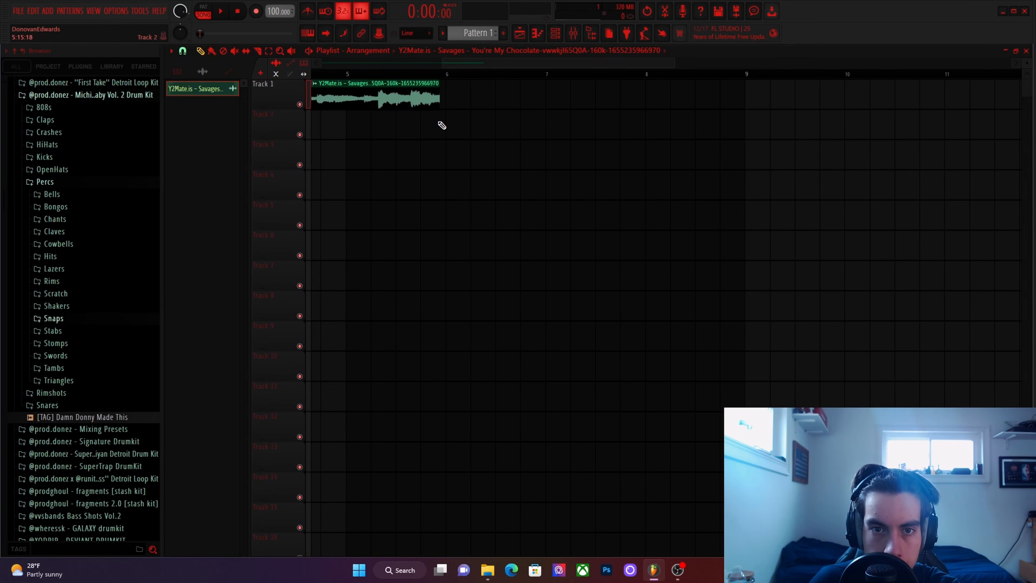
{"action": "scroll", "coordinate": [438, 127], "scroll_direction": "down", "scroll_amount": 4}
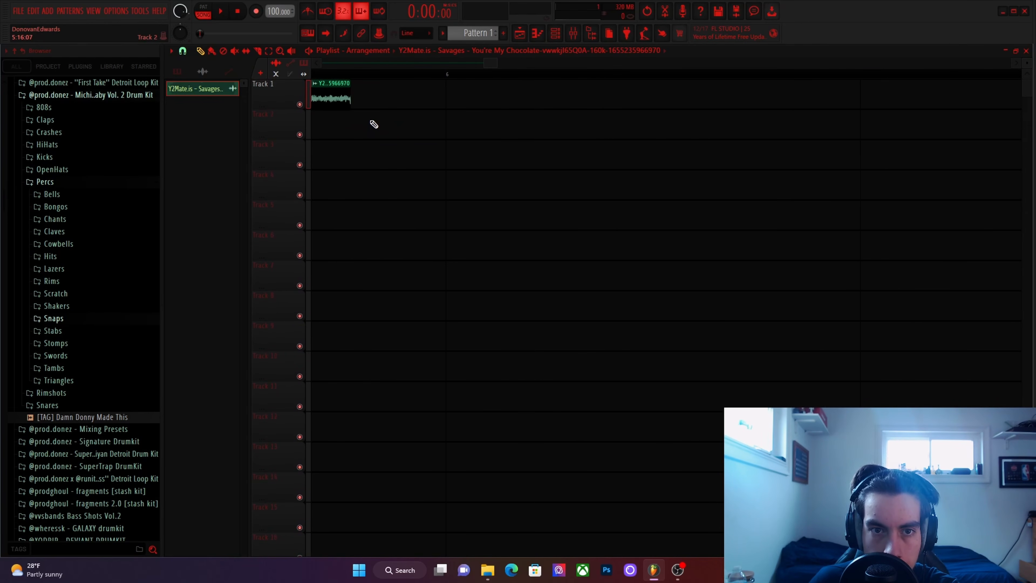
{"action": "scroll", "coordinate": [365, 122], "scroll_direction": "down", "scroll_amount": 6}
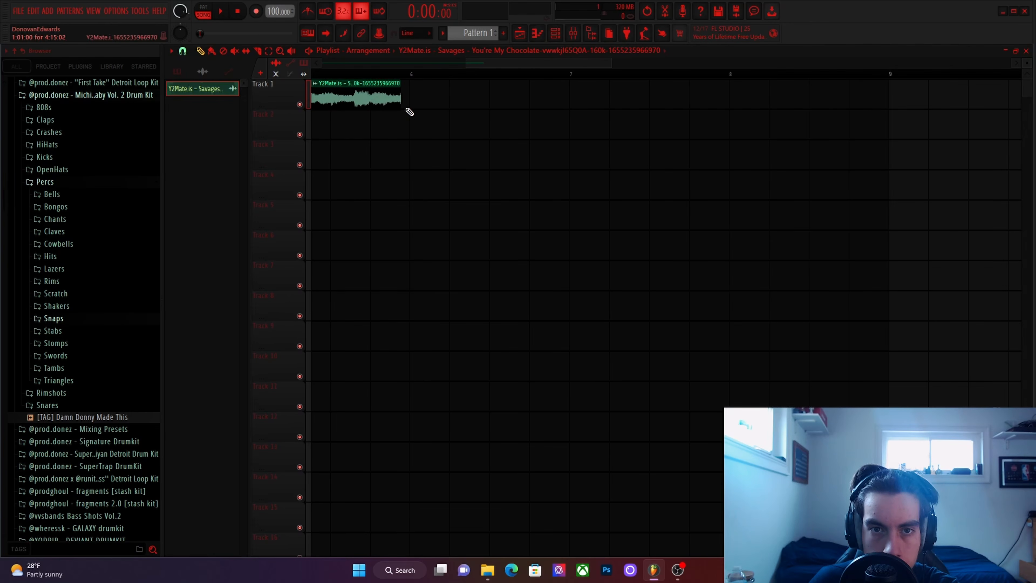
{"action": "left_click_drag", "start_coordinate": [479, 112], "coordinate": [744, 114]}
{"action": "scroll", "coordinate": [488, 104], "scroll_direction": "down", "scroll_amount": 3}
{"action": "key", "text": "space"}
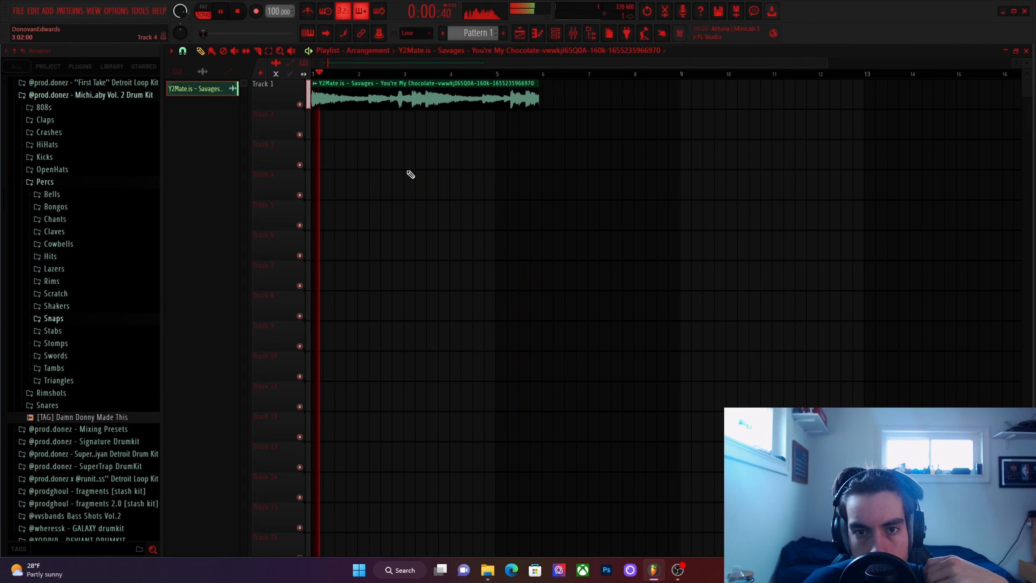
{"action": "key", "text": "space"}
{"action": "scroll", "coordinate": [538, 127], "scroll_direction": "up", "scroll_amount": 10}
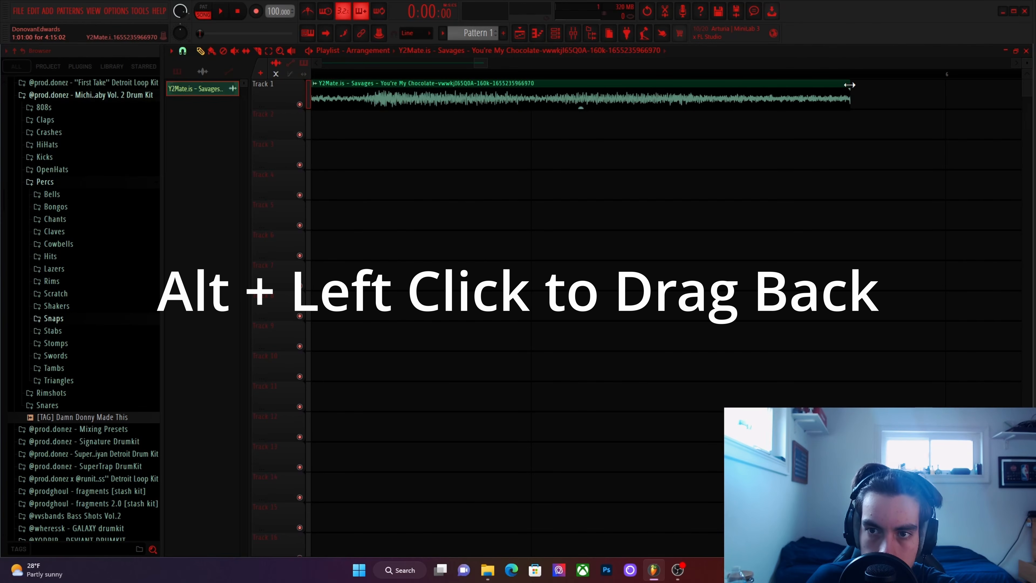
{"action": "left_click_drag", "start_coordinate": [850, 86], "coordinate": [842, 86]}
Play the clip near its end and from the start to check the loop transition.
{"action": "scroll", "coordinate": [673, 137], "scroll_direction": "down", "scroll_amount": 5}
{"action": "key", "text": "space"}
{"action": "key", "text": "space"}
{"action": "left_click", "coordinate": [591, 74]}
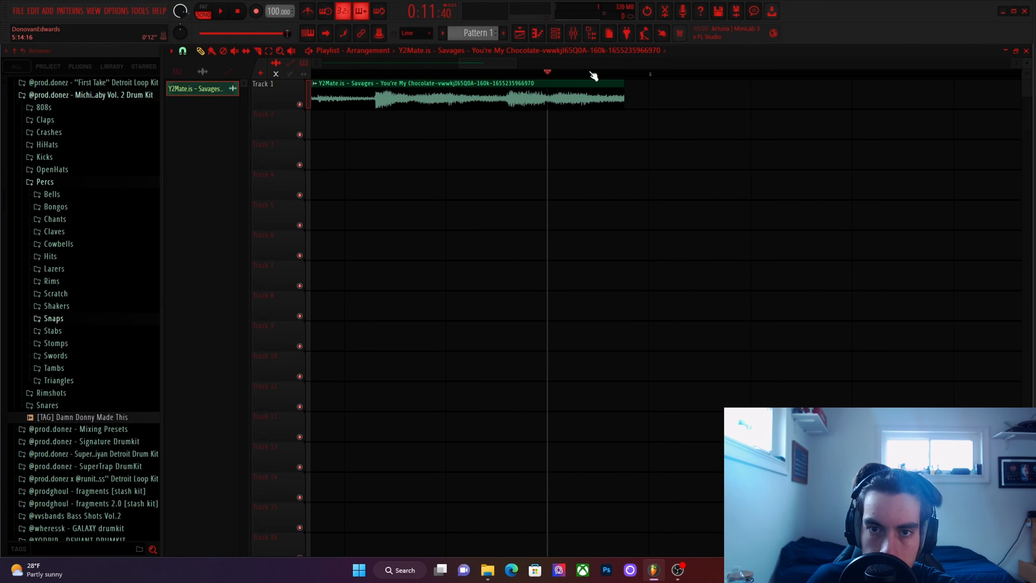
{"action": "key", "text": "space"}
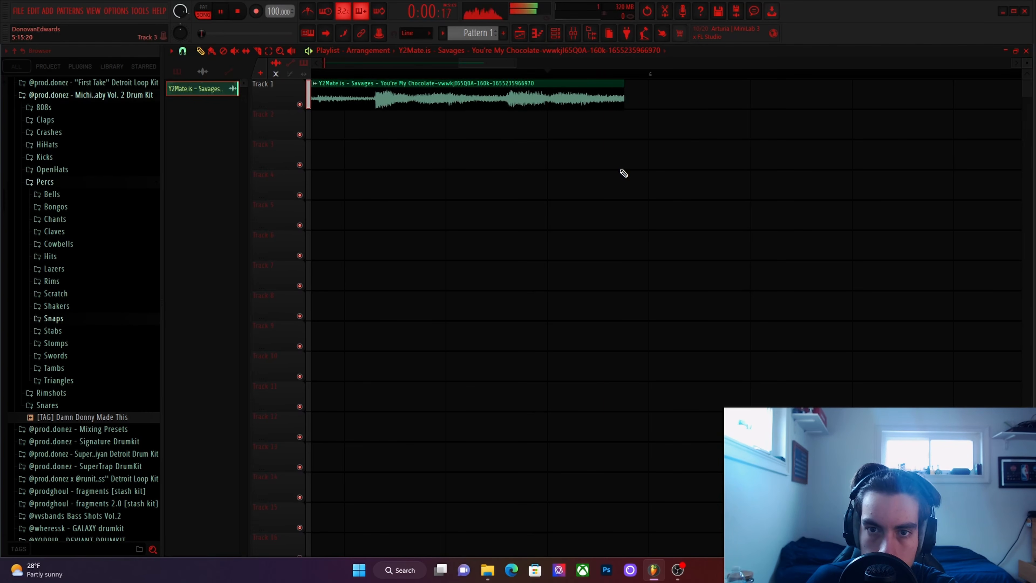
{"action": "scroll", "coordinate": [606, 155], "scroll_direction": "down", "scroll_amount": 3}
{"action": "key", "text": "space"}
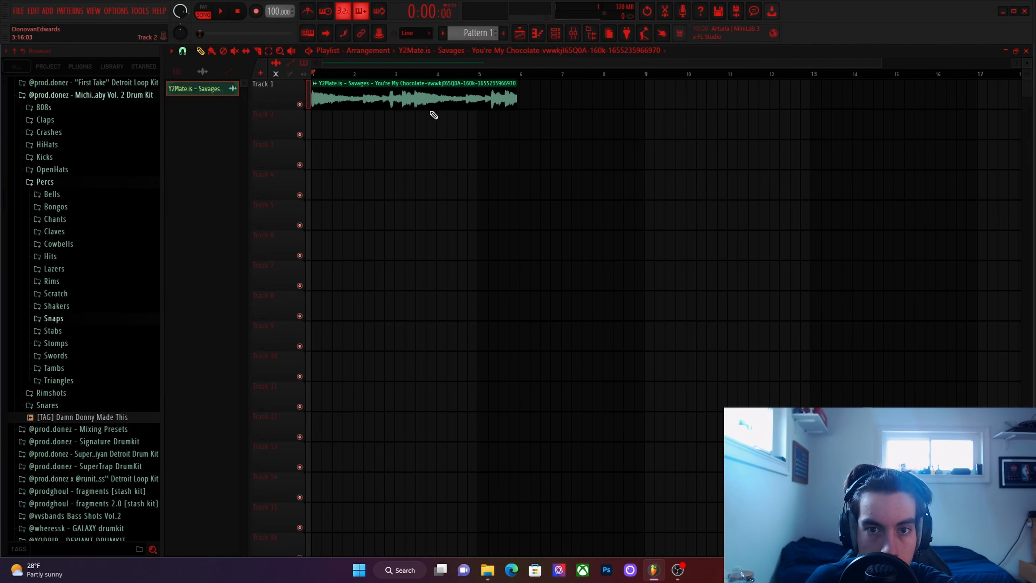
Time-stretch the sample clip on Track 1 so it ends exactly at bar 5.
{"action": "scroll", "coordinate": [514, 114], "scroll_direction": "up", "scroll_amount": 6}
{"action": "left_click", "coordinate": [306, 75]}
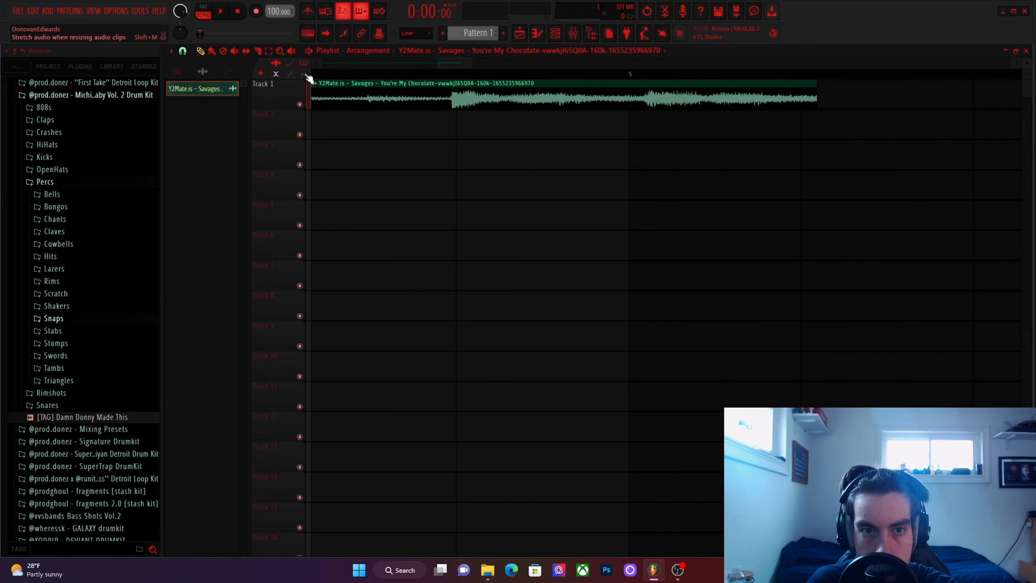
{"action": "left_click_drag", "start_coordinate": [816, 85], "coordinate": [629, 97]}
Play the stretched loop, first with the metronome and again with it switched off.
{"action": "key", "text": "space"}
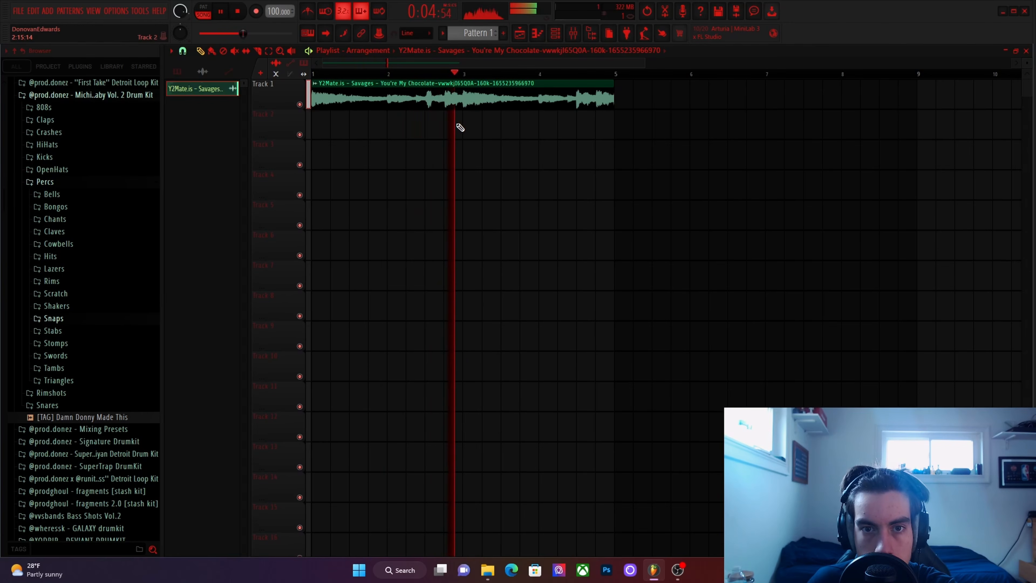
{"action": "left_click", "coordinate": [316, 12]}
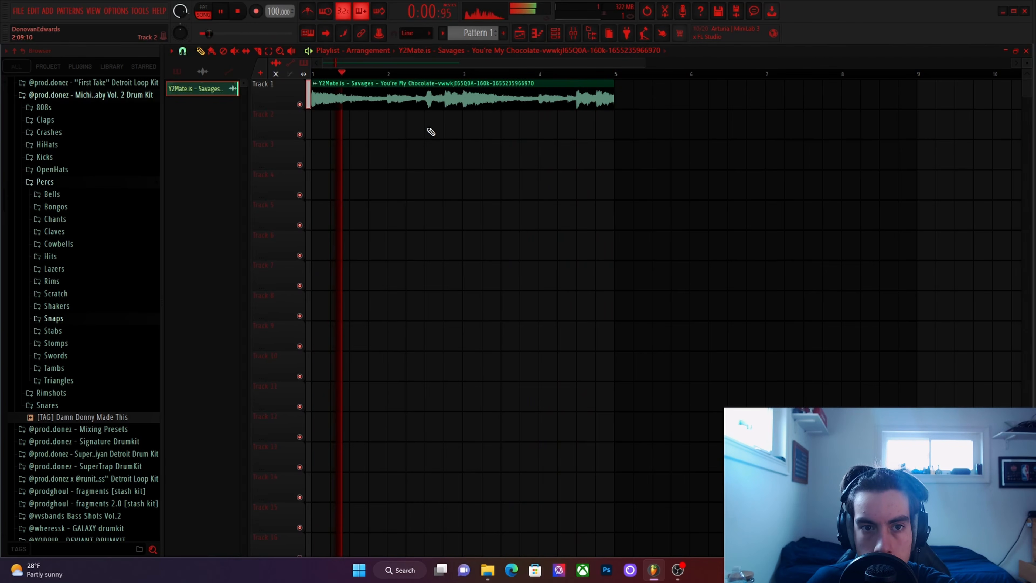
{"action": "key", "text": "space"}
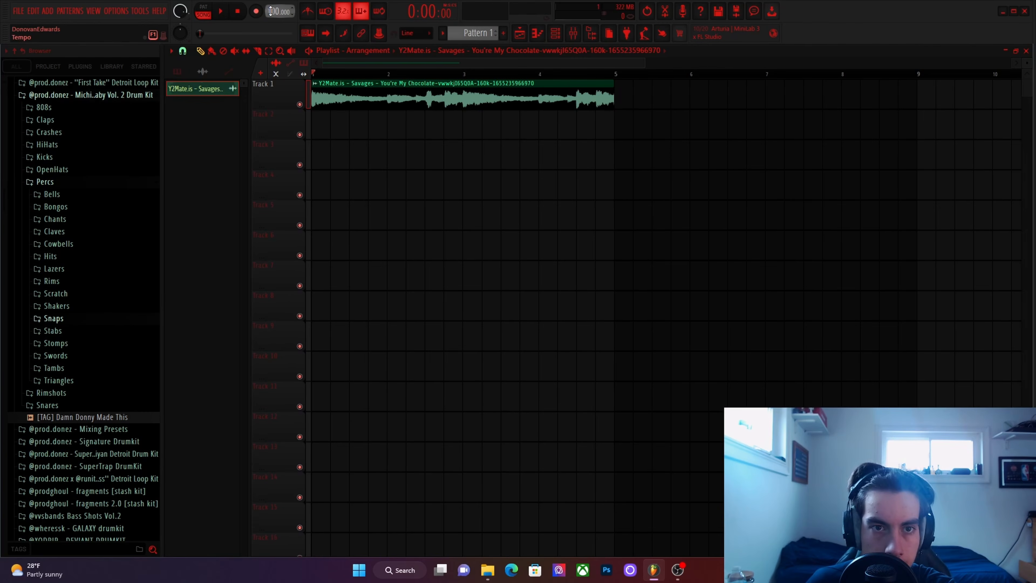
Set the project tempo to 97 BPM and the sample's time-stretching mode to Stretch.
{"action": "left_click_drag", "start_coordinate": [271, 11], "coordinate": [270, 13]}
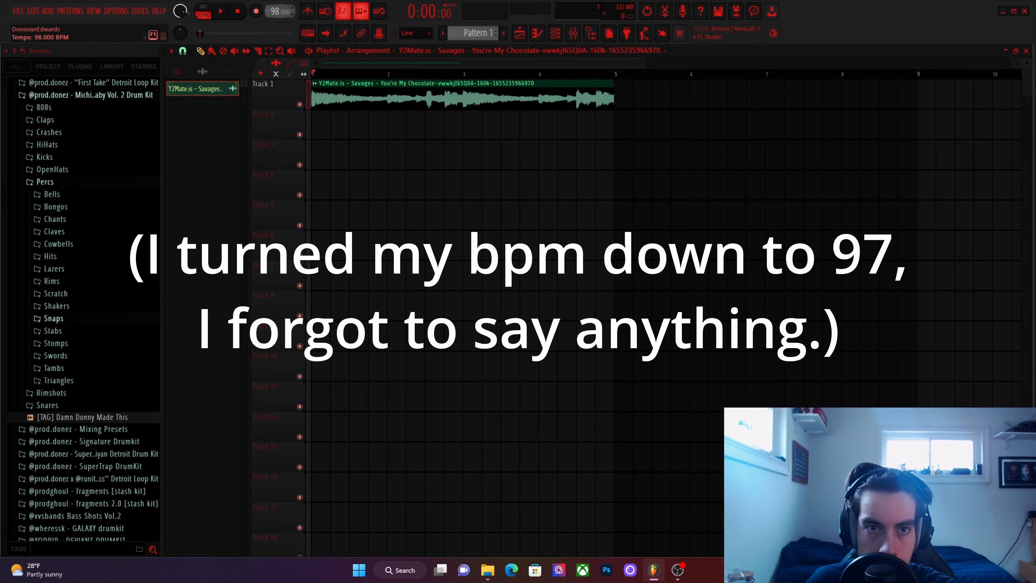
{"action": "double_click", "coordinate": [387, 102]}
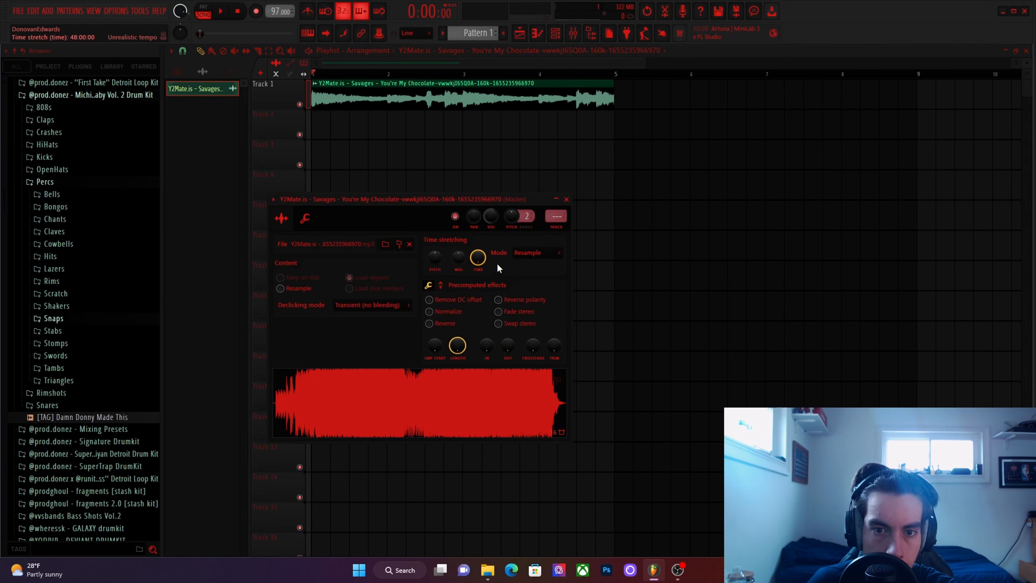
{"action": "left_click", "coordinate": [543, 255]}
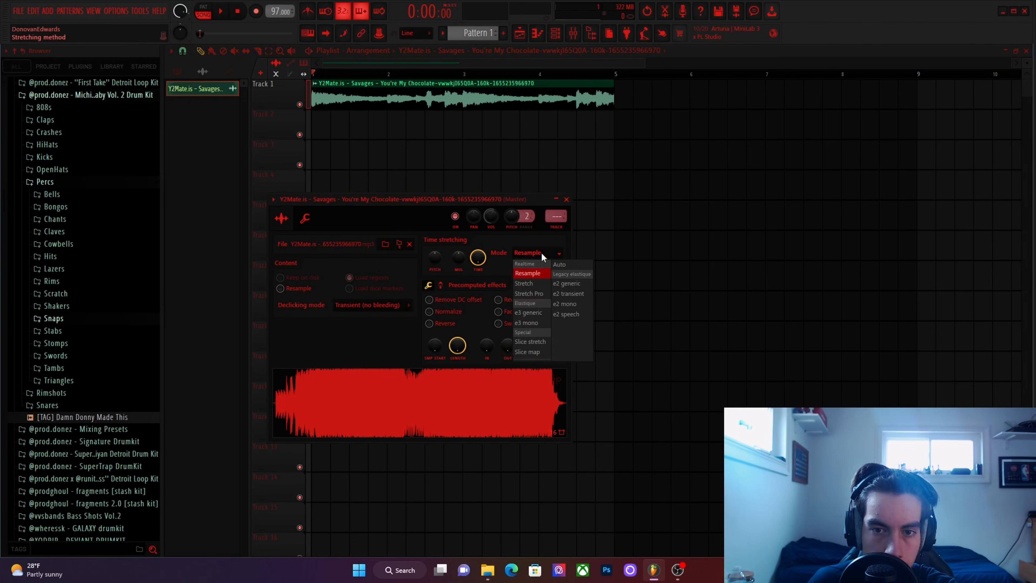
{"action": "left_click", "coordinate": [541, 285]}
{"action": "left_click", "coordinate": [566, 199]}
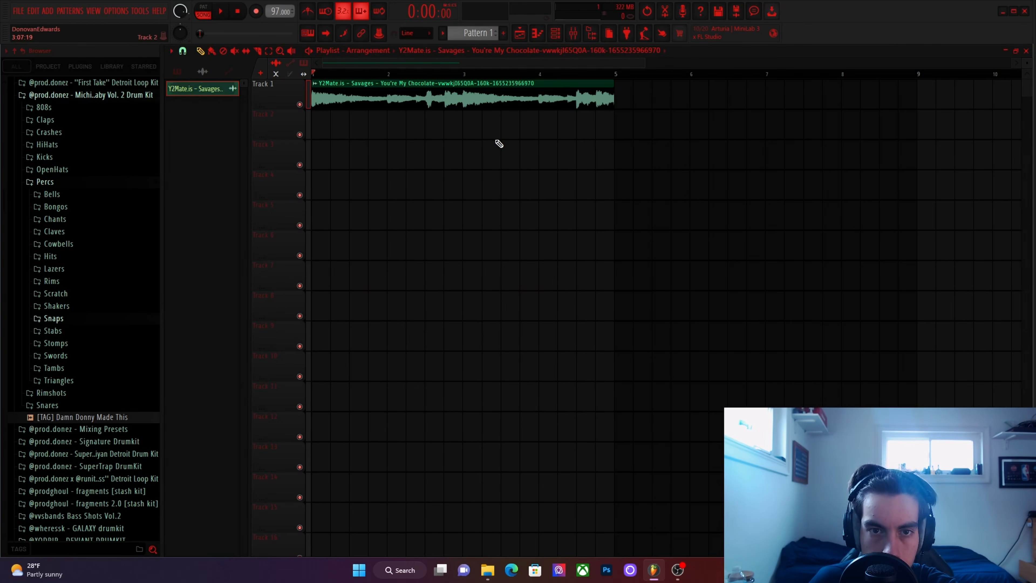
Play the four-bar loop to hear it at the new tempo and stretch mode.
{"action": "key", "text": "space"}
{"action": "scroll", "coordinate": [495, 142], "scroll_direction": "down", "scroll_amount": 2}
{"action": "scroll", "coordinate": [491, 142], "scroll_direction": "down", "scroll_amount": 1}
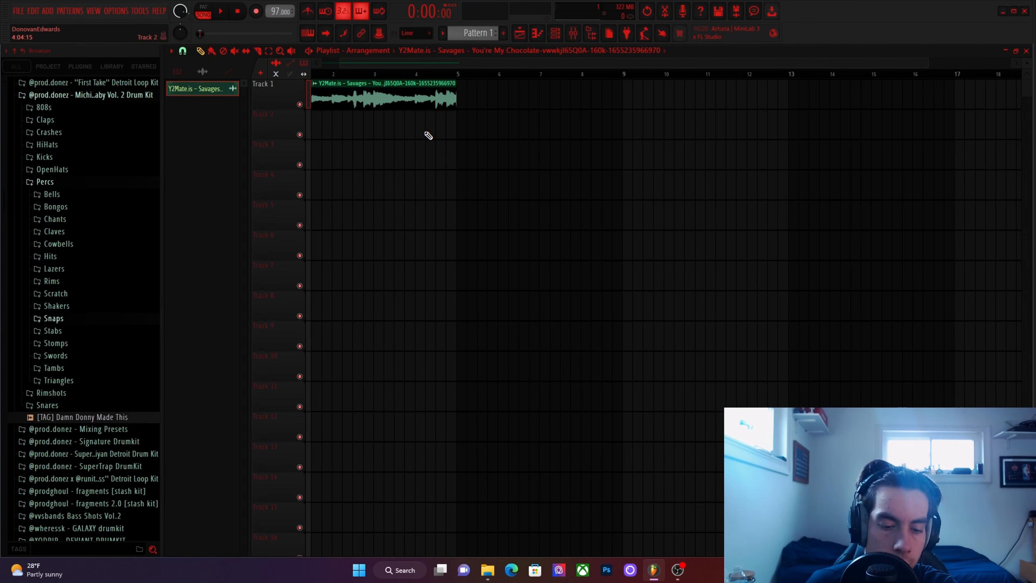
{"action": "key", "text": "ctrl+r"}
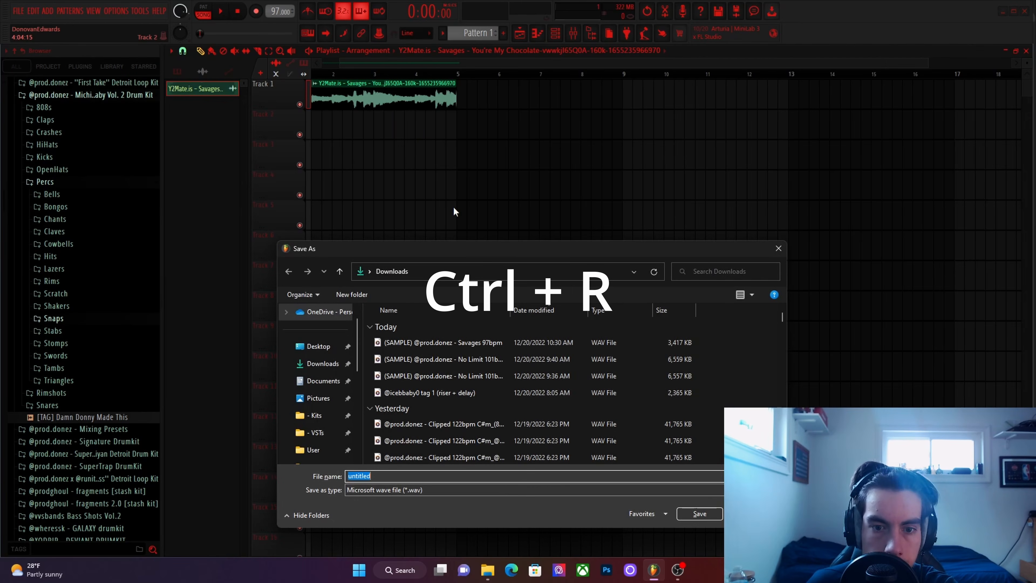
{"action": "left_click", "coordinate": [428, 490]}
{"action": "left_click", "coordinate": [326, 506]}
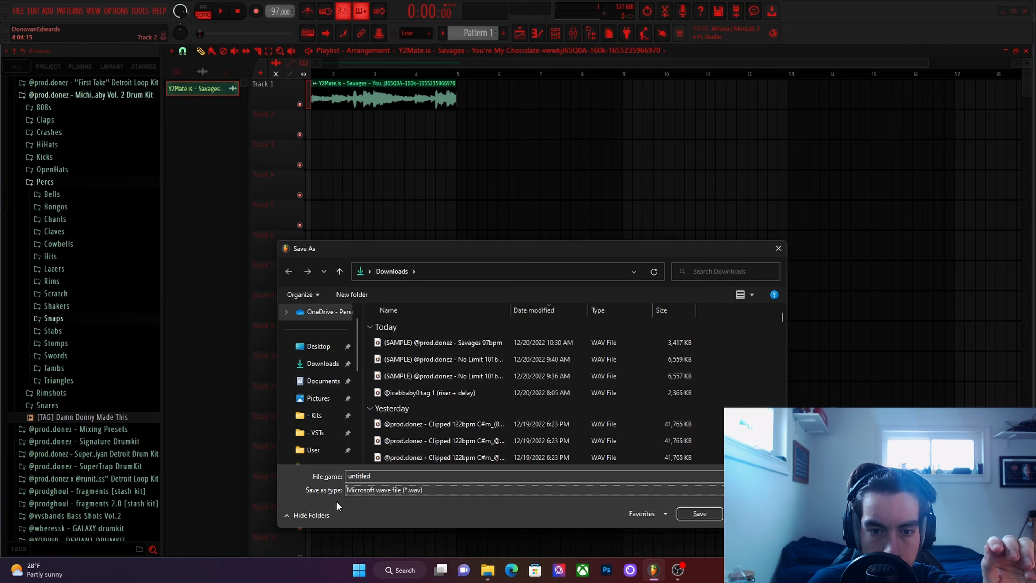
{"action": "left_click", "coordinate": [467, 343]}
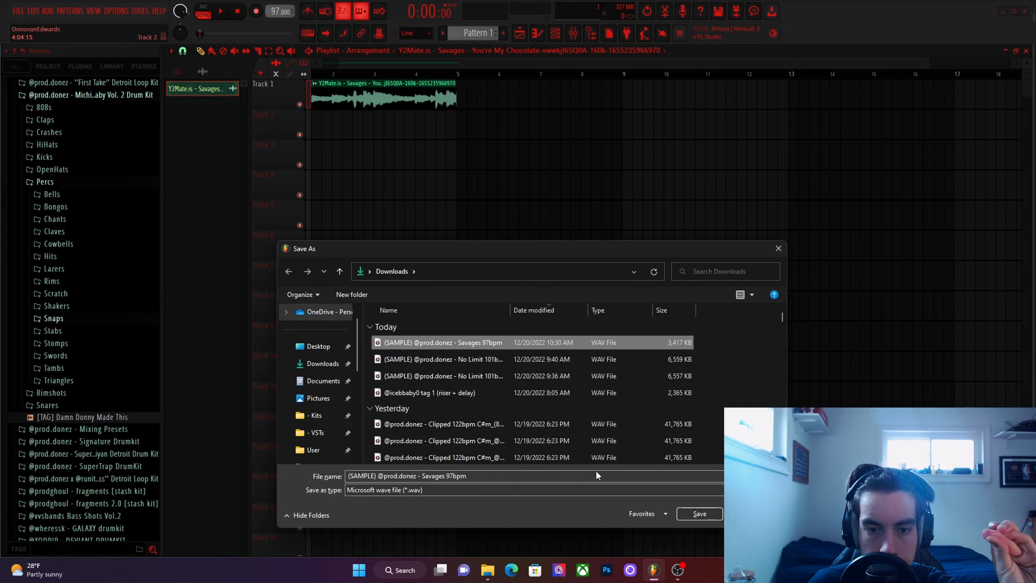
{"action": "left_click", "coordinate": [698, 514]}
{"action": "left_click", "coordinate": [556, 285]}
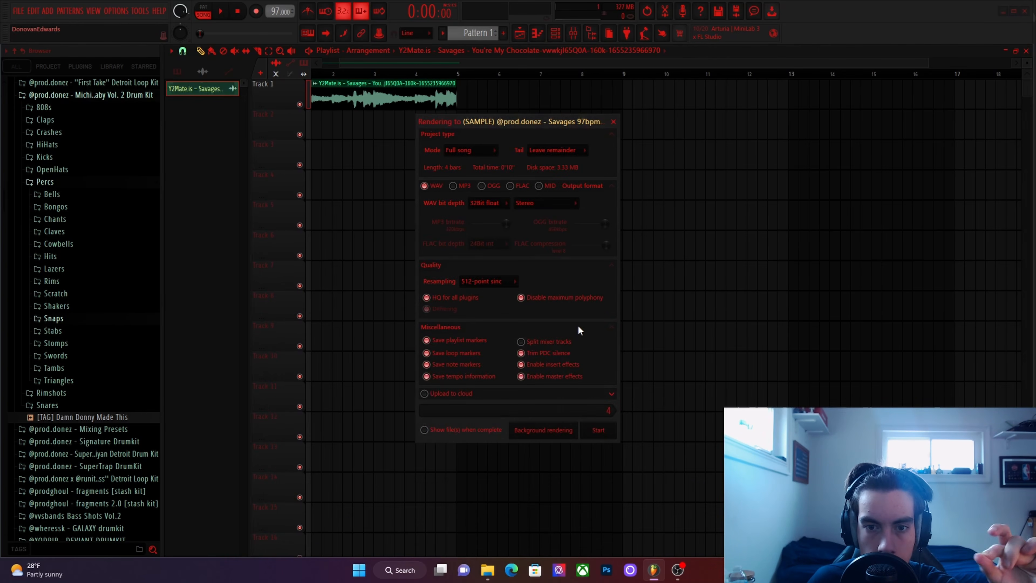
{"action": "left_click", "coordinate": [541, 343]}
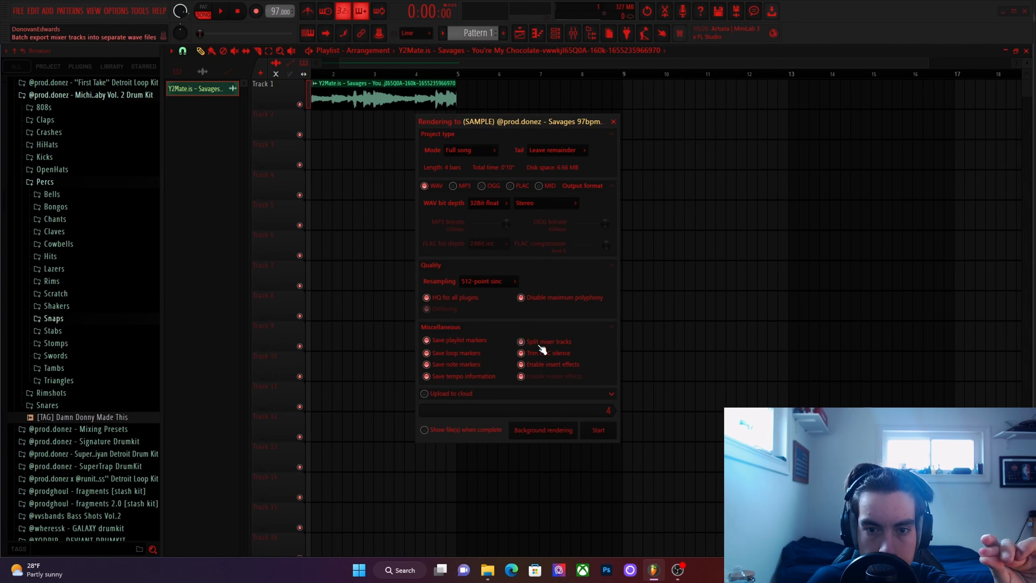
{"action": "left_click", "coordinate": [543, 341]}
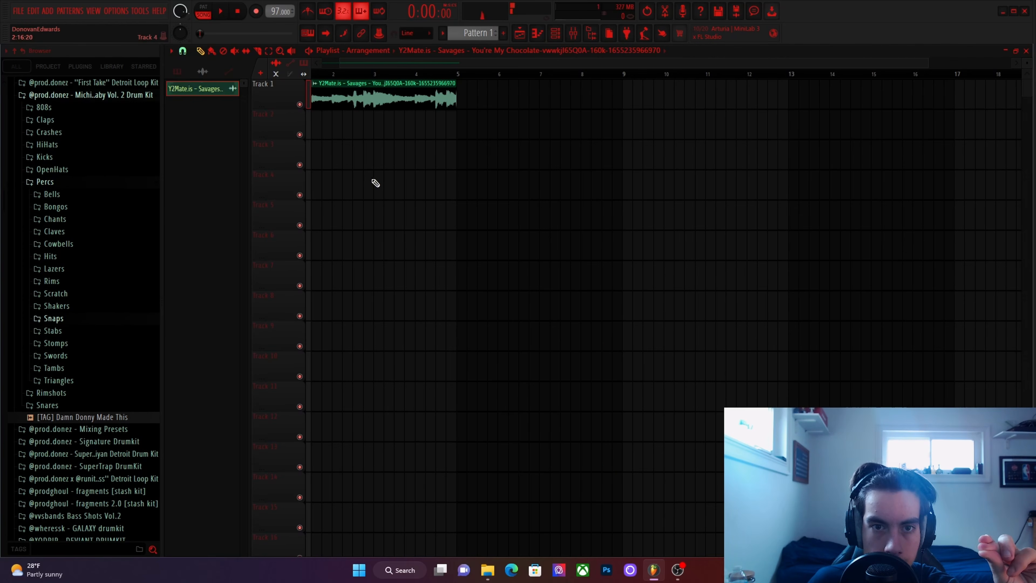
Delete the stretched Savages clip from Track 1 of the playlist.
{"action": "right_click", "coordinate": [403, 101]}
{"action": "left_click", "coordinate": [18, 11]}
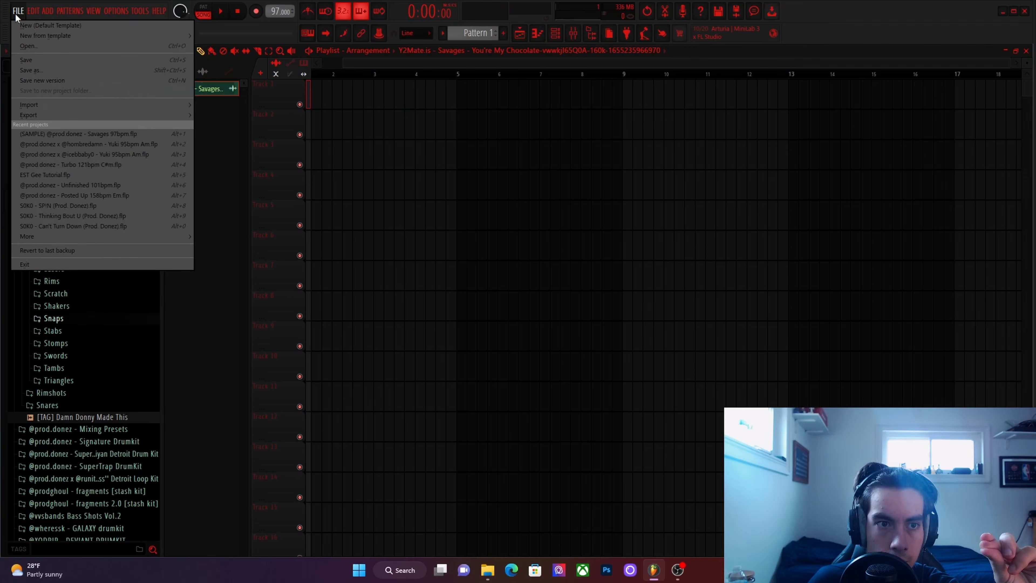
{"action": "left_click", "coordinate": [29, 25]}
{"action": "left_click", "coordinate": [586, 237]}
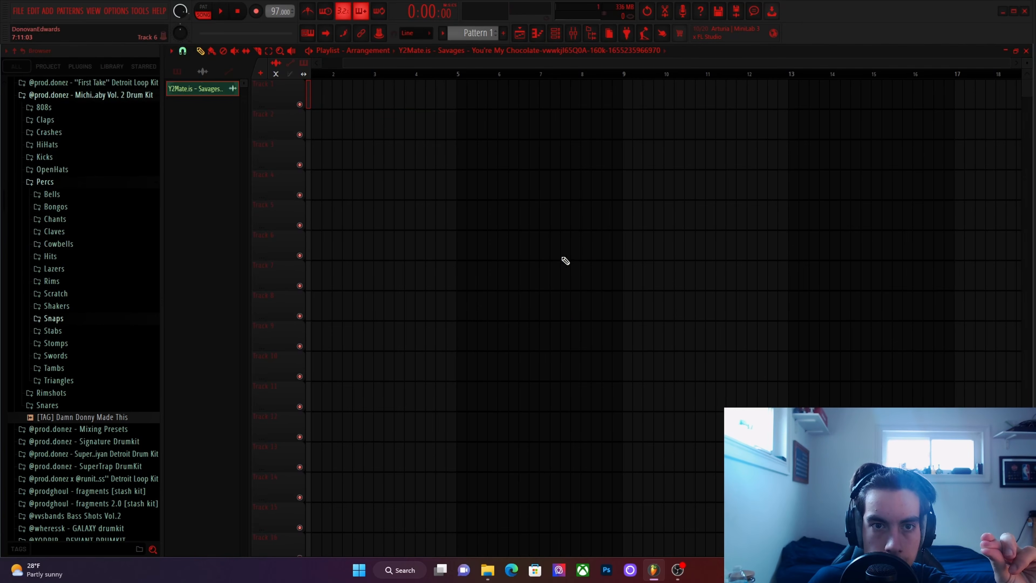
Delete the original Savages audio source from the project.
{"action": "right_click", "coordinate": [204, 91]}
{"action": "left_click", "coordinate": [267, 223]}
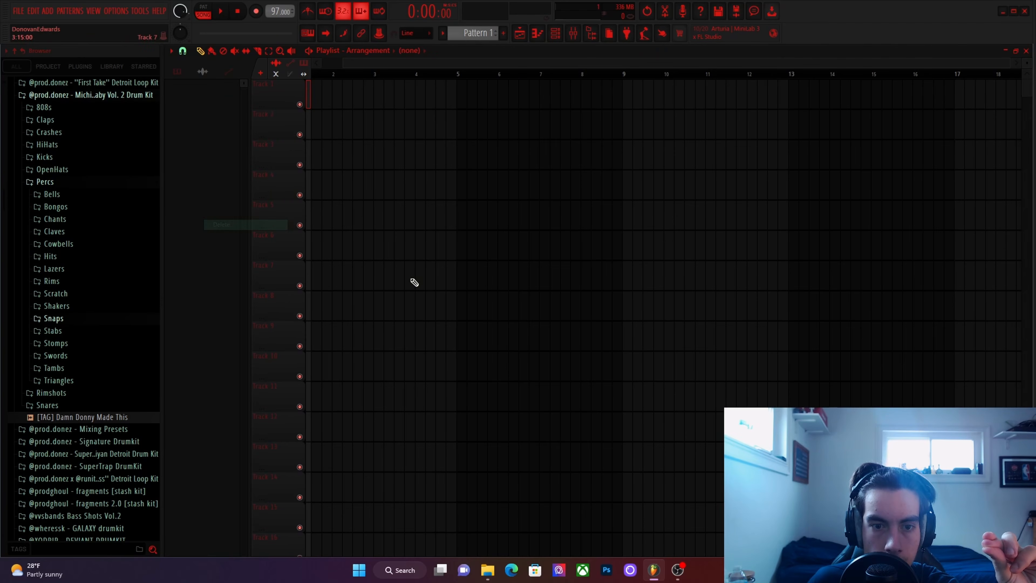
{"action": "left_click", "coordinate": [487, 570]}
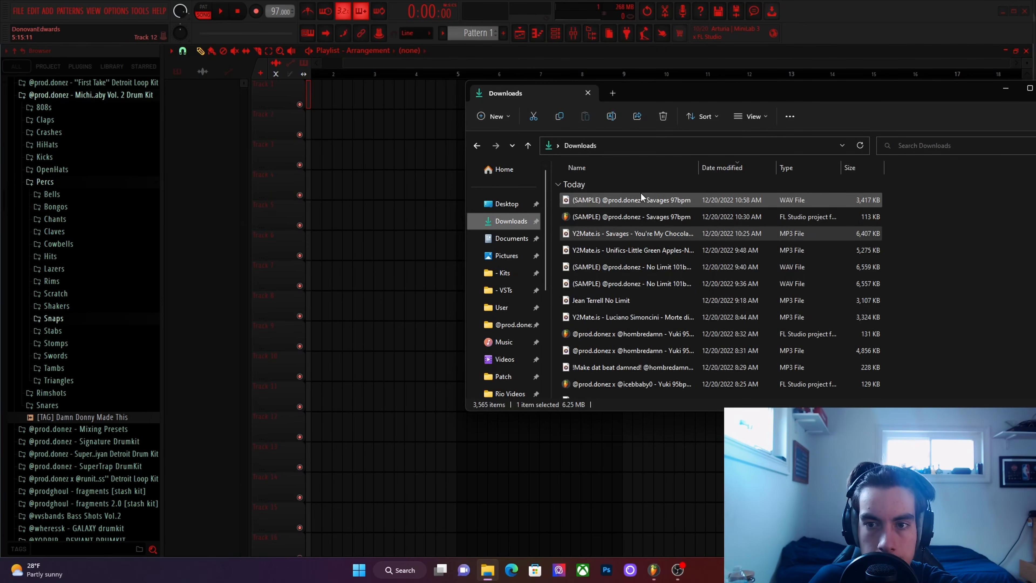
{"action": "left_click_drag", "start_coordinate": [645, 200], "coordinate": [314, 93]}
{"action": "scroll", "coordinate": [379, 190], "scroll_direction": "up", "scroll_amount": 3}
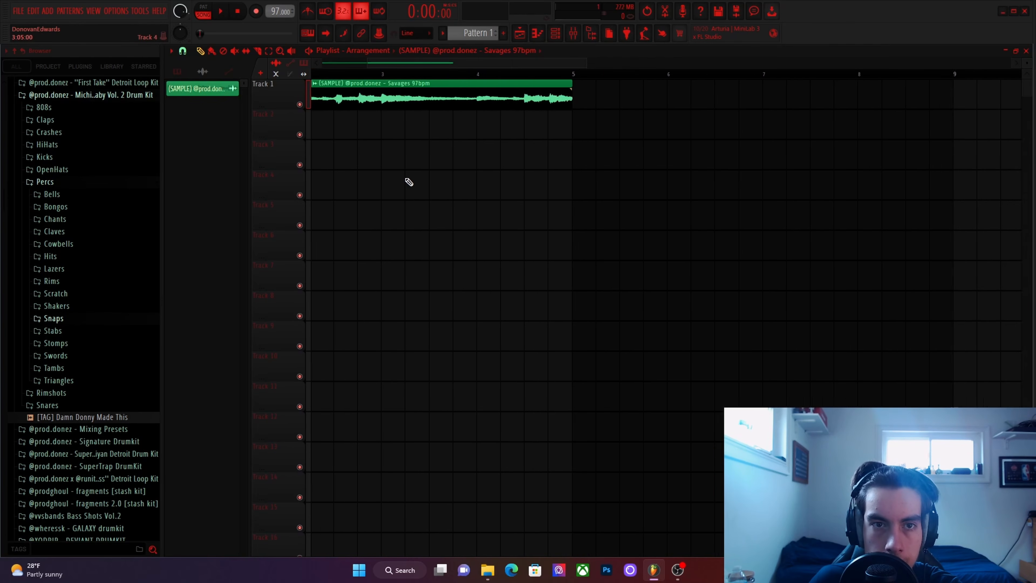
Slice the excess past bar 5 off the Savages clip on Track 1 and play back the four-bar loop.
{"action": "scroll", "coordinate": [509, 162], "scroll_direction": "up", "scroll_amount": 4}
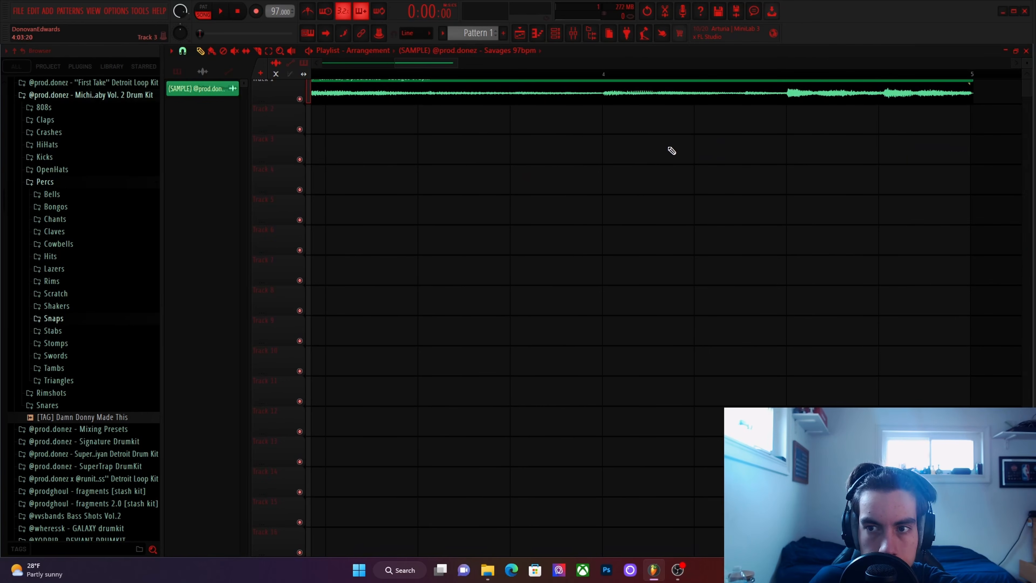
{"action": "scroll", "coordinate": [653, 130], "scroll_direction": "down", "scroll_amount": 3}
{"action": "key", "text": "space"}
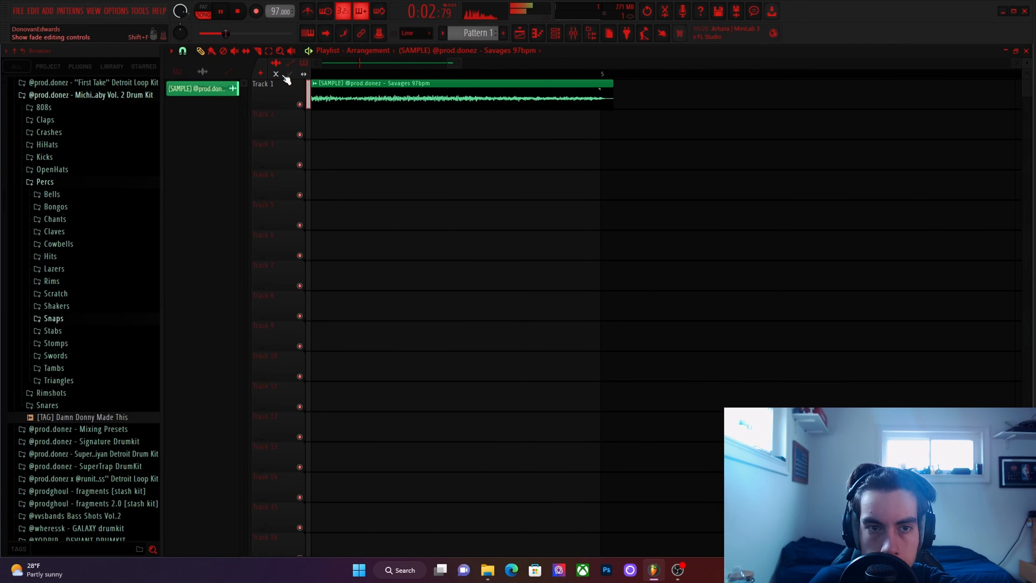
{"action": "key", "text": "space"}
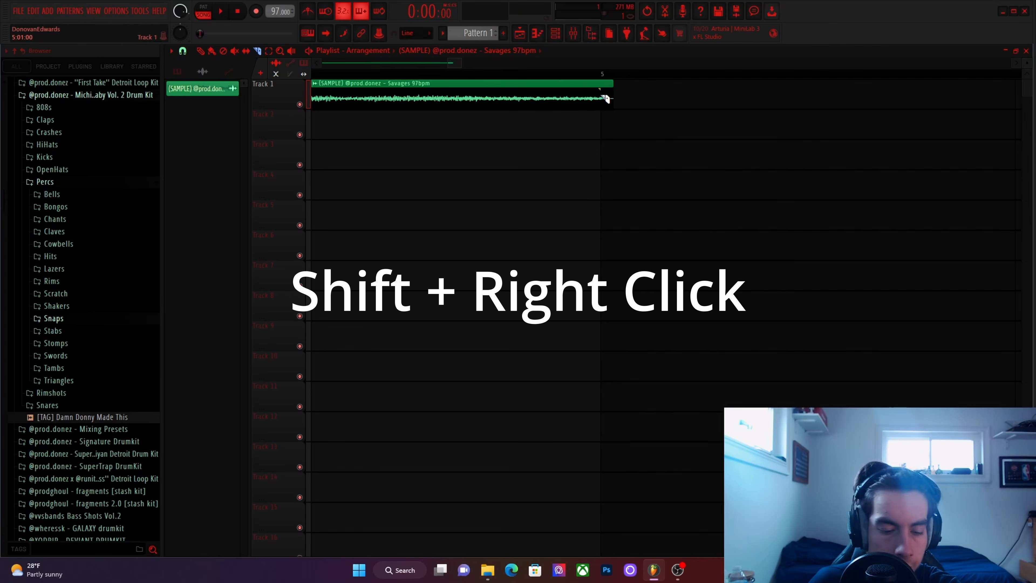
{"action": "right_click", "coordinate": [603, 96], "text": "shift"}
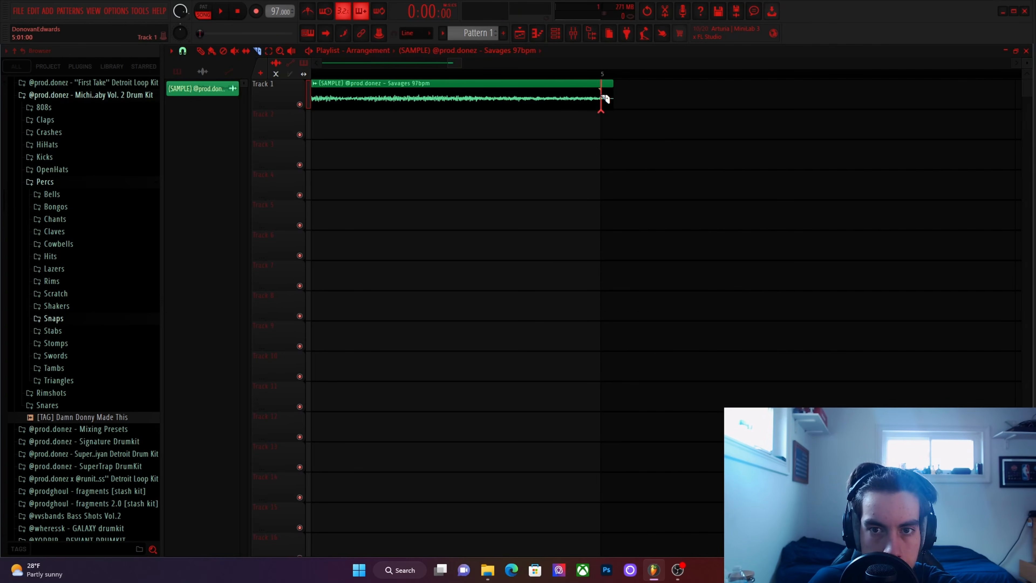
{"action": "scroll", "coordinate": [605, 100], "scroll_direction": "down", "scroll_amount": 10}
{"action": "key", "text": "space"}
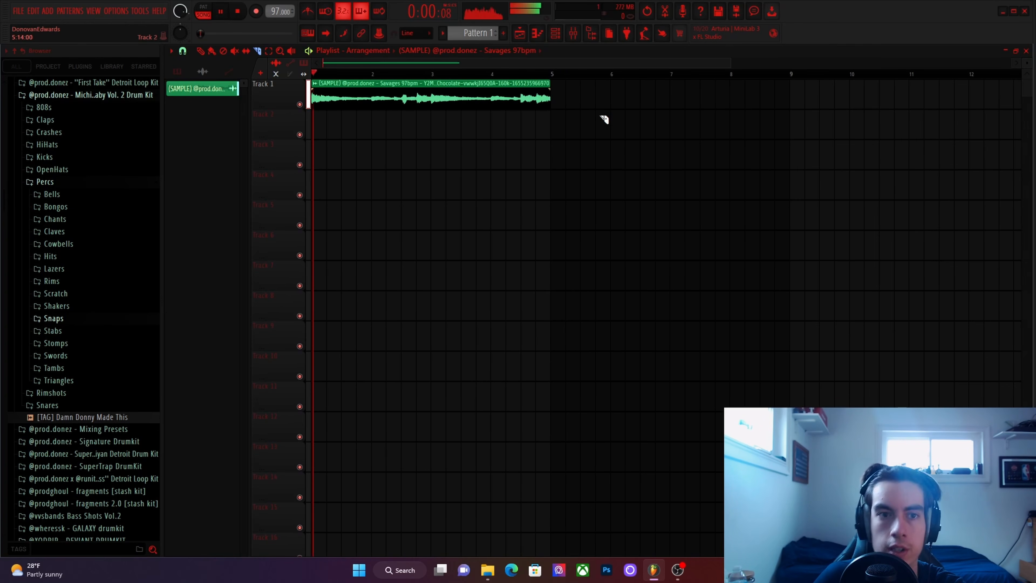
{"action": "key", "text": "space"}
{"action": "key", "text": "space"}
Delete the Savages clip from Track 1 and remove its audio channel from the channel rack.
{"action": "left_click", "coordinate": [200, 51]}
{"action": "scroll", "coordinate": [409, 162], "scroll_direction": "down", "scroll_amount": 3}
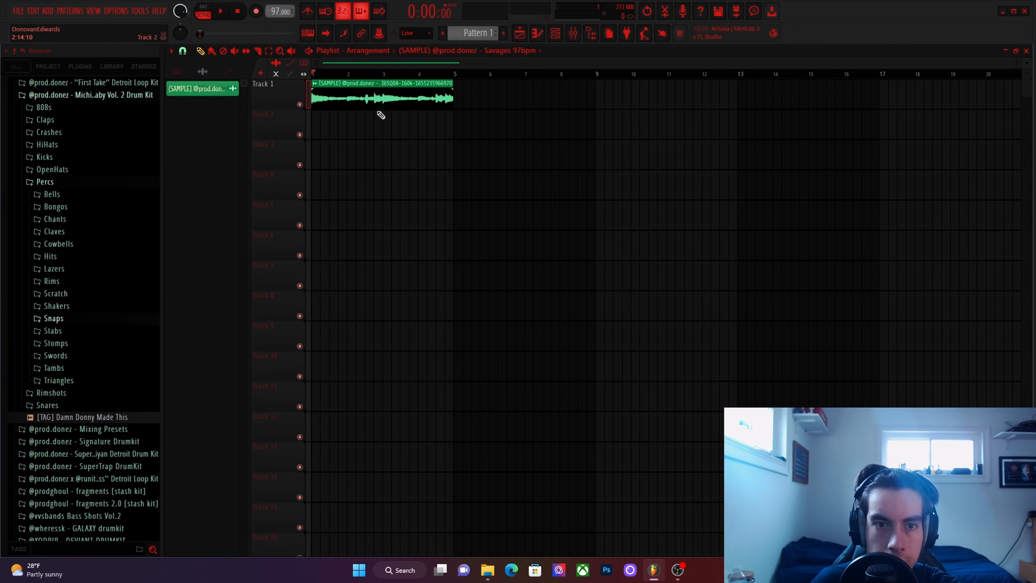
{"action": "right_click", "coordinate": [376, 104]}
{"action": "key", "text": "F6"}
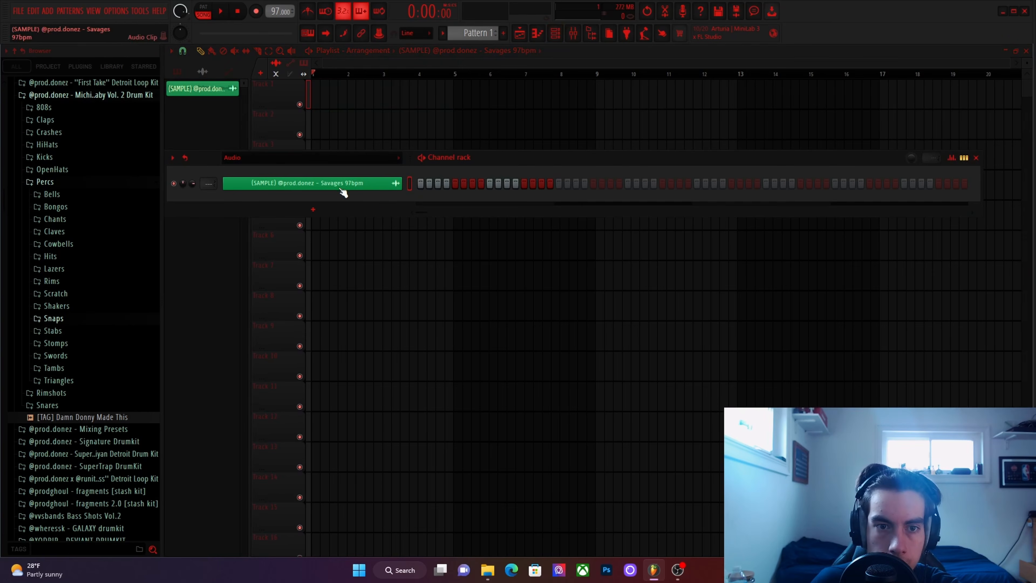
{"action": "right_click", "coordinate": [343, 192]}
{"action": "left_click", "coordinate": [427, 308]}
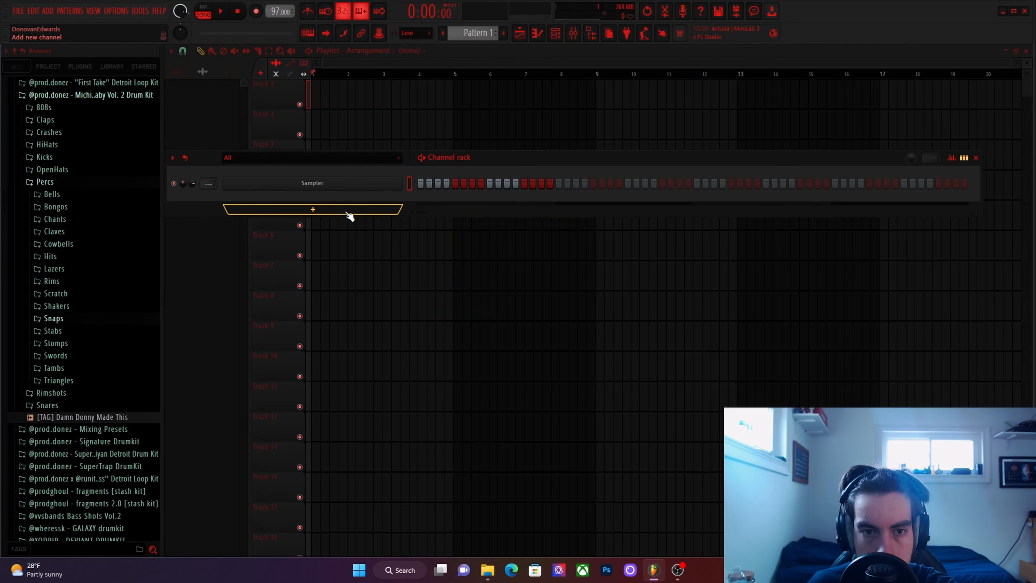
{"action": "left_click", "coordinate": [348, 211]}
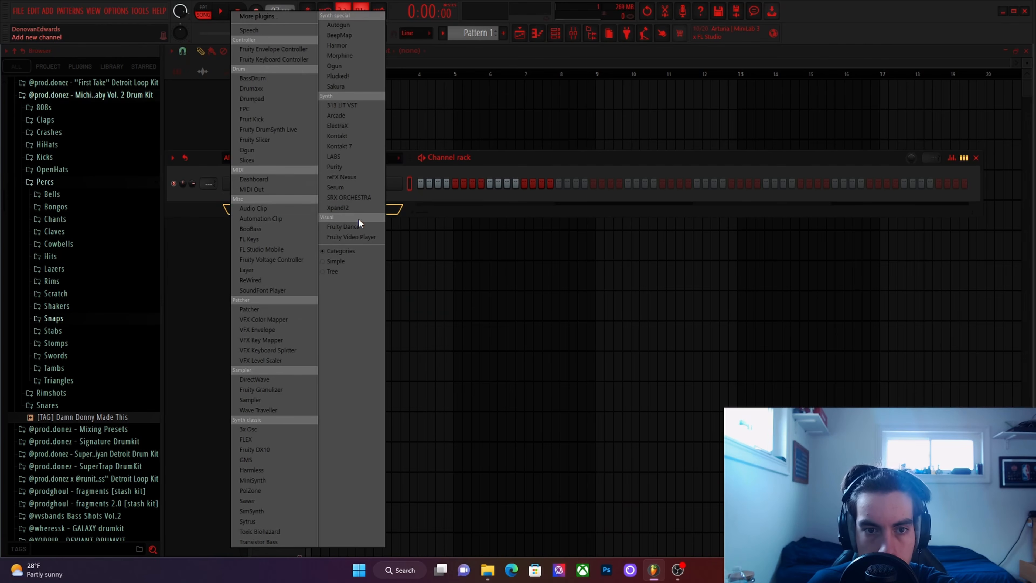
{"action": "left_click", "coordinate": [469, 160]}
{"action": "left_click", "coordinate": [326, 211]}
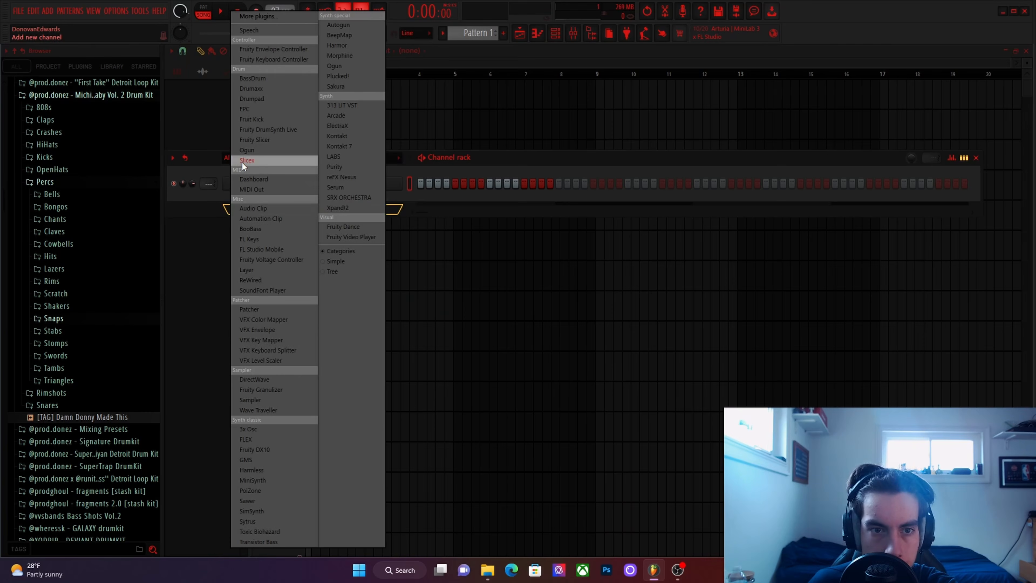
{"action": "left_click", "coordinate": [241, 141]}
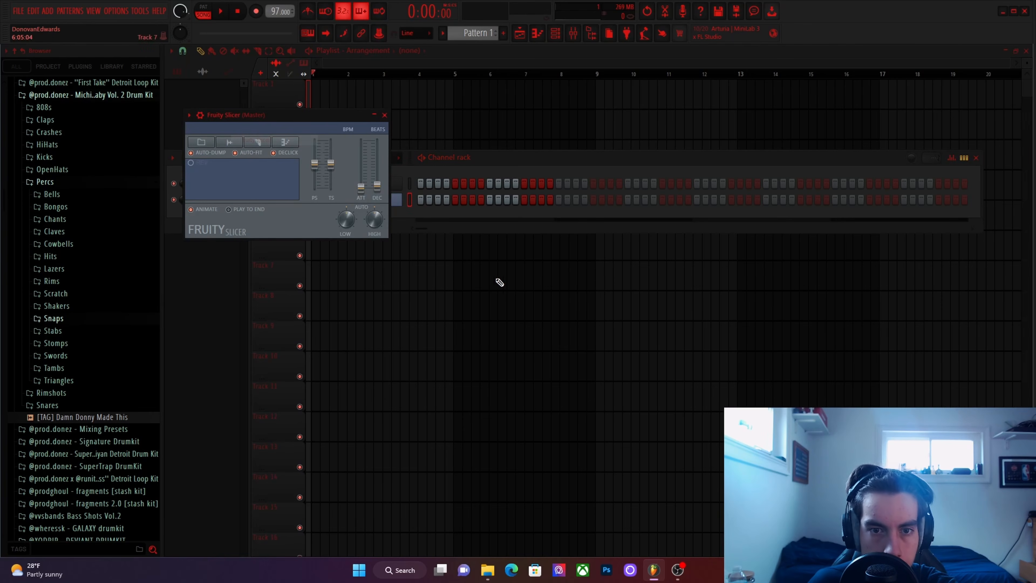
{"action": "left_click", "coordinate": [231, 143]}
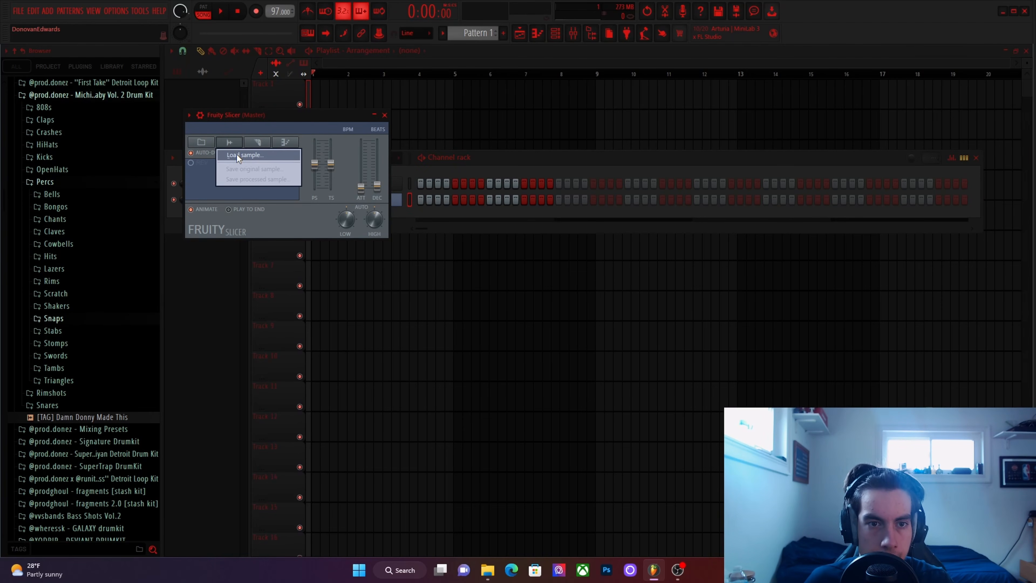
{"action": "left_click", "coordinate": [236, 153]}
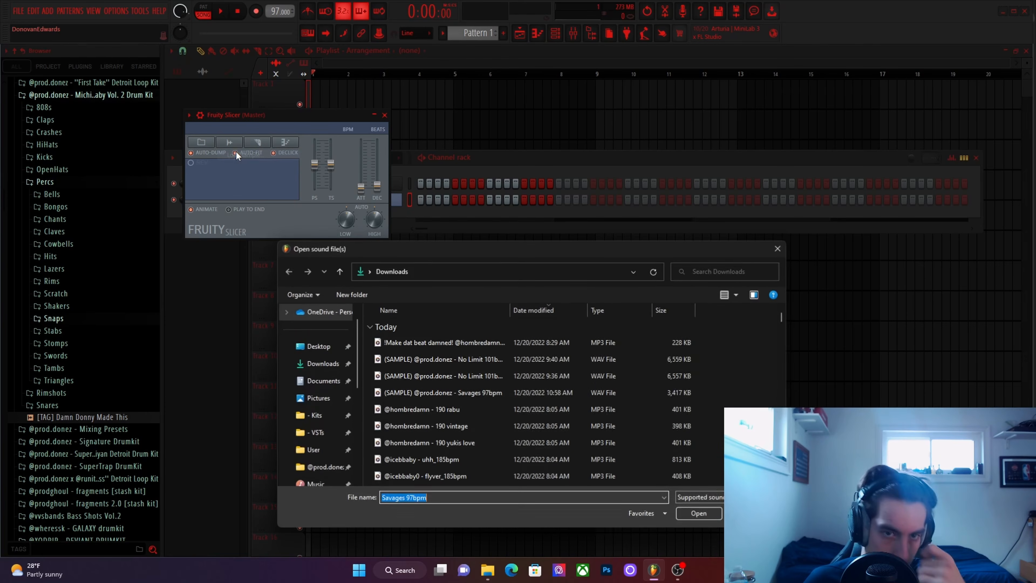
{"action": "double_click", "coordinate": [504, 342]}
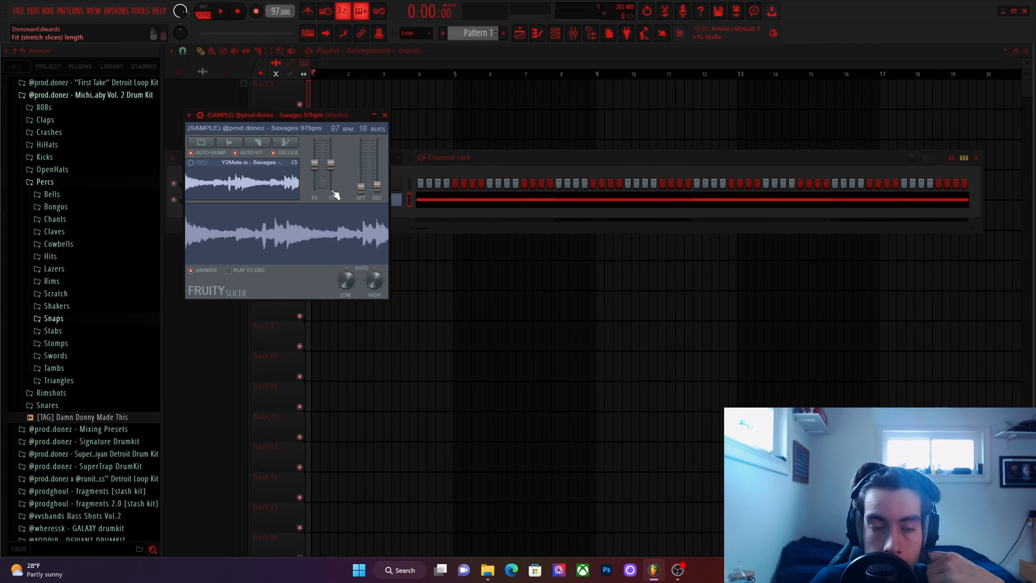
Slice the loaded Savages sample by Beat in Fruity Slicer and close the plugin.
{"action": "left_click", "coordinate": [258, 142]}
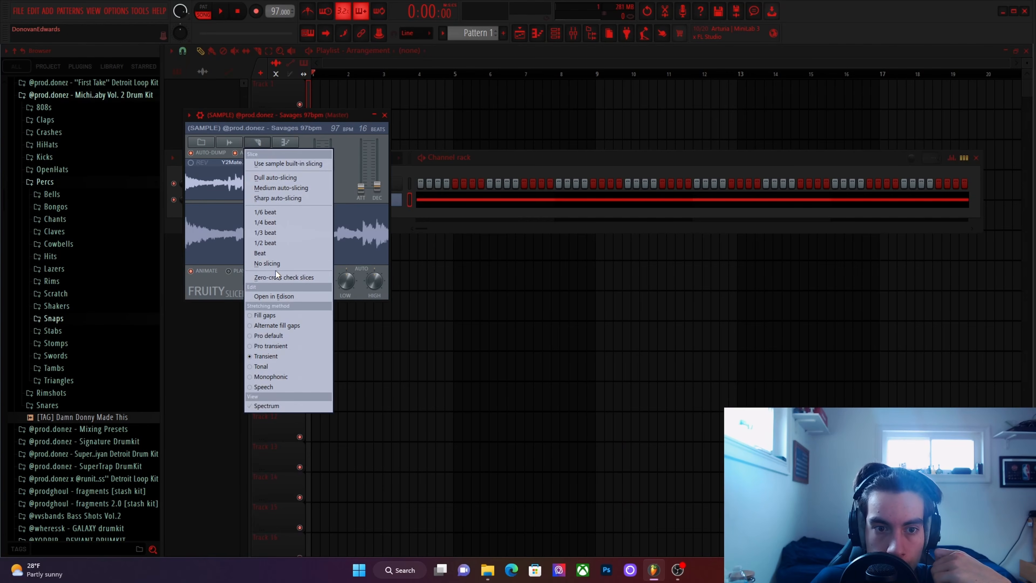
{"action": "left_click", "coordinate": [261, 253]}
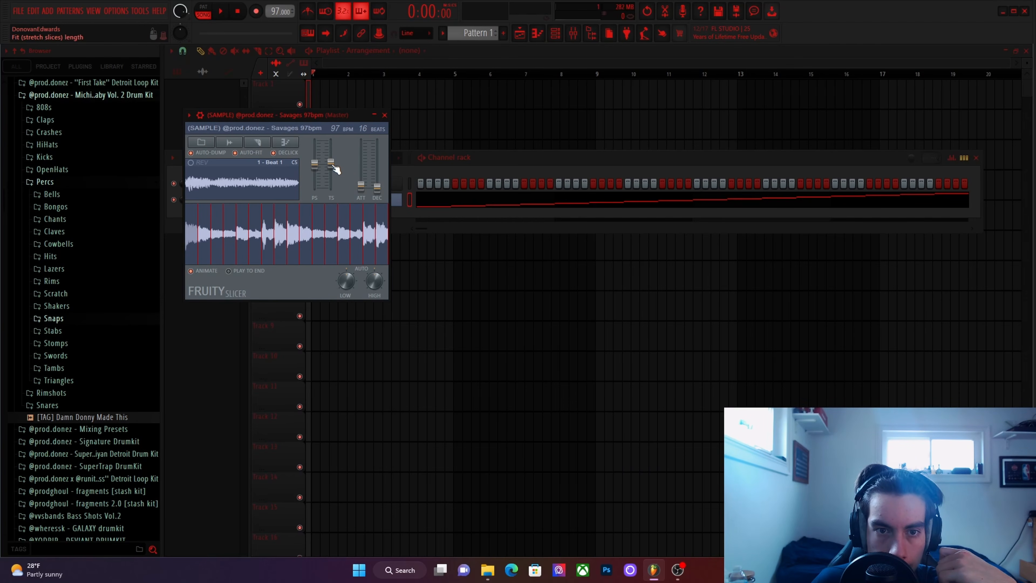
{"action": "left_click", "coordinate": [384, 116]}
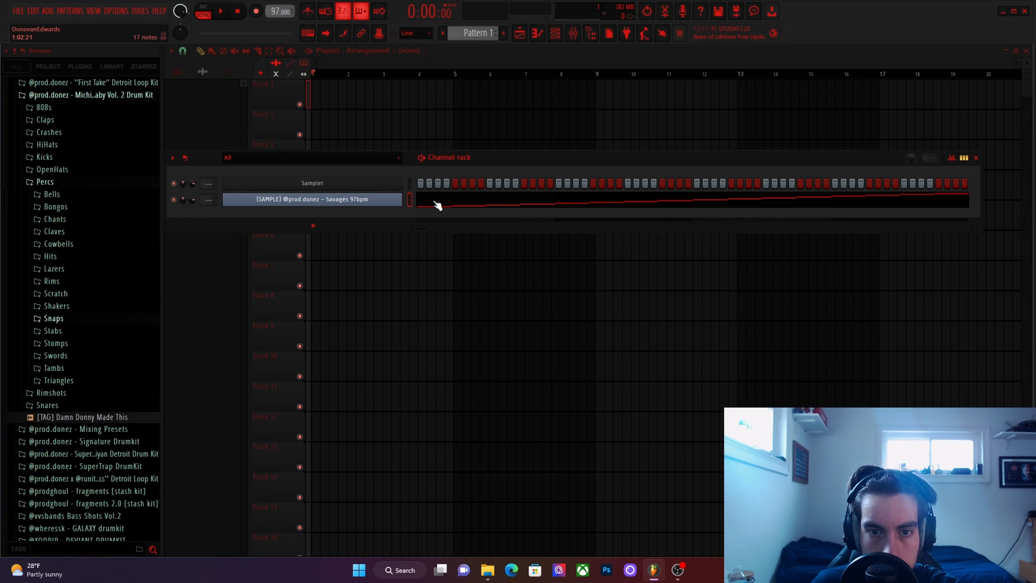
Reopen Fruity Slicer and audition the beat-sliced Savages sample in pattern mode.
{"action": "left_click", "coordinate": [389, 200]}
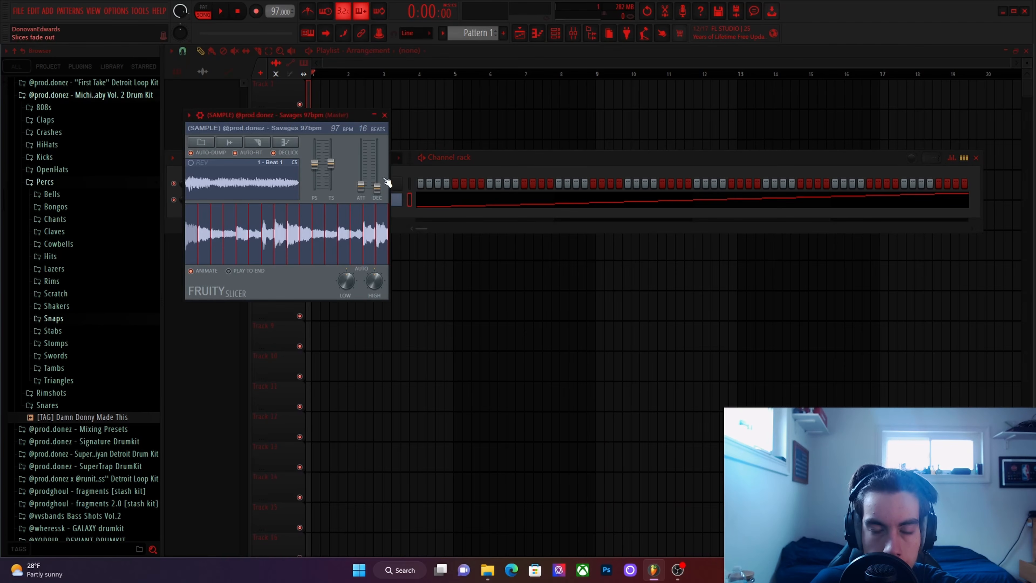
{"action": "key", "text": "space"}
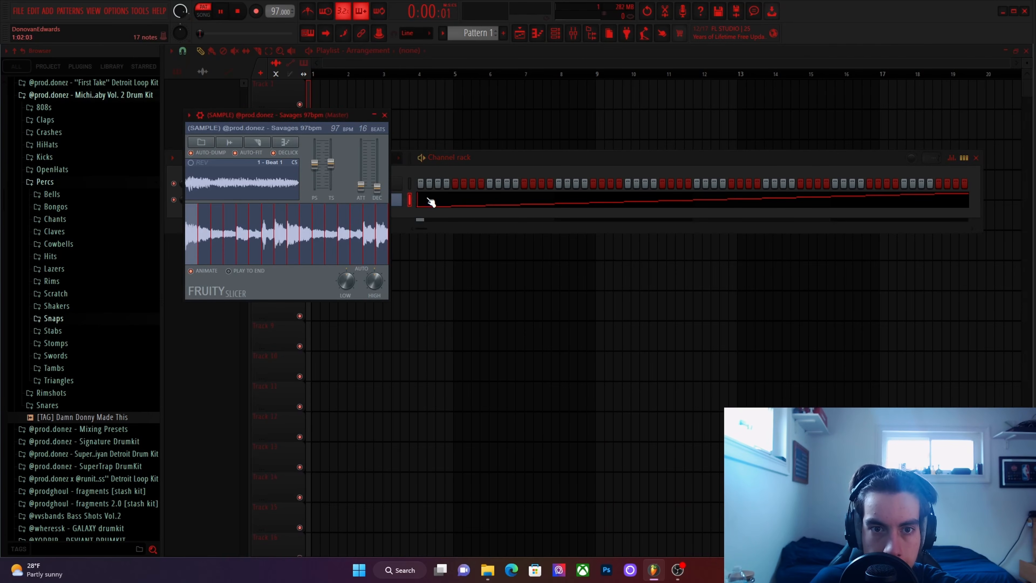
{"action": "key", "text": "space"}
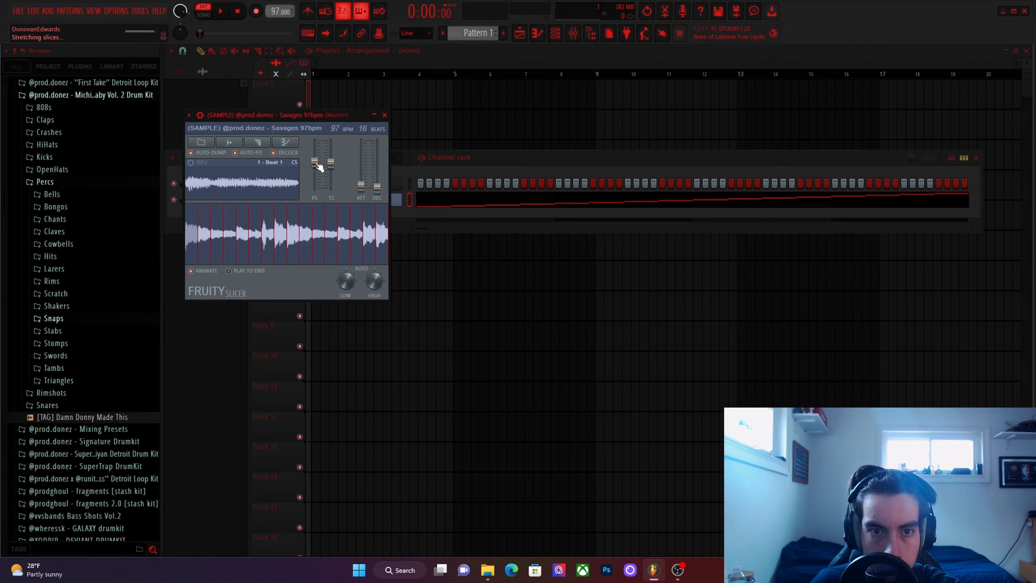
{"action": "key", "text": "space"}
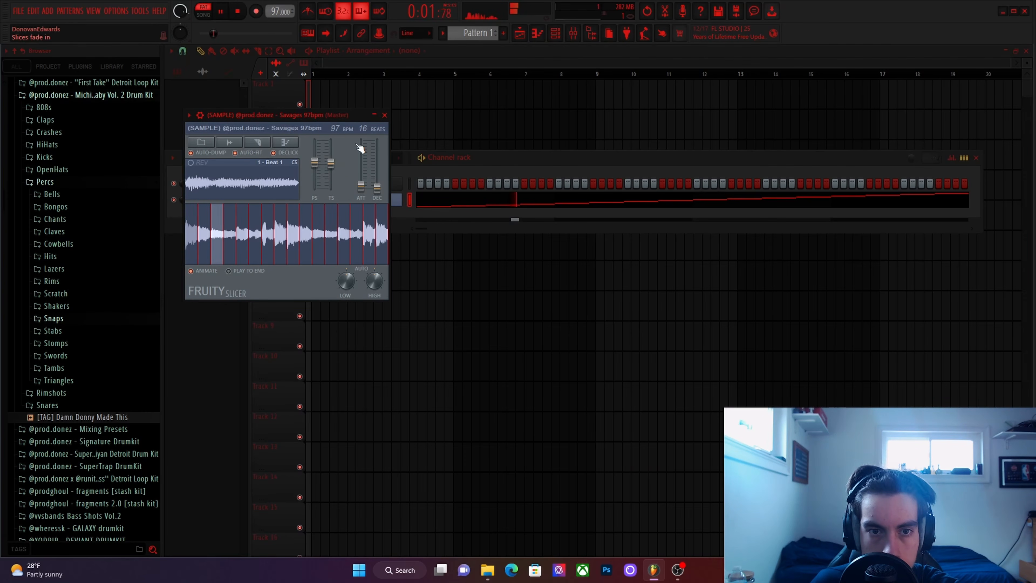
Open the sliced sample in the piano roll and delete the Beat 2 to Beat 16 notes, keeping only Beat 1.
{"action": "left_click", "coordinate": [384, 114]}
{"action": "left_click", "coordinate": [435, 201]}
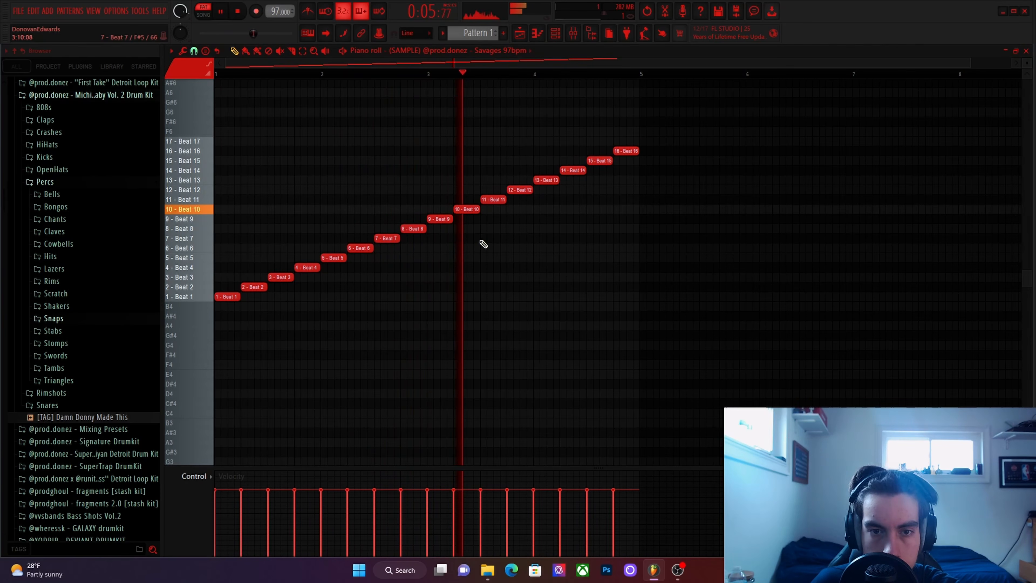
{"action": "key", "text": "space"}
{"action": "scroll", "coordinate": [384, 270], "scroll_direction": "up", "scroll_amount": 5}
{"action": "scroll", "coordinate": [375, 271], "scroll_direction": "down", "scroll_amount": 5}
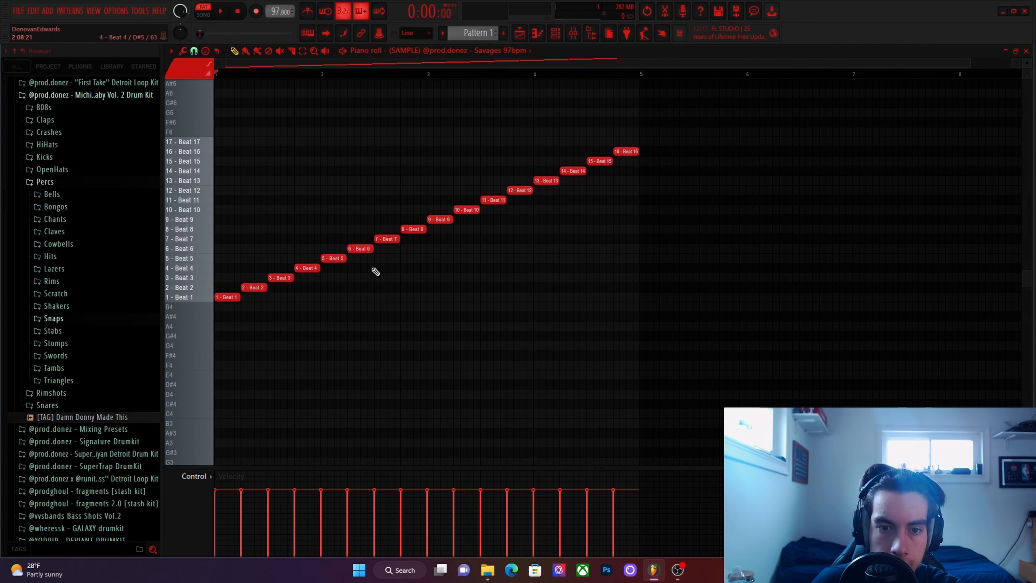
{"action": "scroll", "coordinate": [375, 271], "scroll_direction": "up", "scroll_amount": 5}
{"action": "scroll", "coordinate": [663, 234], "scroll_direction": "down", "scroll_amount": 4}
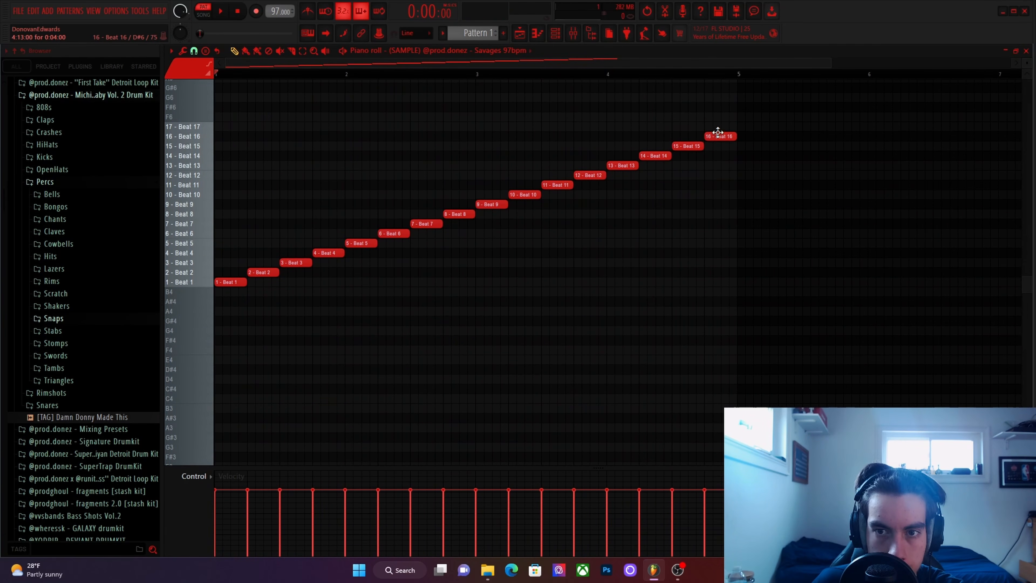
{"action": "mouse_move", "coordinate": [718, 132]}
{"action": "left_mouse_down"}
{"action": "mouse_move", "coordinate": [520, 187]}
{"action": "mouse_move", "coordinate": [579, 183]}
{"action": "mouse_move", "coordinate": [261, 283]}
{"action": "mouse_move", "coordinate": [342, 283]}
{"action": "left_mouse_up"}
Audition the Beat 1 slice and set its note length to one beat.
{"action": "scroll", "coordinate": [250, 282], "scroll_direction": "up", "scroll_amount": 1}
{"action": "scroll", "coordinate": [251, 282], "scroll_direction": "up", "scroll_amount": 3}
{"action": "key", "text": "space"}
{"action": "key", "text": "space"}
{"action": "key", "text": "space"}
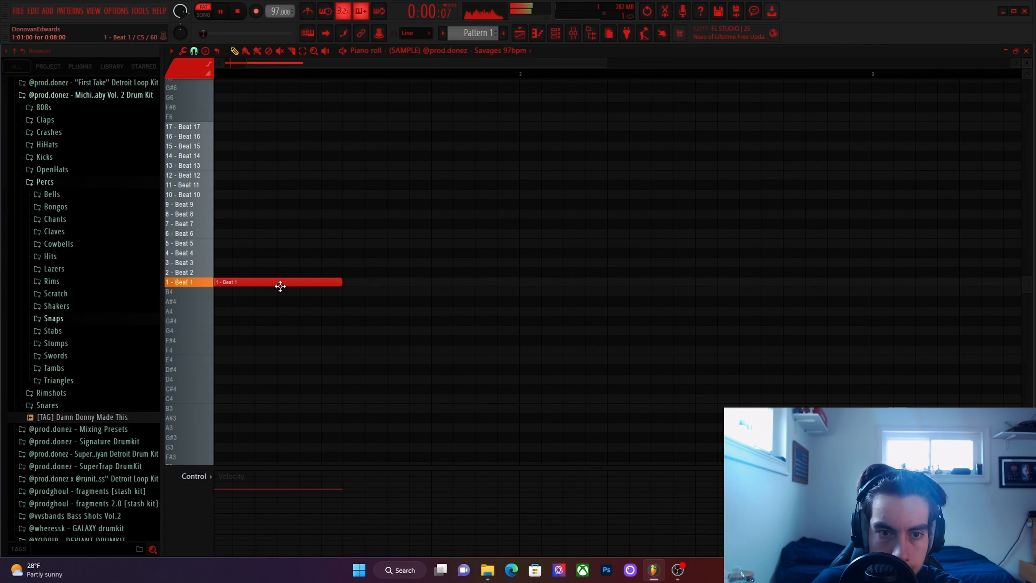
{"action": "key", "text": "space"}
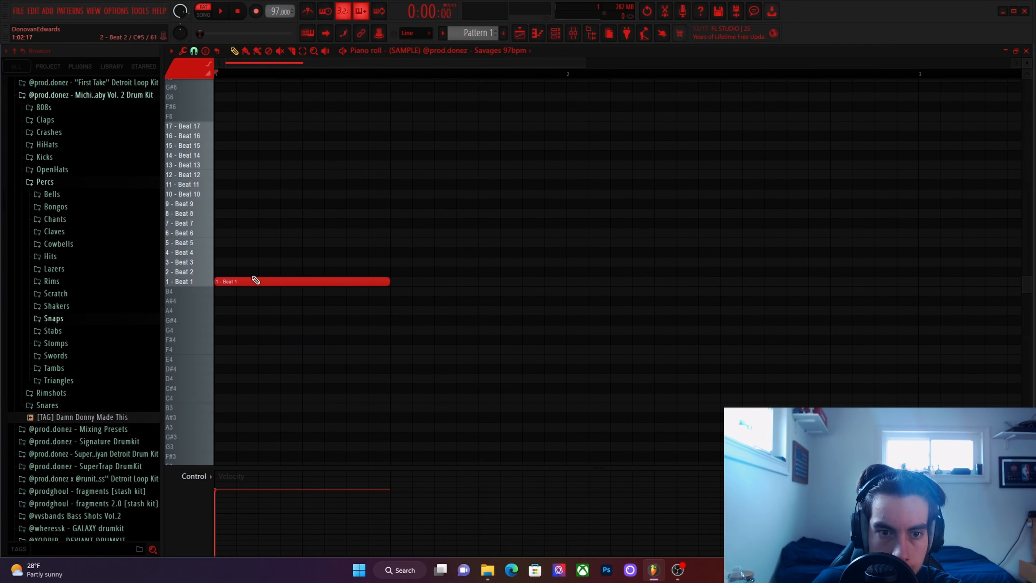
{"action": "left_click_drag", "start_coordinate": [385, 282], "coordinate": [311, 277]}
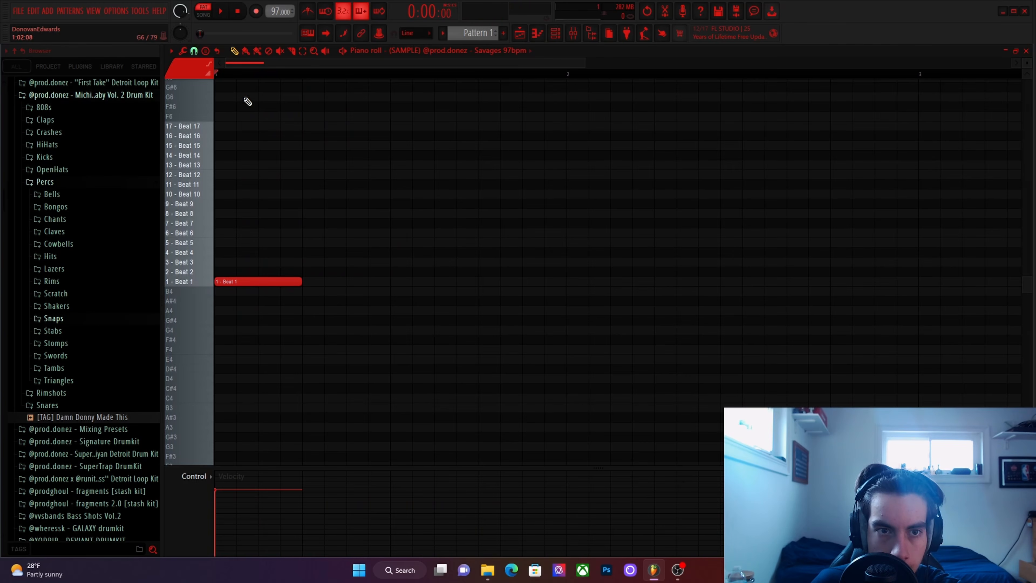
Change the piano roll's snap setting and add a Beat 2 note directly after the Beat 1 note.
{"action": "left_click", "coordinate": [194, 51]}
{"action": "left_click", "coordinate": [191, 142]}
{"action": "scroll", "coordinate": [418, 240], "scroll_direction": "down", "scroll_amount": 2}
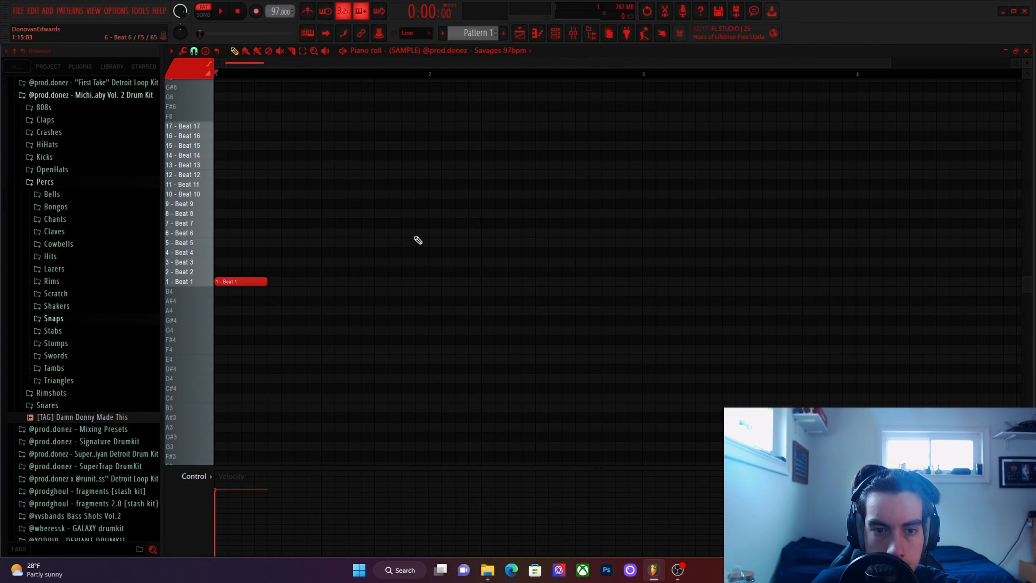
{"action": "scroll", "coordinate": [632, 261], "scroll_direction": "up", "scroll_amount": 2}
{"action": "left_click_drag", "start_coordinate": [329, 277], "coordinate": [303, 279]}
Raise the velocity of the Beat 1 and Beat 2 notes to maximum and shorten the Beat 2 note to half a beat.
{"action": "left_click_drag", "start_coordinate": [262, 244], "coordinate": [471, 330]}
{"action": "scroll", "coordinate": [424, 314], "scroll_direction": "up", "scroll_amount": 4}
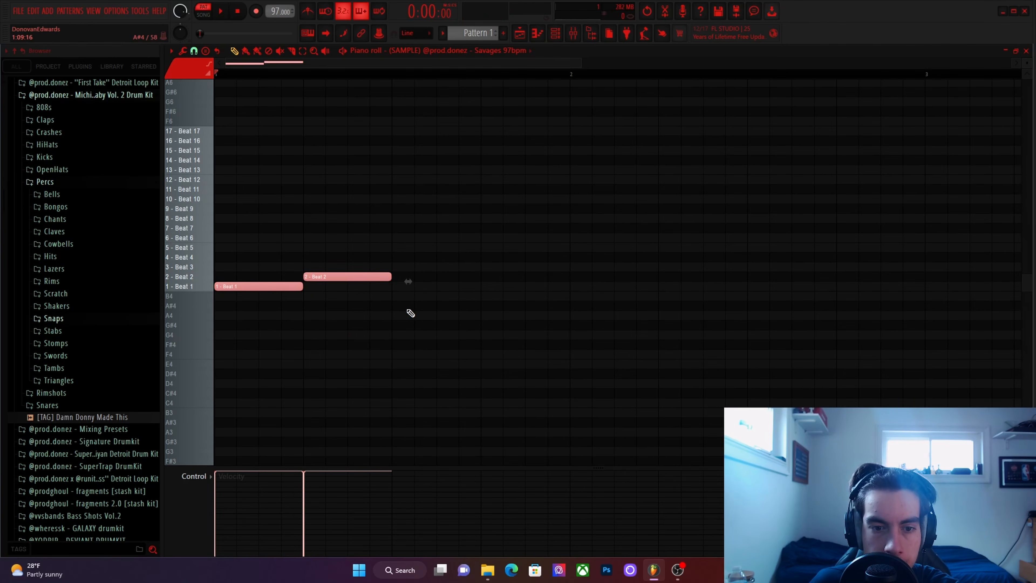
{"action": "left_click", "coordinate": [415, 305], "text": "ctrl"}
{"action": "scroll", "coordinate": [366, 281], "scroll_direction": "down", "scroll_amount": 2}
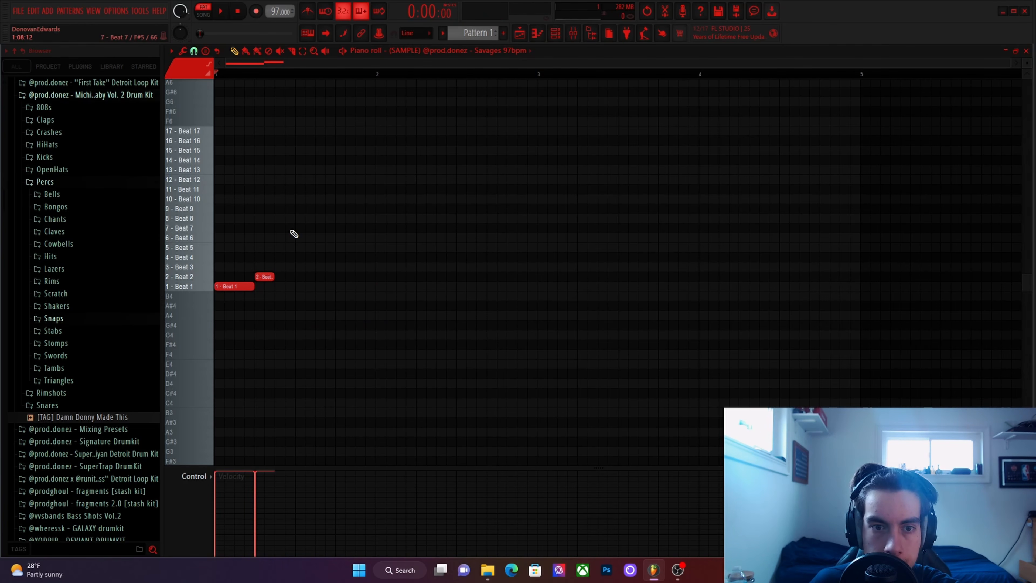
{"action": "mouse_move", "coordinate": [297, 229]}
{"action": "left_mouse_down"}
{"action": "mouse_move", "coordinate": [279, 229]}
{"action": "mouse_move", "coordinate": [283, 208]}
{"action": "left_mouse_up"}
{"action": "right_click", "coordinate": [285, 230]}
{"action": "right_click", "coordinate": [299, 213]}
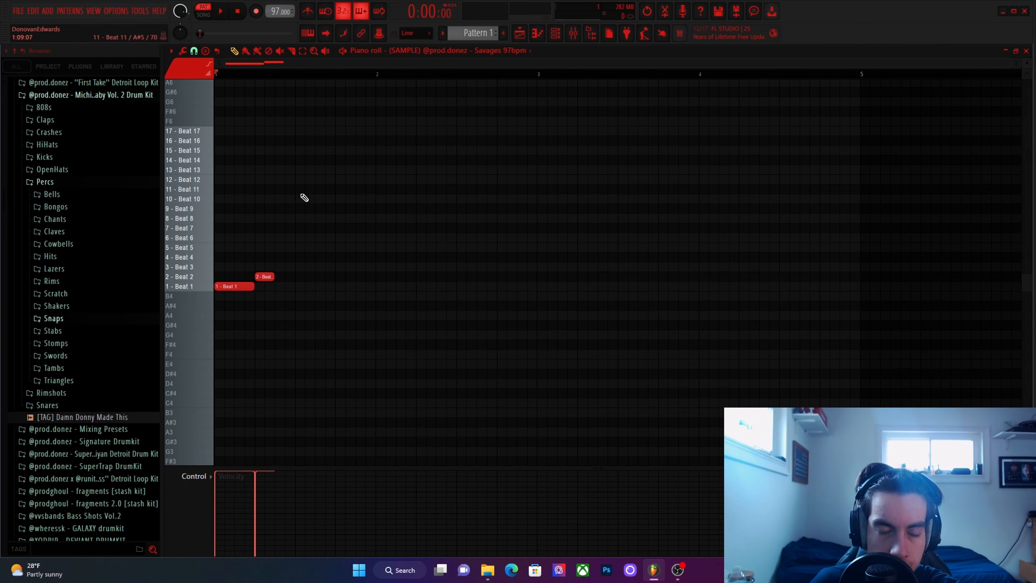
Repeat the one-beat Beat 1 note and half-beat Beat 2 note directly after the first pair, and audition the pattern.
{"action": "key", "text": "space"}
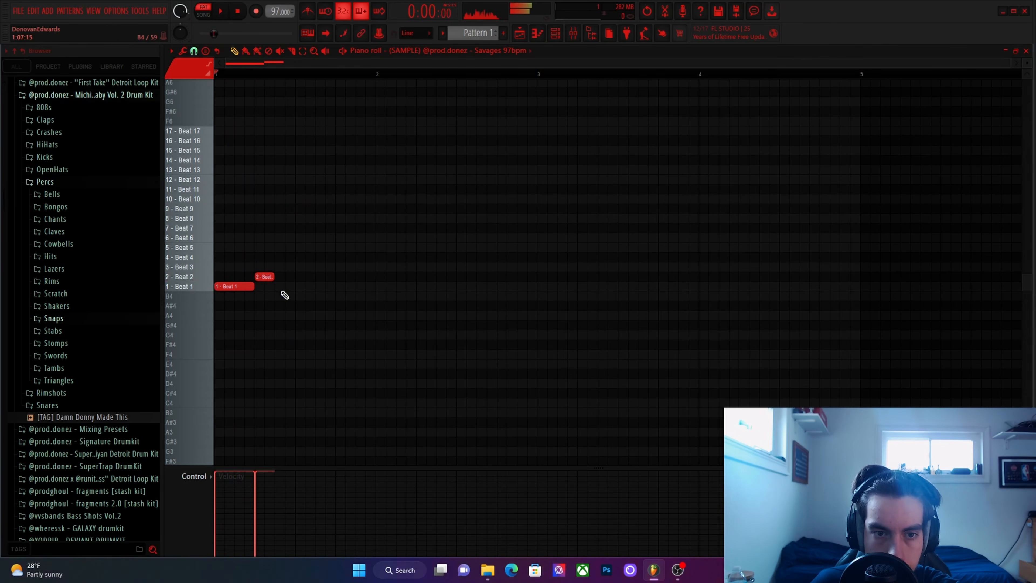
{"action": "left_click", "coordinate": [287, 287]}
{"action": "left_click", "coordinate": [318, 276]}
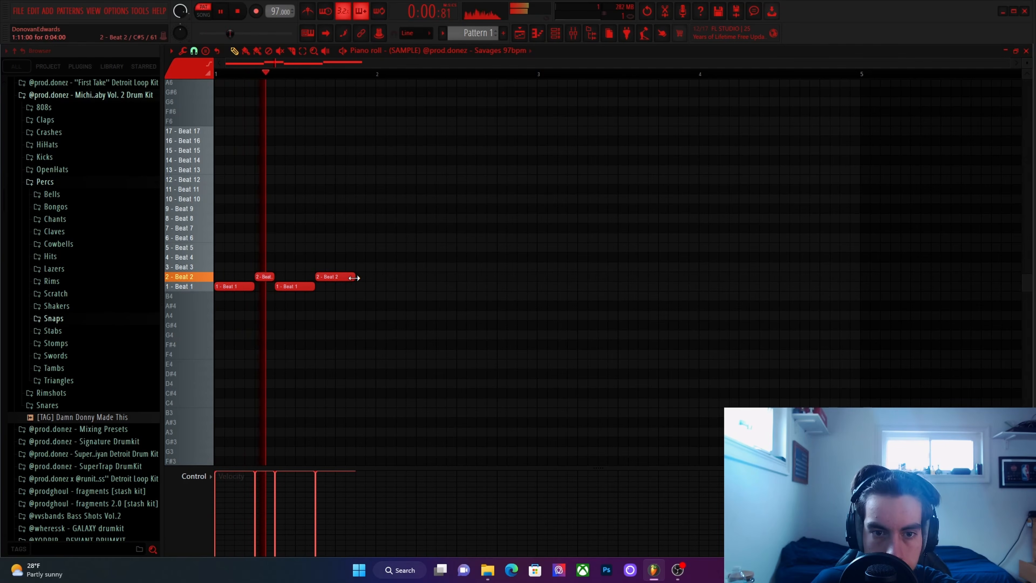
{"action": "mouse_move", "coordinate": [354, 278]}
{"action": "left_mouse_down"}
{"action": "mouse_move", "coordinate": [324, 277]}
{"action": "mouse_move", "coordinate": [335, 278]}
{"action": "left_mouse_up"}
{"action": "key", "text": "space"}
{"action": "key", "text": "space"}
Add two consecutive half-beat Beat 7 notes to fill the fourth beat of bar 1 during playback.
{"action": "key", "text": "space"}
{"action": "mouse_move", "coordinate": [338, 240]}
{"action": "left_mouse_down"}
{"action": "mouse_move", "coordinate": [334, 216]}
{"action": "mouse_move", "coordinate": [333, 232]}
{"action": "left_mouse_up"}
{"action": "key", "text": "space"}
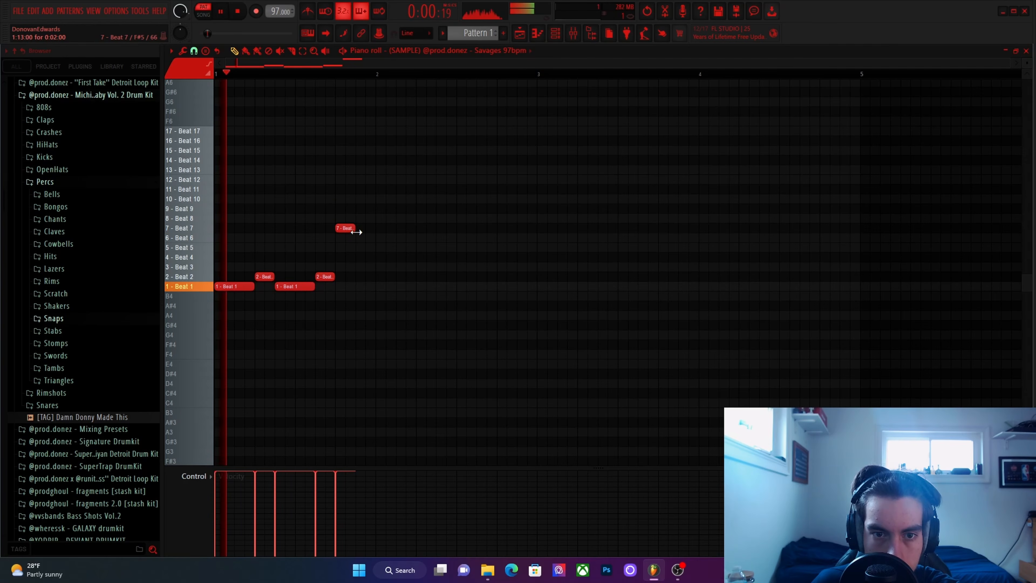
{"action": "left_click", "coordinate": [361, 230]}
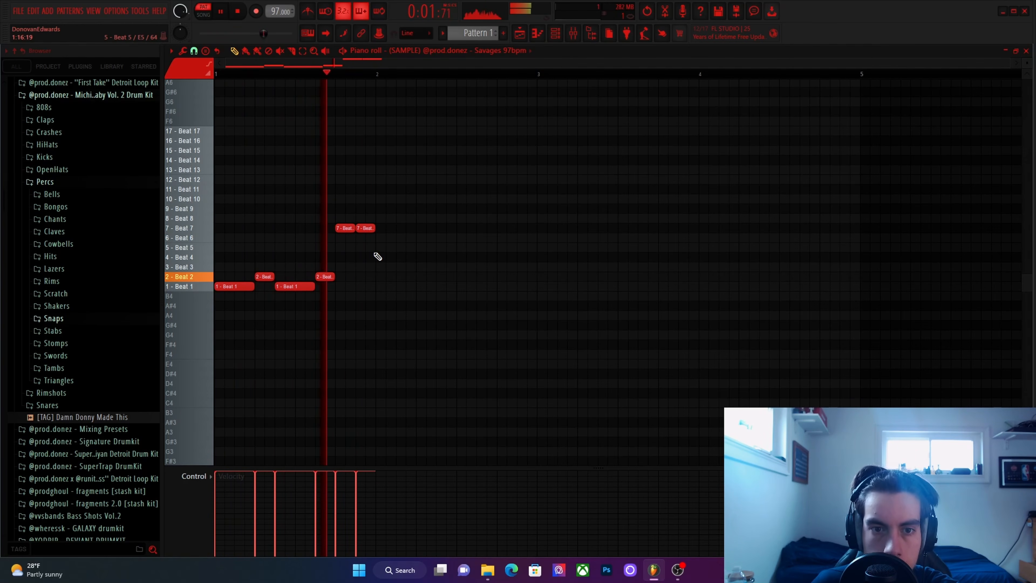
Duplicate the bar 1 slice pattern three times to fill bars 2 through 4, and audition the four-bar loop.
{"action": "key", "text": "space"}
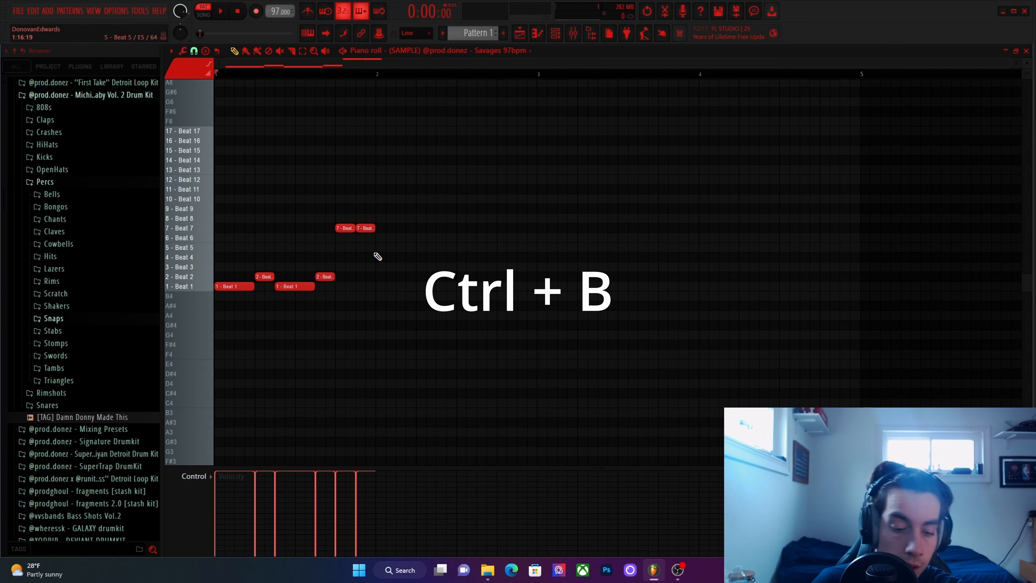
{"action": "key", "text": "ctrl+b"}
{"action": "key", "text": "ctrl+b"}
{"action": "key", "text": "ctrl+b"}
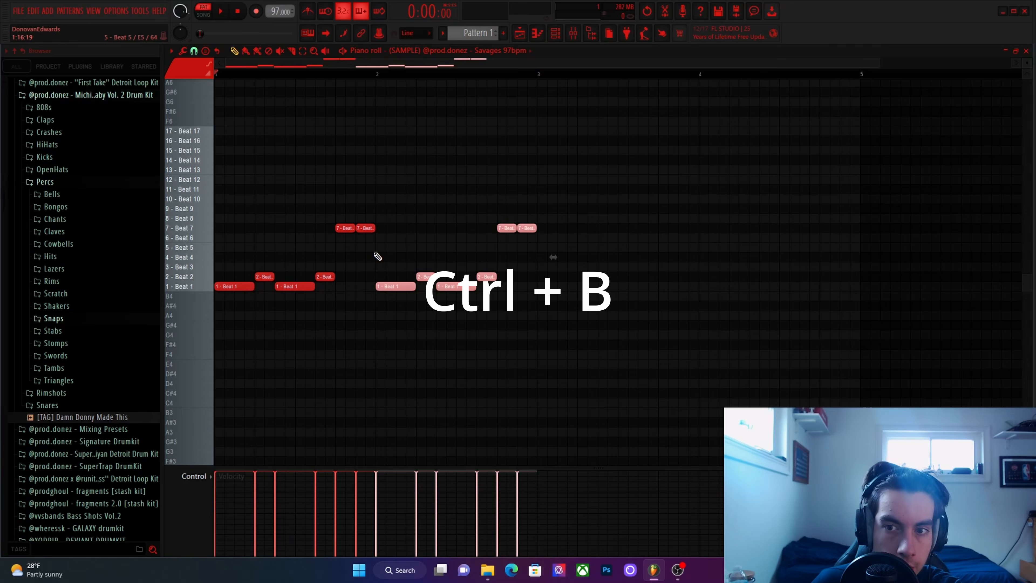
{"action": "key", "text": "space"}
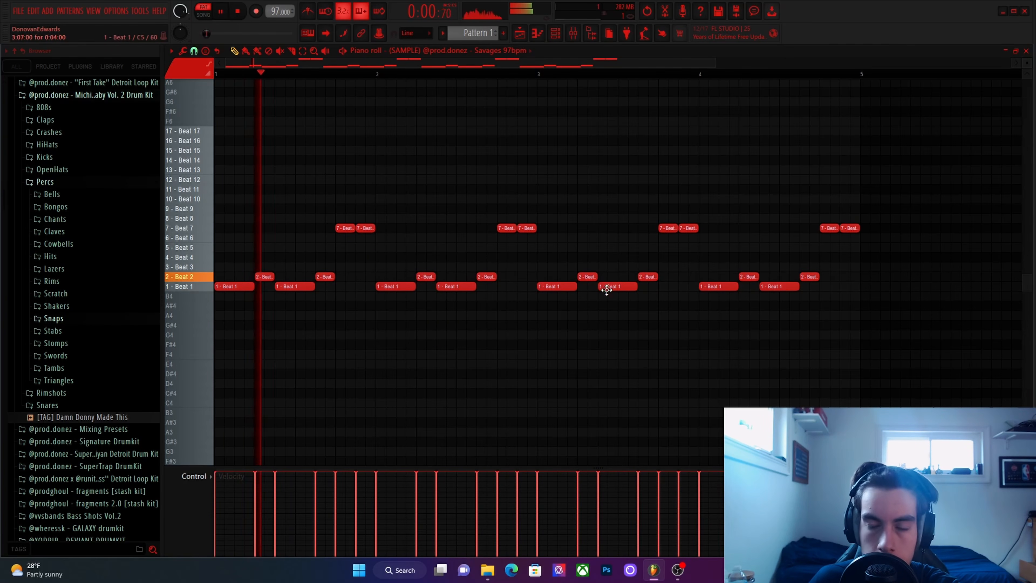
Close the piano roll and delete the empty Sampler channel from the channel rack.
{"action": "left_click", "coordinate": [1026, 51]}
{"action": "right_click", "coordinate": [400, 183]}
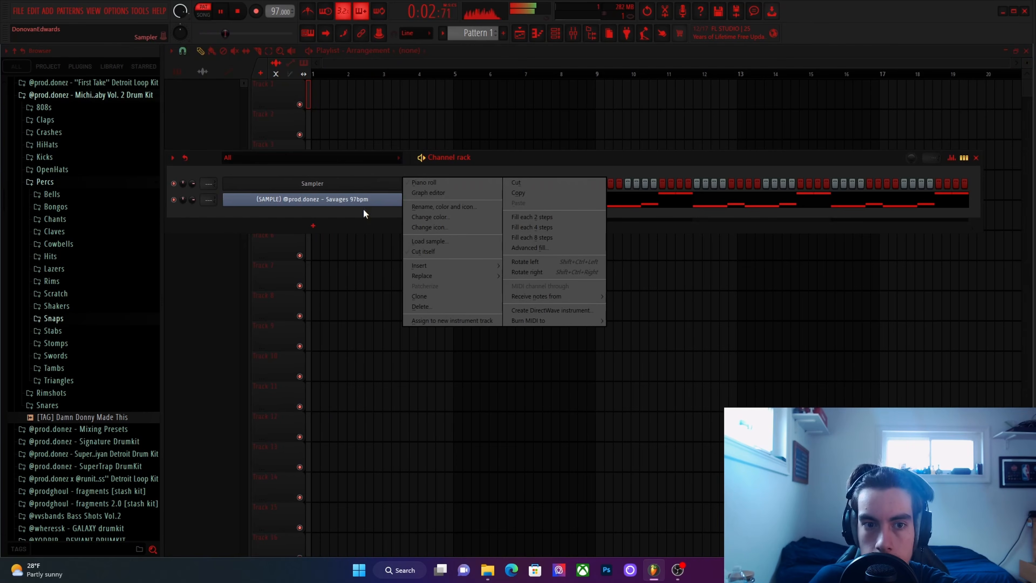
{"action": "left_click", "coordinate": [422, 306]}
Collapse the Percs folder, open the 808s folder of the Vol. 2 Drum Kit, and audition several 808 samples.
{"action": "scroll", "coordinate": [89, 216], "scroll_direction": "up", "scroll_amount": 3}
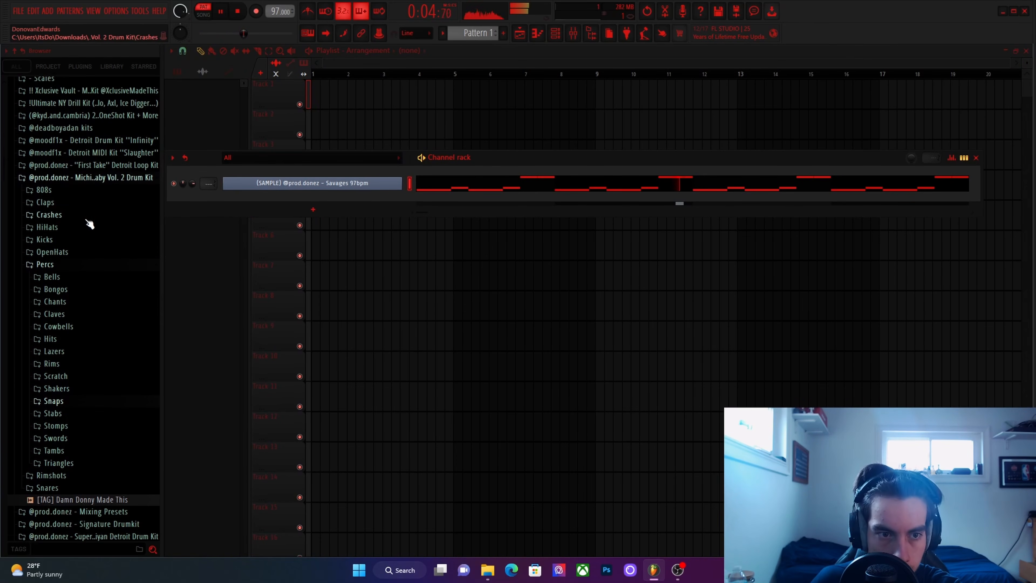
{"action": "left_click", "coordinate": [100, 247]}
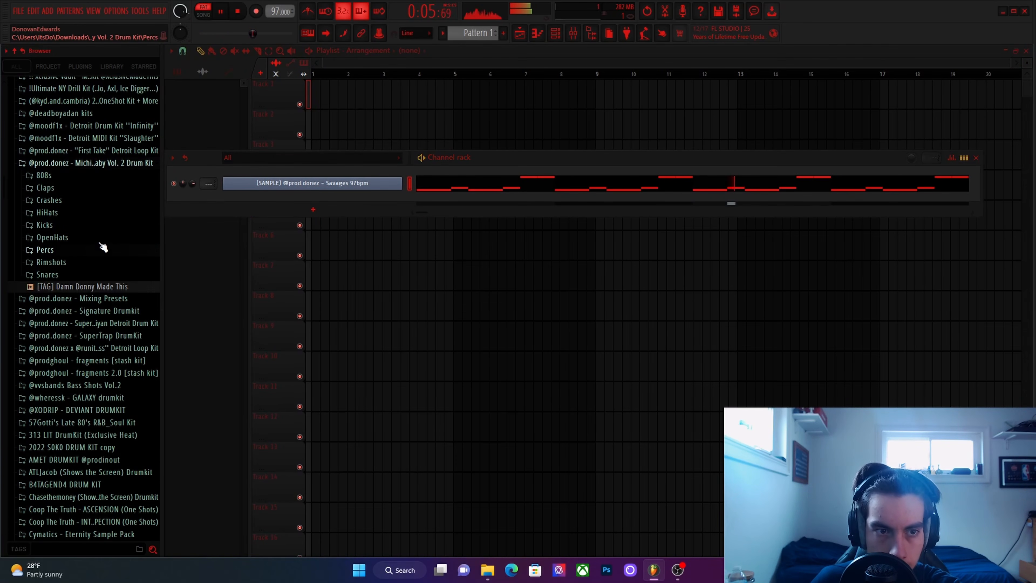
{"action": "left_click", "coordinate": [92, 176]}
{"action": "left_click_drag", "start_coordinate": [110, 187], "coordinate": [119, 192]}
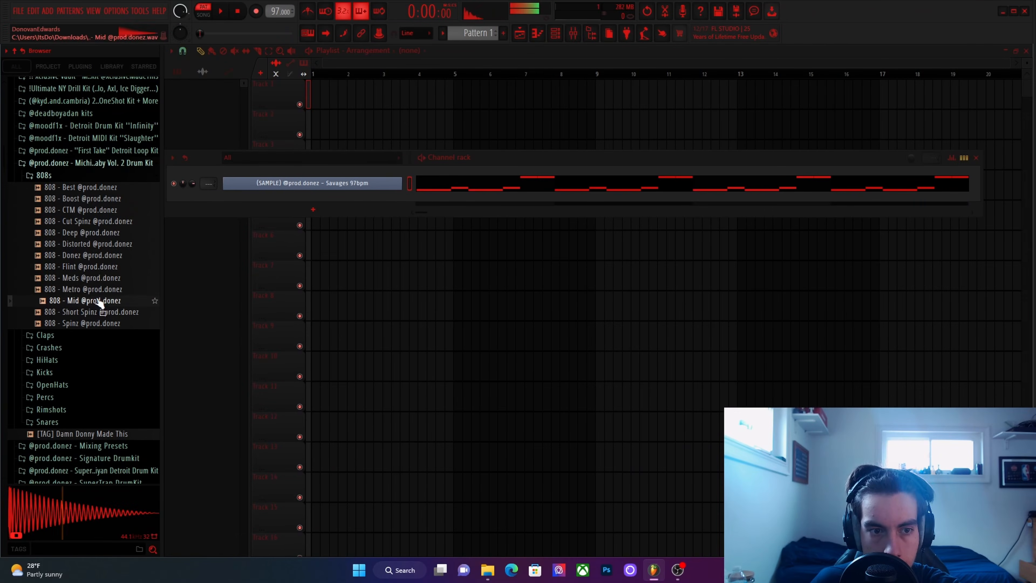
{"action": "left_click", "coordinate": [95, 278]}
{"action": "left_click", "coordinate": [95, 266]}
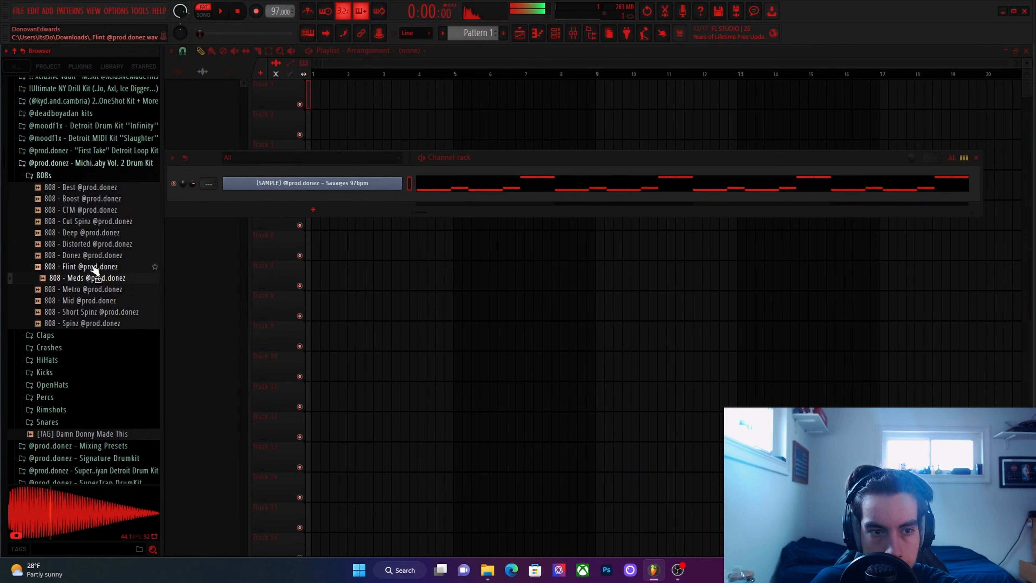
Load the 808 - Donez sample as a new channel and enable its Cut itself option.
{"action": "left_click", "coordinate": [95, 256]}
{"action": "left_click_drag", "start_coordinate": [93, 255], "coordinate": [335, 201]}
{"action": "right_click", "coordinate": [363, 199]}
{"action": "left_click", "coordinate": [420, 264]}
Collapse the 808s folder and look through the contents of the Signature Drumkit folder.
{"action": "left_click", "coordinate": [98, 176]}
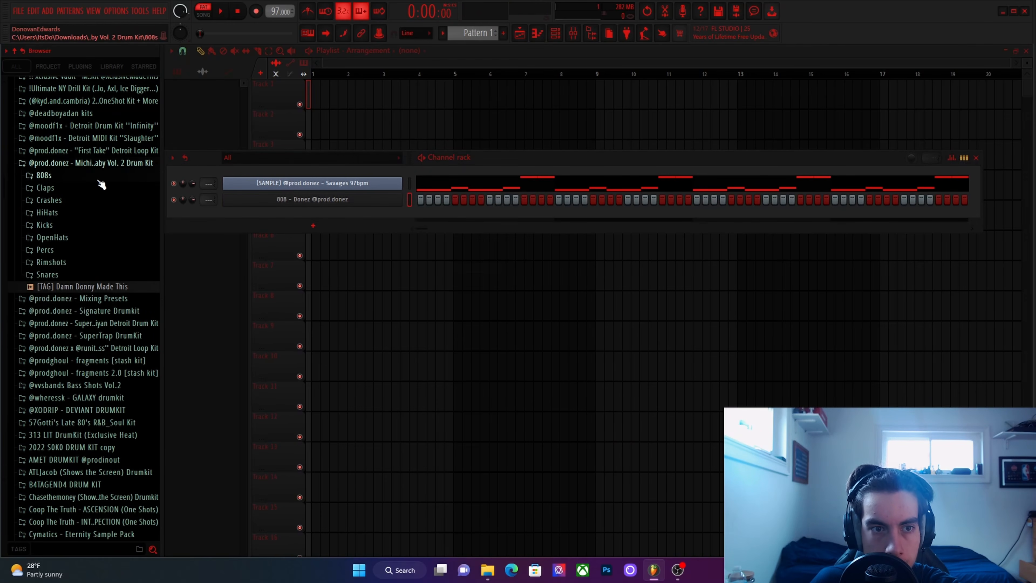
{"action": "scroll", "coordinate": [123, 204], "scroll_direction": "up", "scroll_amount": 2}
{"action": "left_click", "coordinate": [121, 379]}
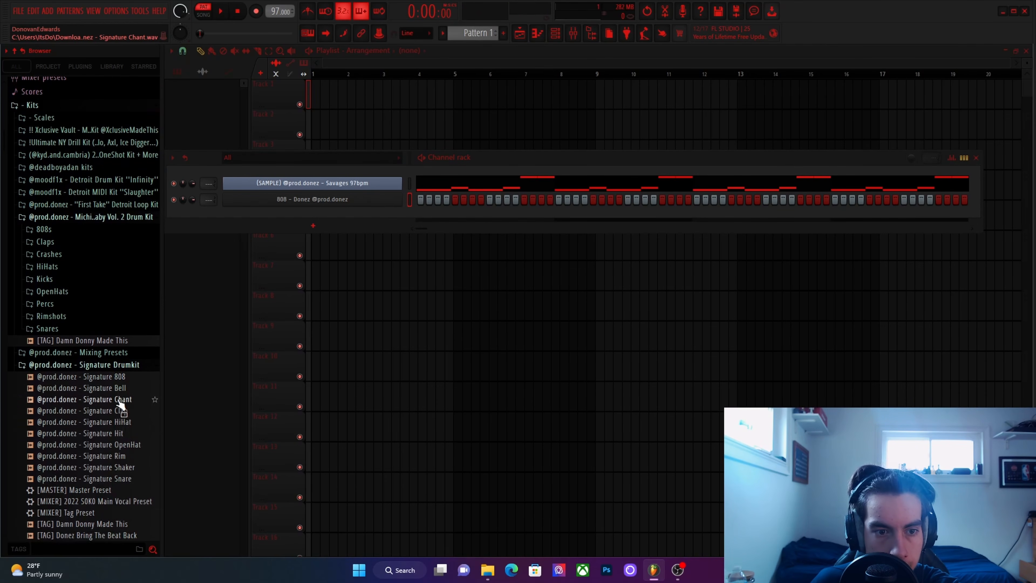
{"action": "left_click", "coordinate": [121, 364]}
Open the 808 channel's piano roll, place a short E5 note at the start of bar 1, and audition it.
{"action": "right_click", "coordinate": [336, 202]}
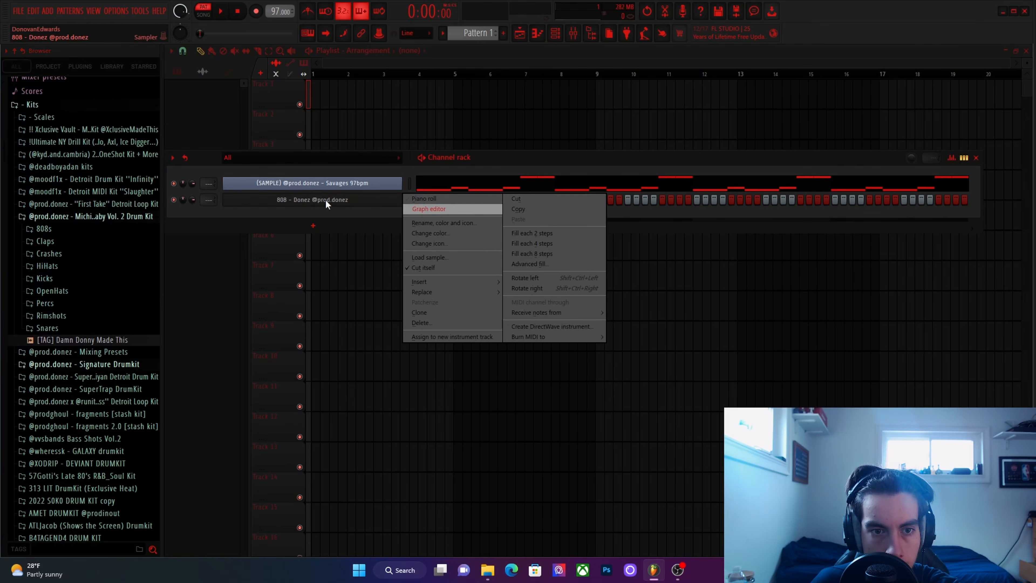
{"action": "left_click", "coordinate": [375, 211]}
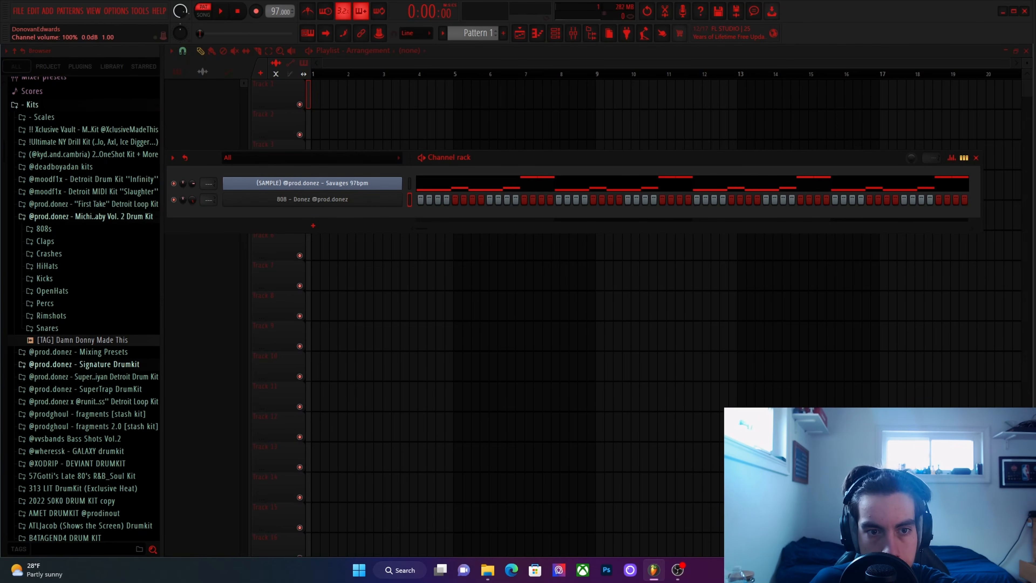
{"action": "right_click", "coordinate": [365, 206]}
{"action": "left_click", "coordinate": [443, 200]}
{"action": "left_click", "coordinate": [313, 267]}
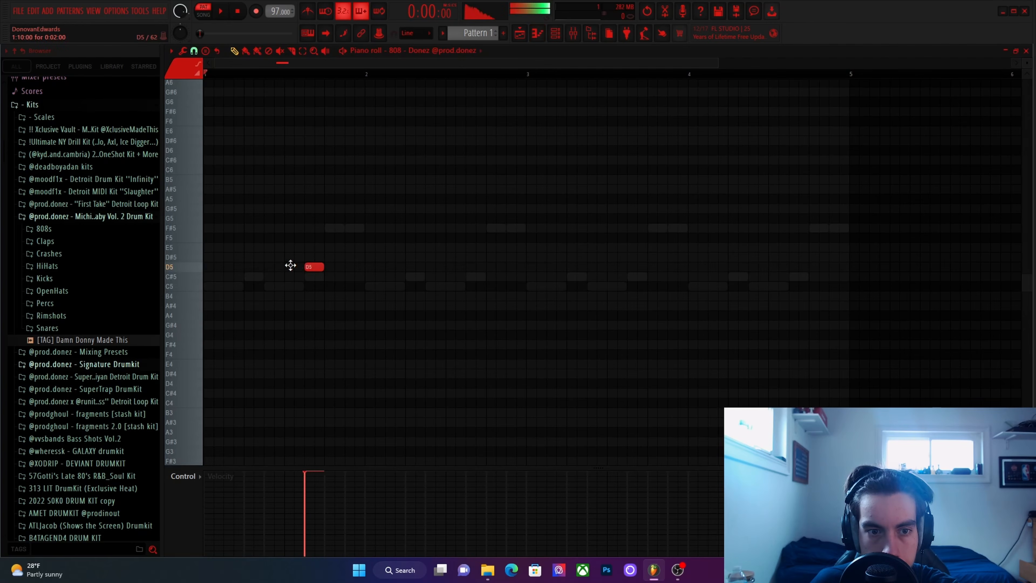
{"action": "left_click_drag", "start_coordinate": [290, 266], "coordinate": [207, 249]}
{"action": "key", "text": "space"}
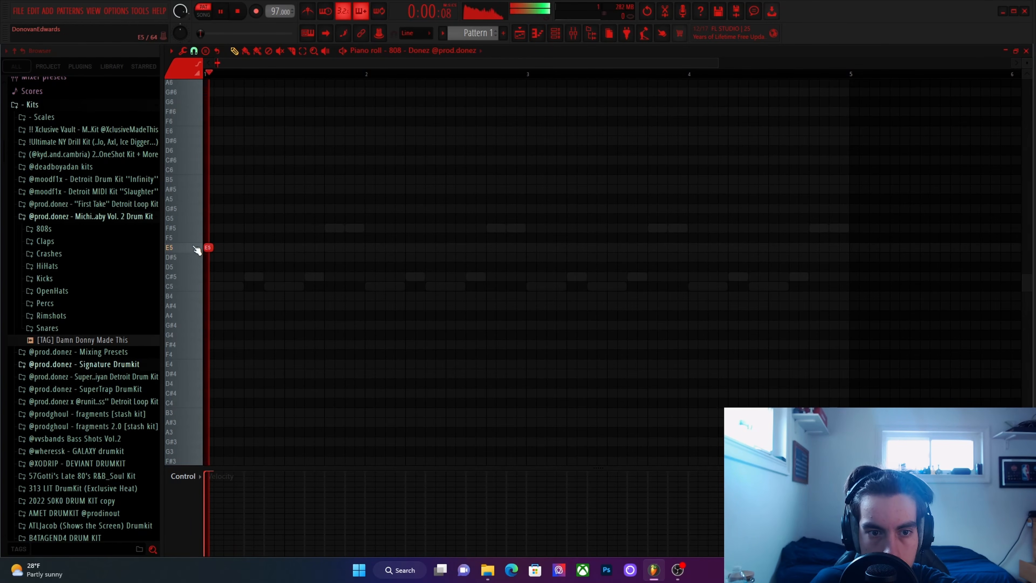
Remove the E5 note and place a short E7 note at the start of bar 1 instead.
{"action": "scroll", "coordinate": [257, 257], "scroll_direction": "up", "scroll_amount": 5}
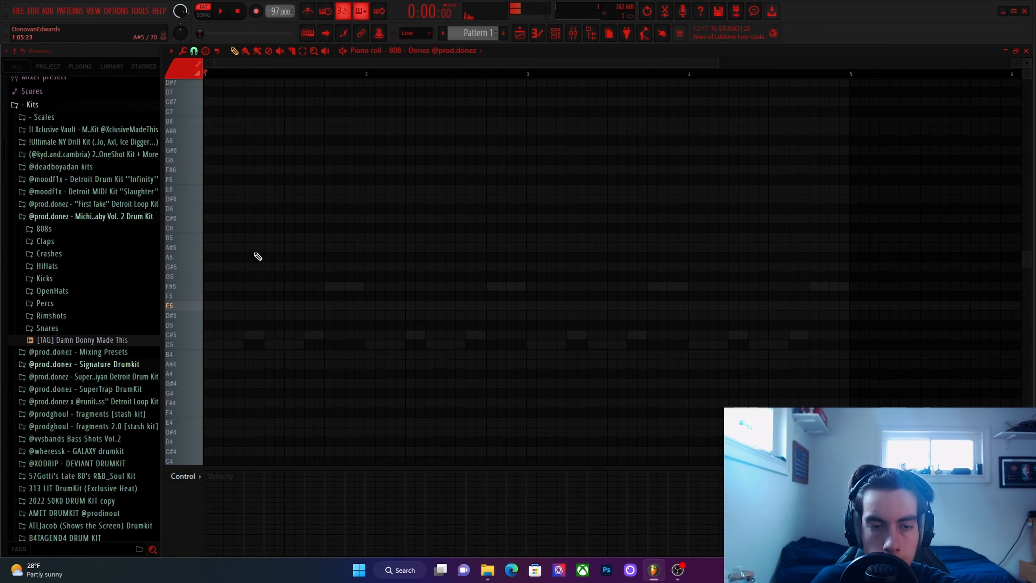
{"action": "key", "text": "space"}
{"action": "scroll", "coordinate": [277, 261], "scroll_direction": "down", "scroll_amount": 2}
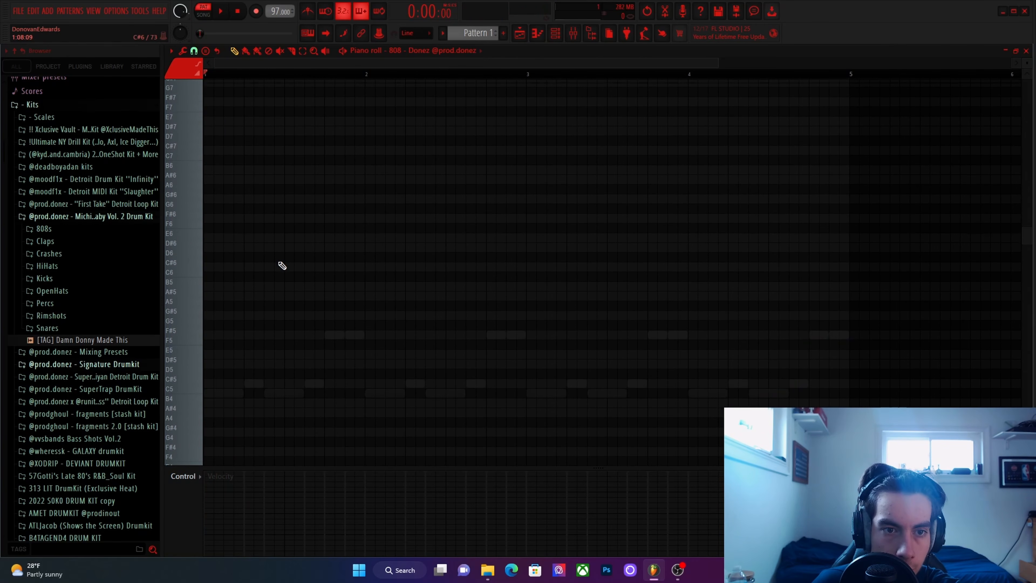
{"action": "left_click", "coordinate": [208, 131]}
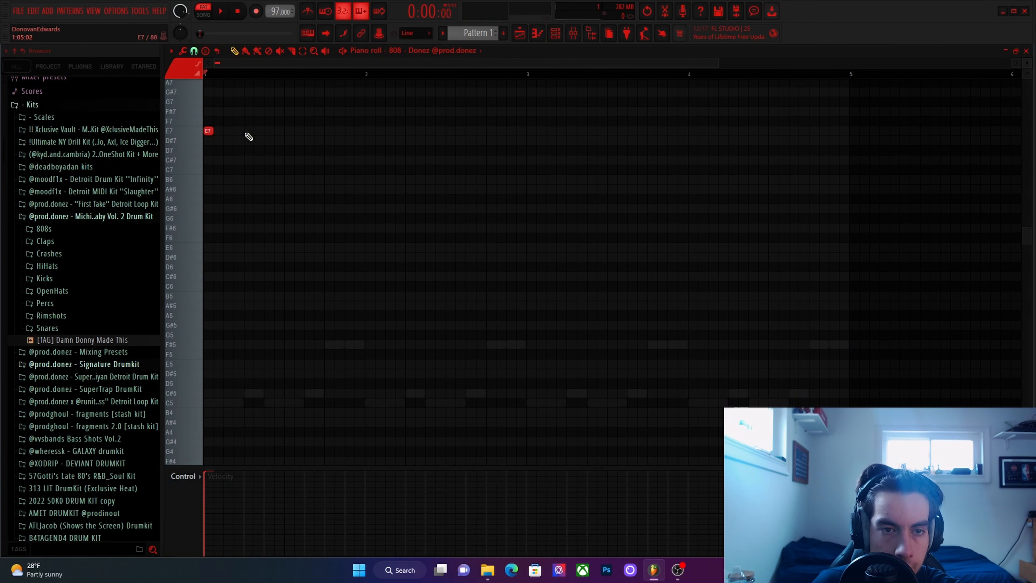
Transpose the 808 note down by semitones to A#6.
{"action": "scroll", "coordinate": [226, 149], "scroll_direction": "up", "scroll_amount": 3}
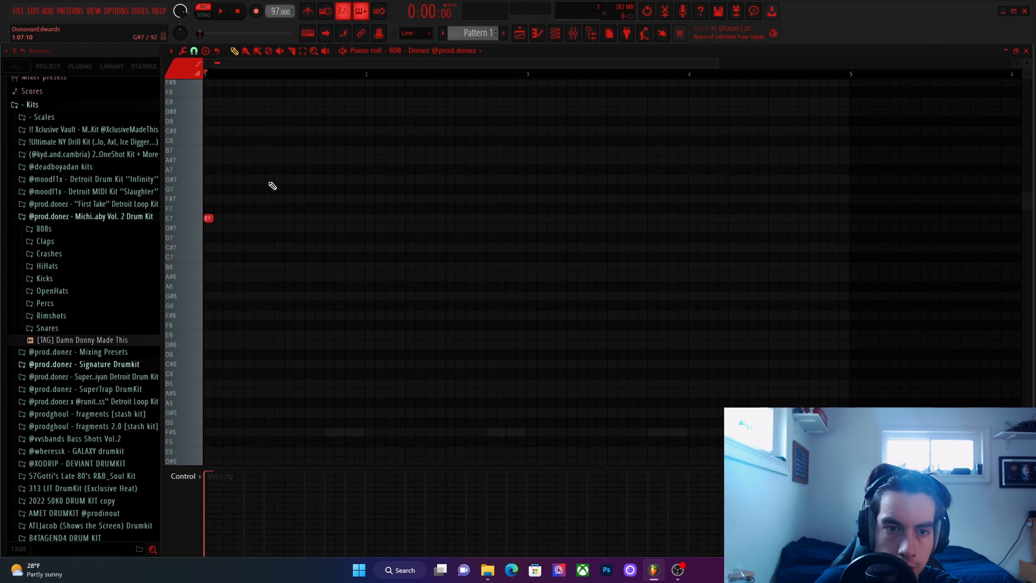
{"action": "right_click", "coordinate": [209, 218]}
{"action": "left_click_drag", "start_coordinate": [208, 219], "coordinate": [186, 216]}
{"action": "right_click", "coordinate": [208, 220]}
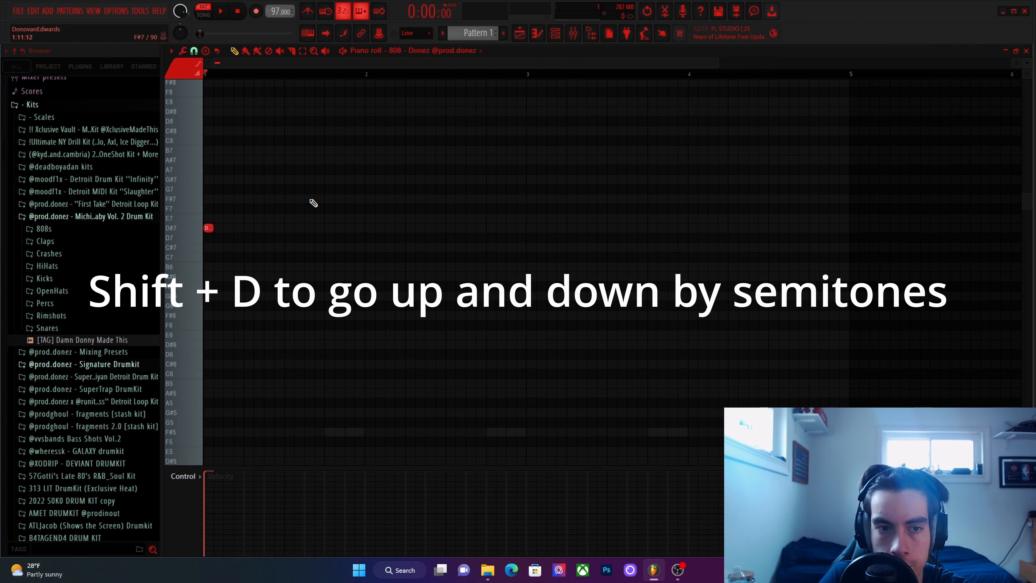
{"action": "key", "text": "shift+Down"}
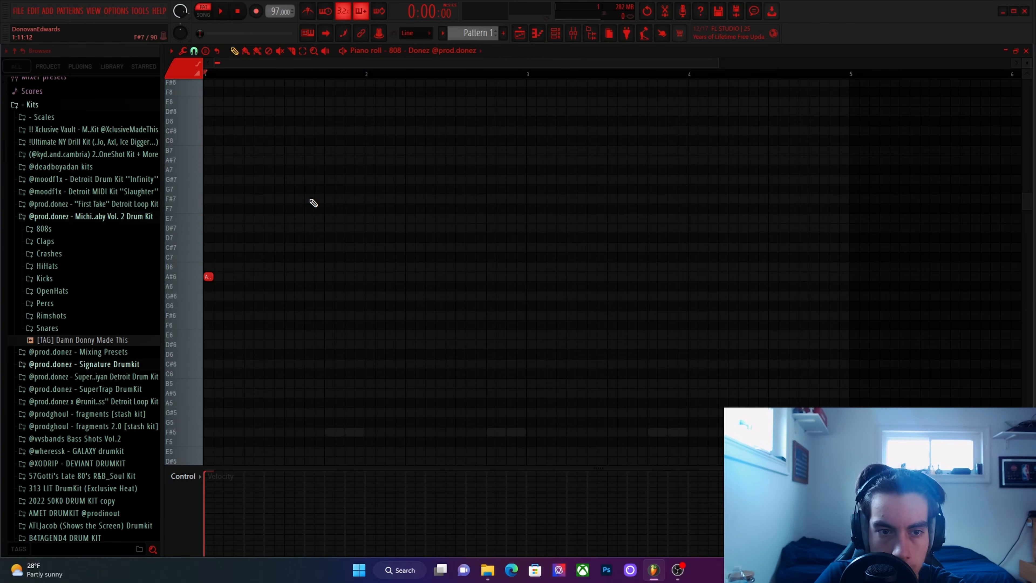
Raise the 808 note by semitones to E7 during playback to compare its pitch with the sample.
{"action": "key", "text": "space"}
{"action": "key", "text": "shift+Up"}
{"action": "key", "text": "shift+Up"}
{"action": "key", "text": "shift+Up"}
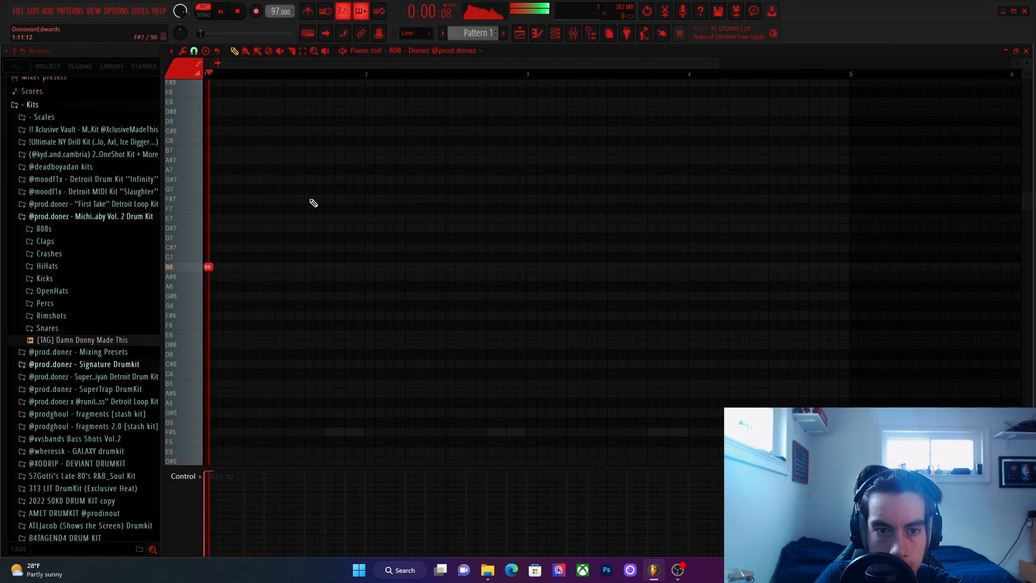
{"action": "key", "text": "shift+Up"}
{"action": "key", "text": "shift+Up"}
{"action": "key", "text": "shift+Up"}
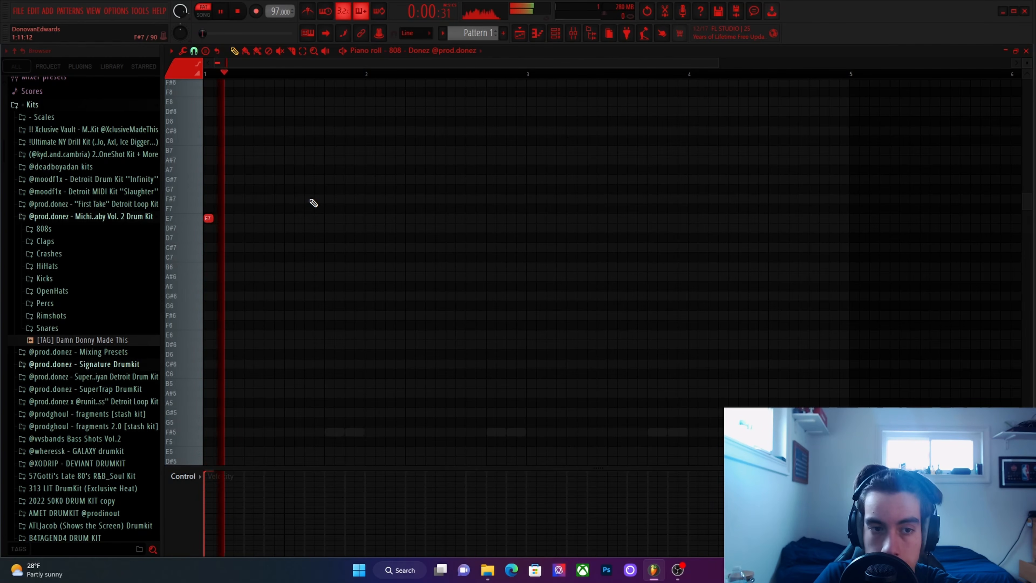
Continue transposing the 808 note up by semitones to E8, restarting playback to check its pitch.
{"action": "key", "text": "shift+Up"}
{"action": "key", "text": "space"}
{"action": "key", "text": "space"}
{"action": "key", "text": "shift+Up"}
{"action": "key", "text": "shift+Up"}
{"action": "key", "text": "shift+Up"}
{"action": "key", "text": "shift+Up"}
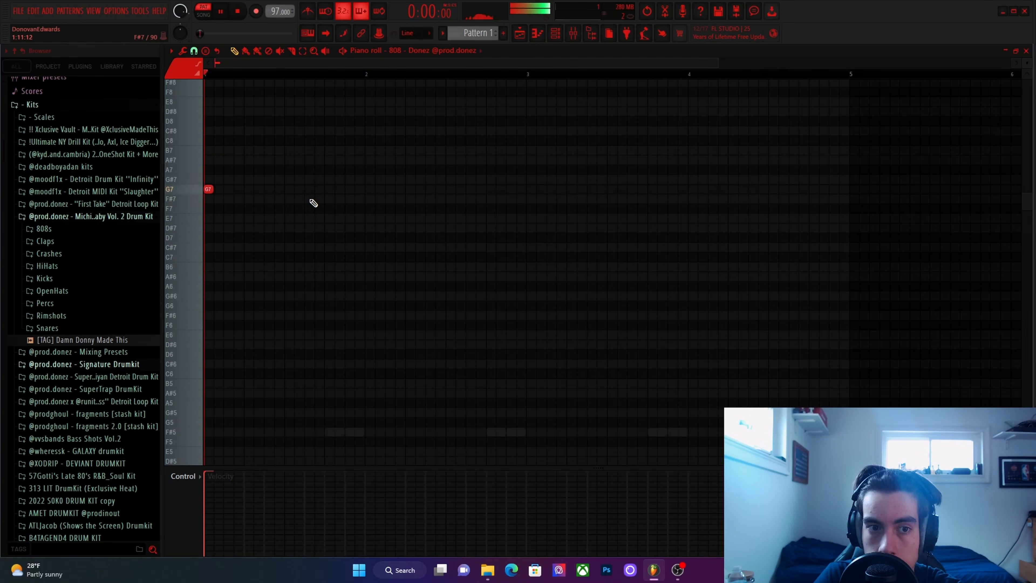
{"action": "key", "text": "shift+Up"}
{"action": "key", "text": "shift+Up"}
{"action": "key", "text": "shift+Up"}
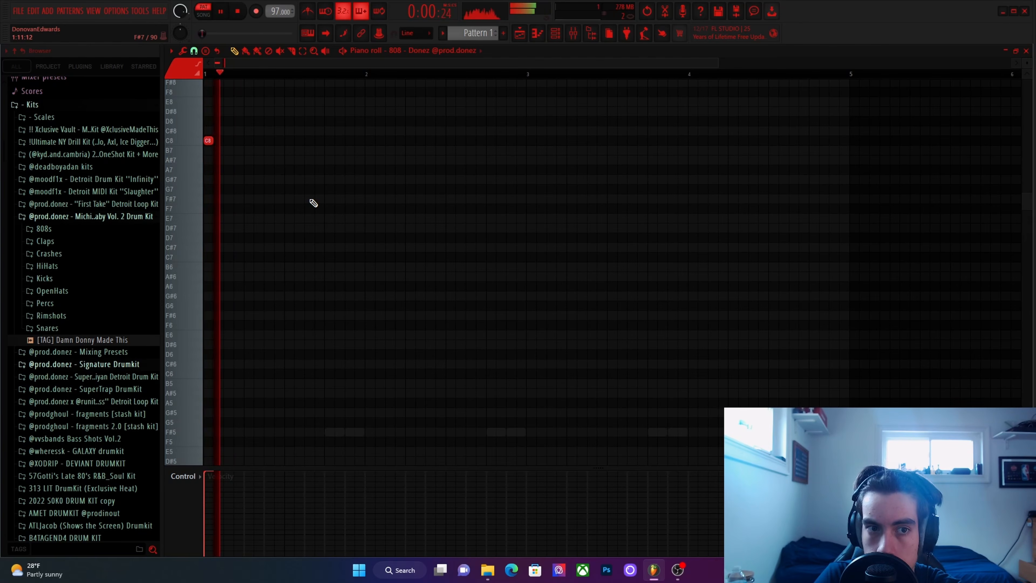
{"action": "key", "text": "space"}
{"action": "key", "text": "shift+Up"}
{"action": "key", "text": "shift+Up"}
{"action": "key", "text": "space"}
{"action": "key", "text": "shift+Up"}
{"action": "key", "text": "shift+Up"}
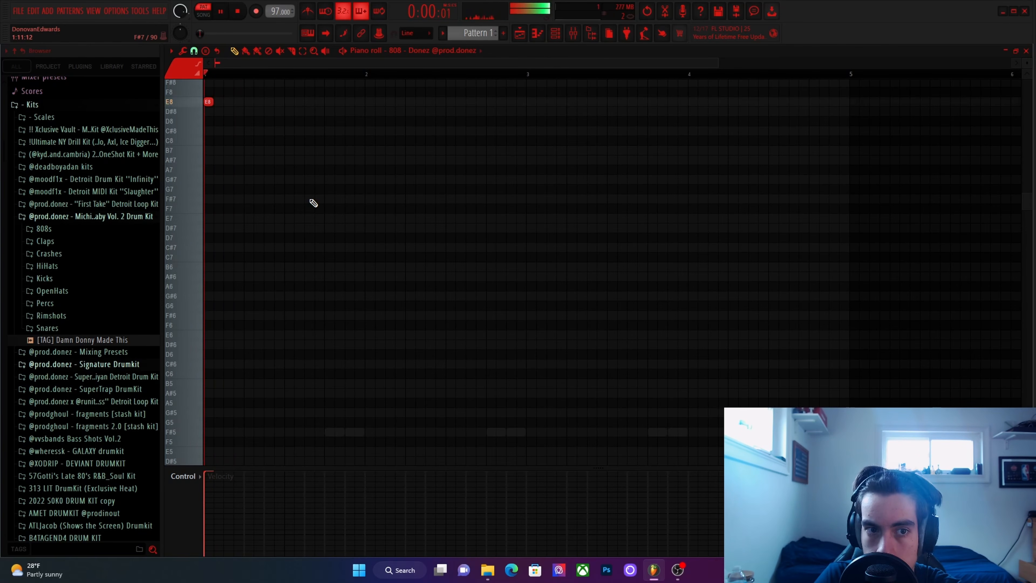
Lower the 808 note by three octaves to E5 and check it against the sample in playback.
{"action": "key", "text": "ctrl+Down"}
{"action": "key", "text": "ctrl+Down"}
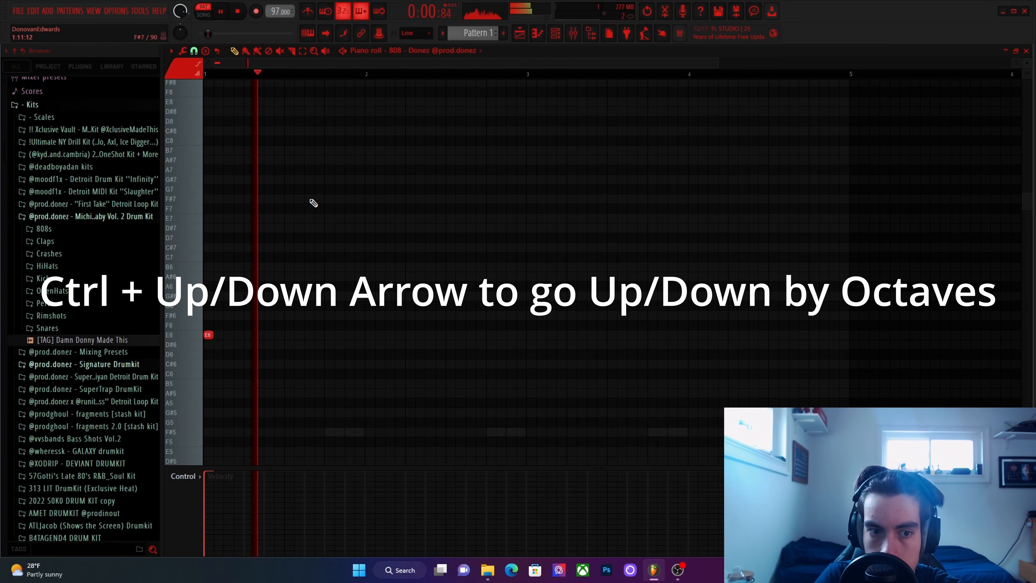
{"action": "key", "text": "space"}
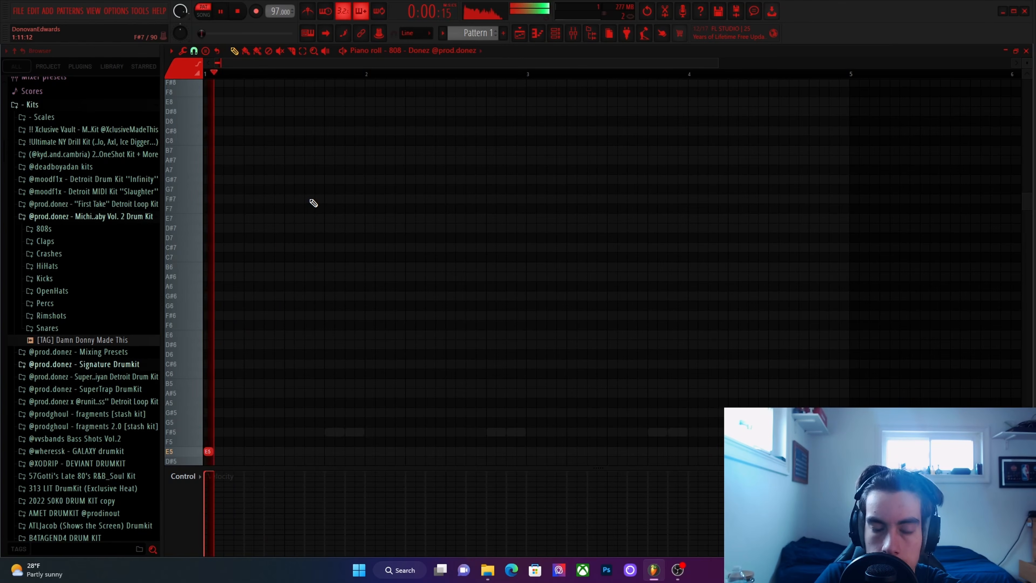
{"action": "key", "text": "ctrl+Down"}
Add a second quarter-beat E5 note one and a half beats into bar 1, aligned with the second Beat 1 slice.
{"action": "scroll", "coordinate": [313, 207], "scroll_direction": "down", "scroll_amount": 2}
{"action": "scroll", "coordinate": [231, 268], "scroll_direction": "up", "scroll_amount": 3}
{"action": "left_click_drag", "start_coordinate": [231, 268], "coordinate": [411, 261]}
{"action": "scroll", "coordinate": [411, 261], "scroll_direction": "down", "scroll_amount": 3}
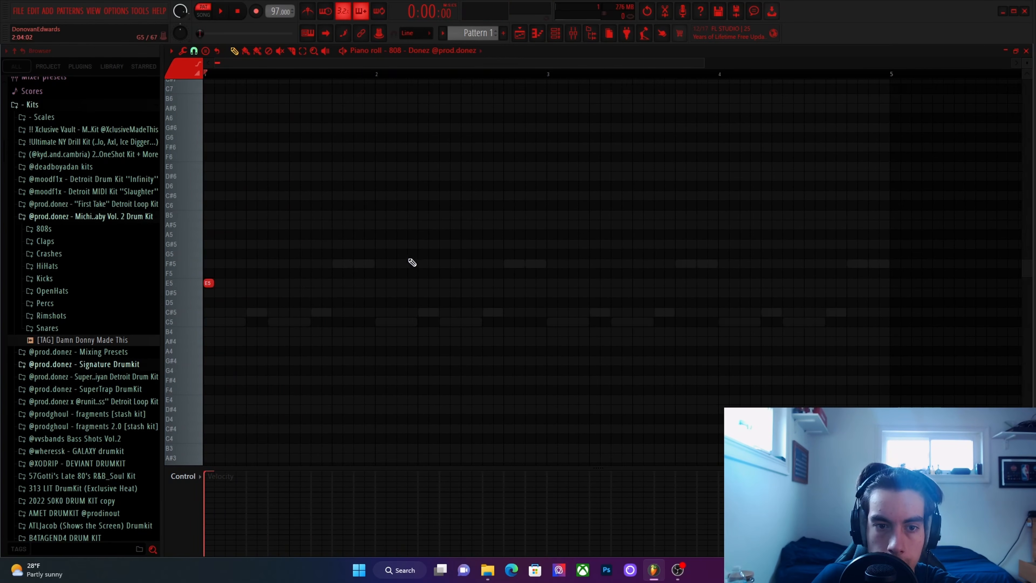
{"action": "scroll", "coordinate": [243, 294], "scroll_direction": "up", "scroll_amount": 3}
{"action": "left_click_drag", "start_coordinate": [243, 294], "coordinate": [486, 293]}
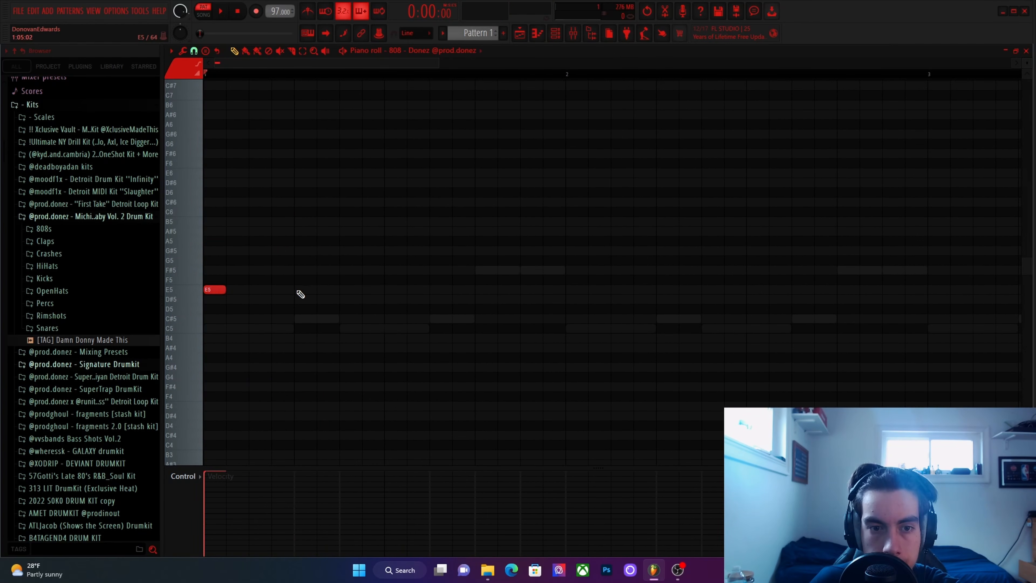
{"action": "key", "text": "space"}
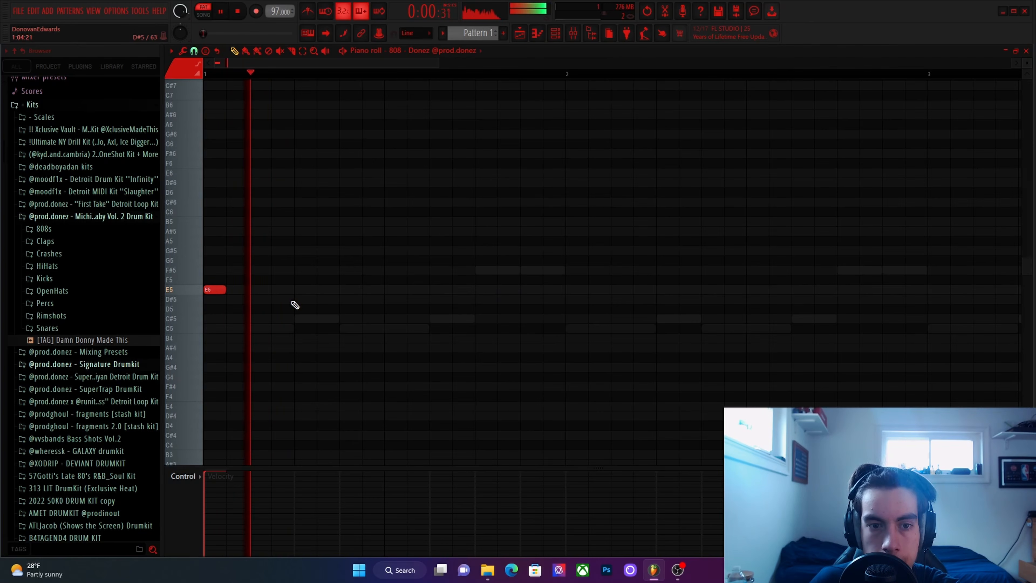
{"action": "left_click", "coordinate": [362, 290]}
{"action": "right_click", "coordinate": [376, 290]}
{"action": "left_click", "coordinate": [352, 290]}
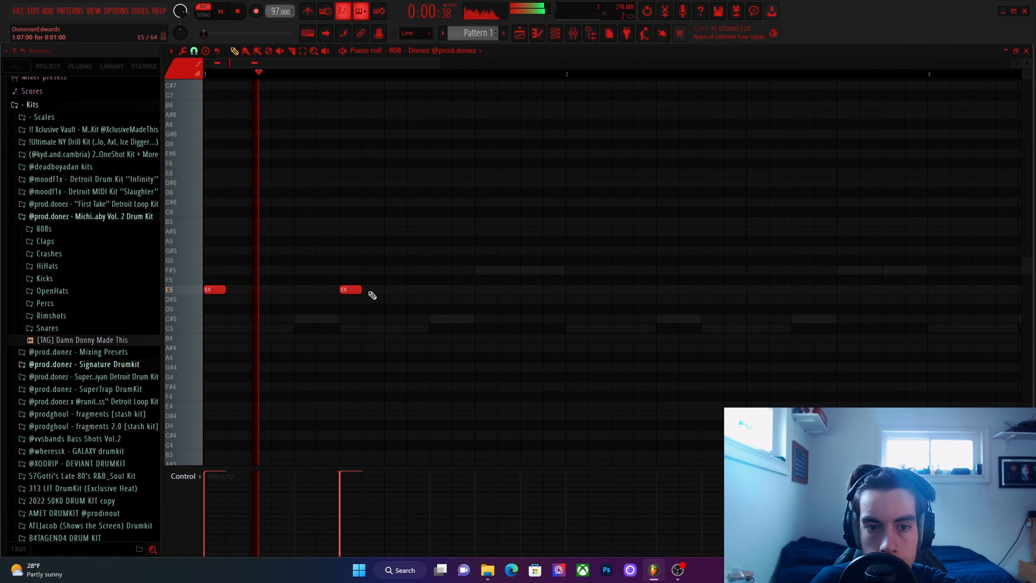
{"action": "left_click", "coordinate": [439, 289]}
{"action": "right_click", "coordinate": [445, 290]}
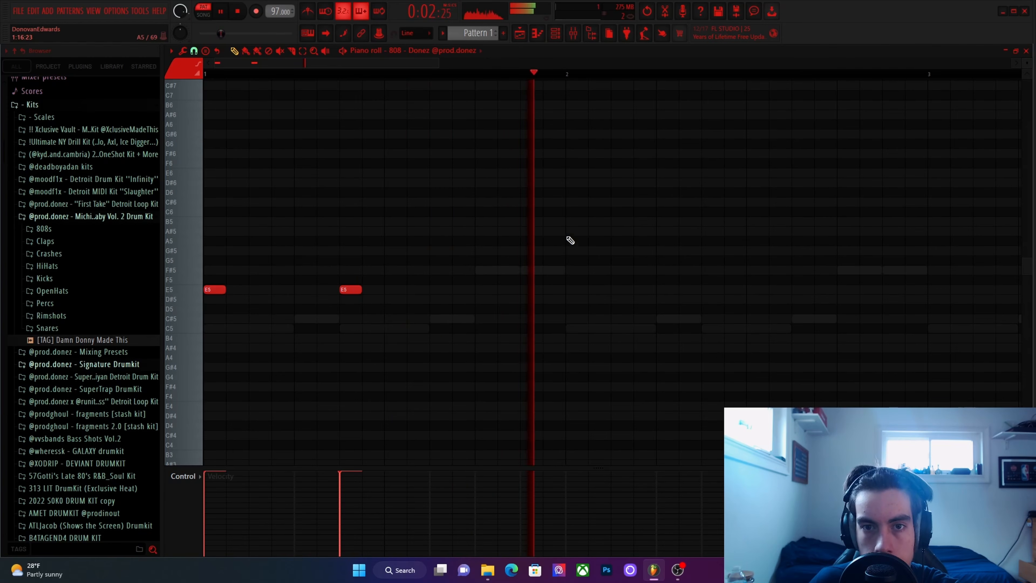
Audition the two-note 808 rhythm in bar 1 together with the chopped sample.
{"action": "key", "text": "space"}
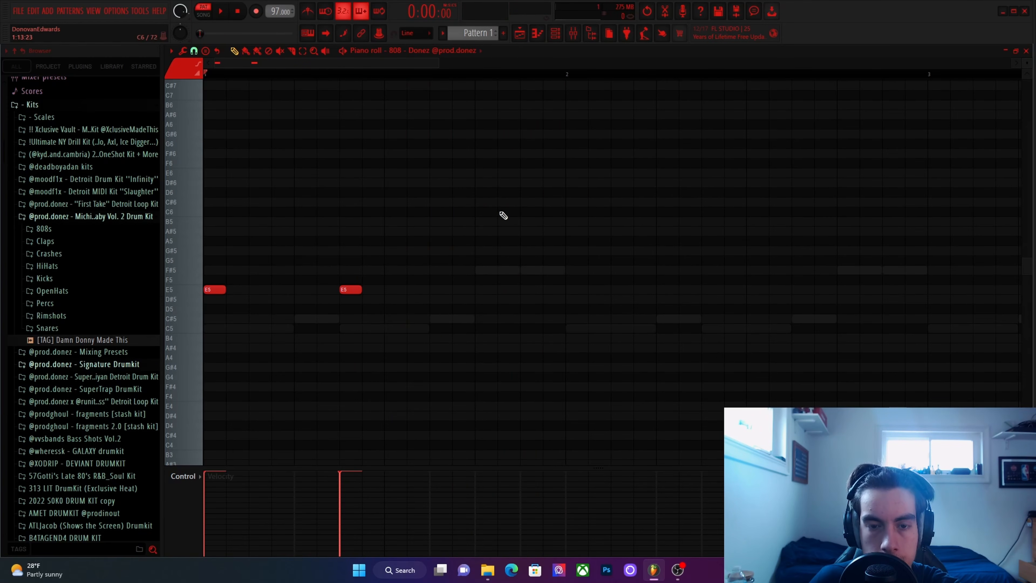
{"action": "key", "text": "space"}
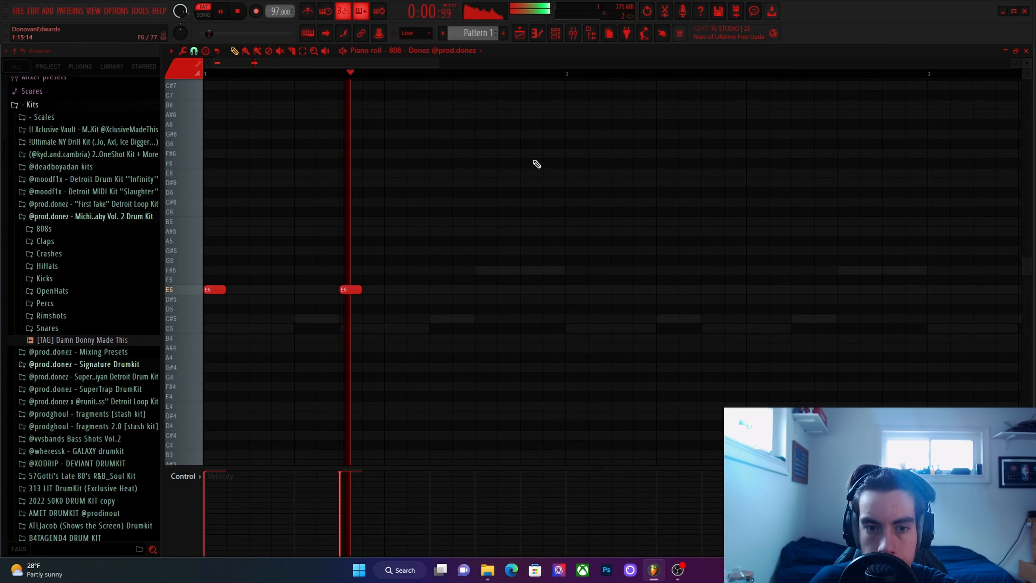
{"action": "key", "text": "space"}
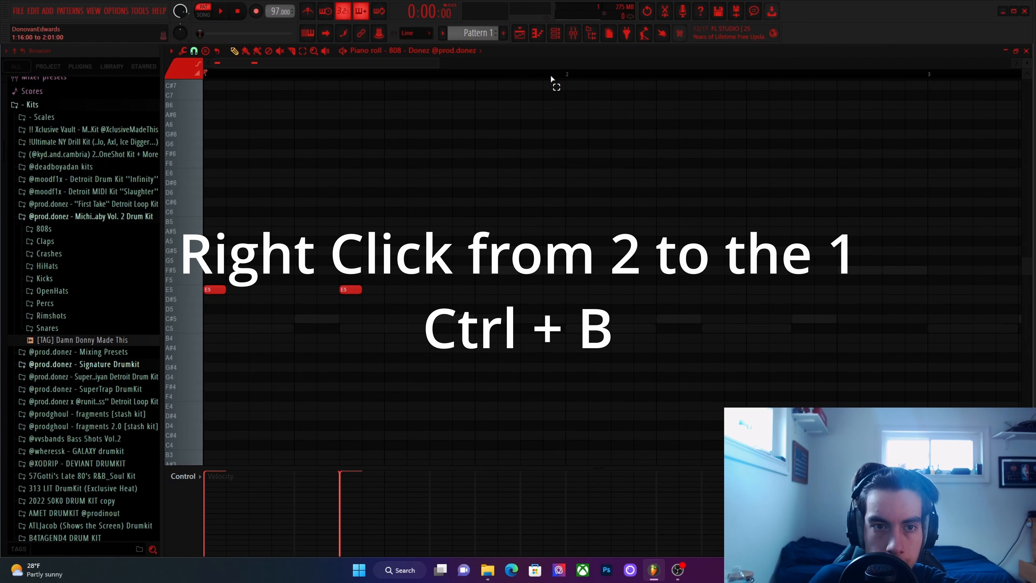
Duplicate bar 1's two-note 808 rhythm into bars 2, 3 and 4, then play the loop to check it.
{"action": "left_click_drag", "start_coordinate": [551, 79], "coordinate": [173, 87]}
{"action": "key", "text": "ctrl+b"}
{"action": "key", "text": "ctrl+b"}
{"action": "key", "text": "ctrl+b"}
{"action": "scroll", "coordinate": [451, 166], "scroll_direction": "down", "scroll_amount": 5}
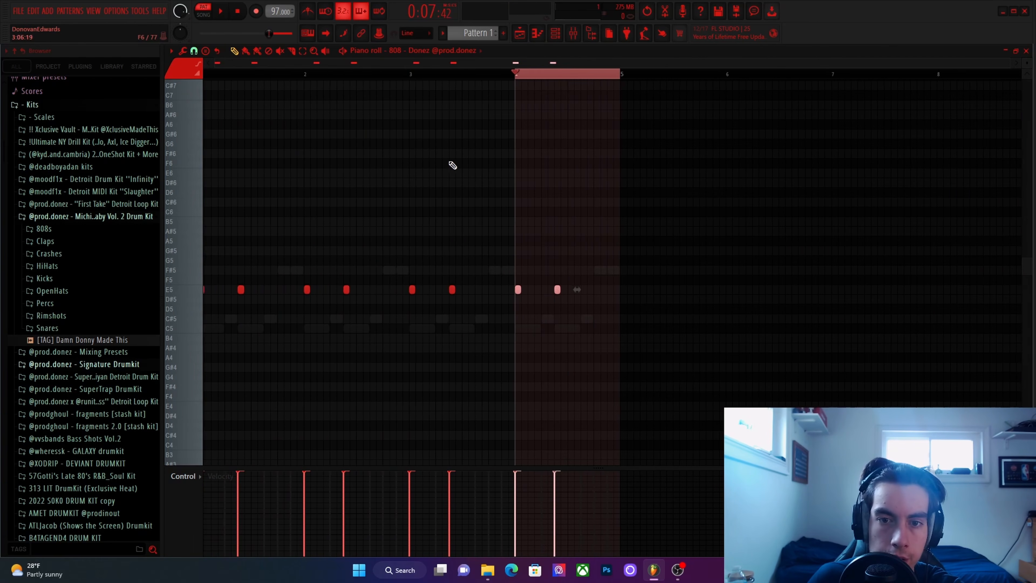
{"action": "left_click", "coordinate": [515, 75]}
{"action": "key", "text": "space"}
{"action": "key", "text": "space"}
{"action": "key", "text": "space"}
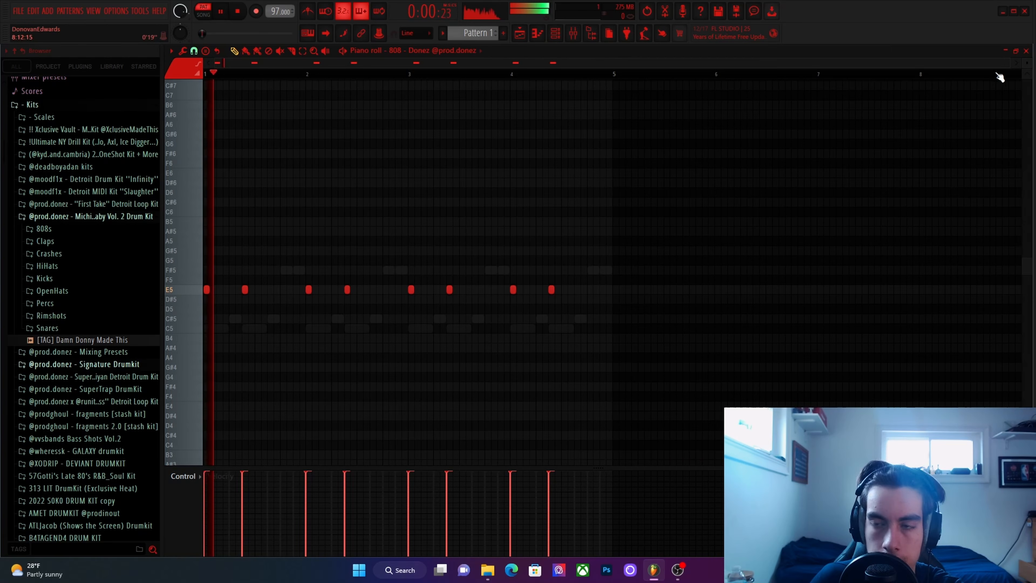
{"action": "left_click", "coordinate": [1026, 51]}
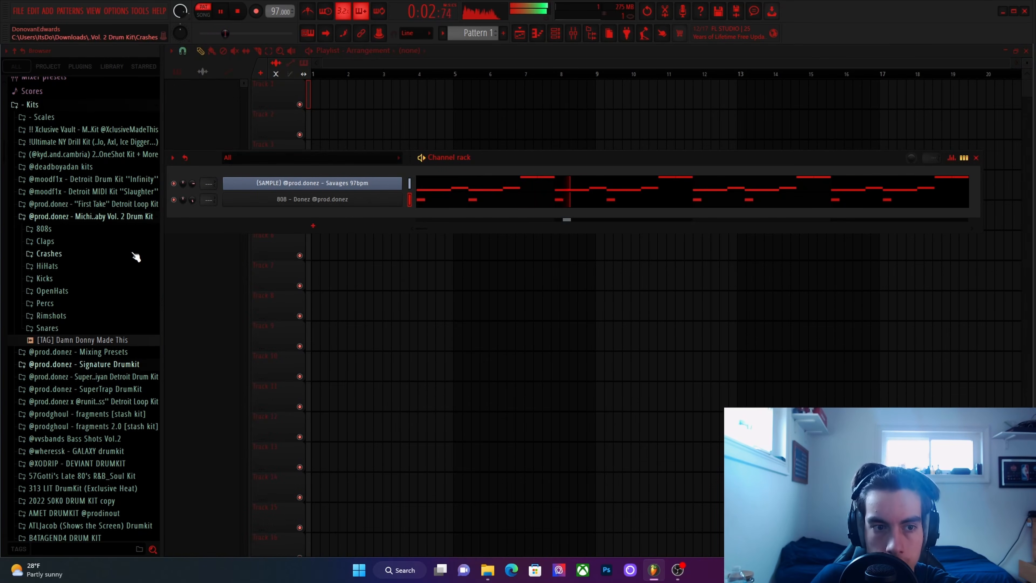
{"action": "left_click", "coordinate": [108, 268]}
{"action": "left_click", "coordinate": [108, 267]}
{"action": "left_click", "coordinate": [81, 253]}
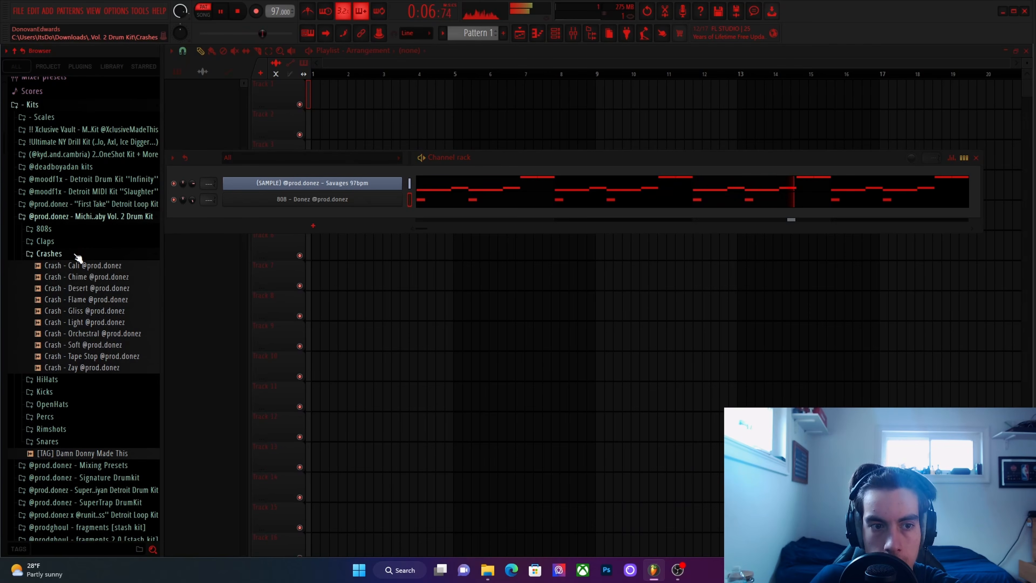
{"action": "left_click", "coordinate": [78, 253]}
{"action": "left_click", "coordinate": [77, 241]}
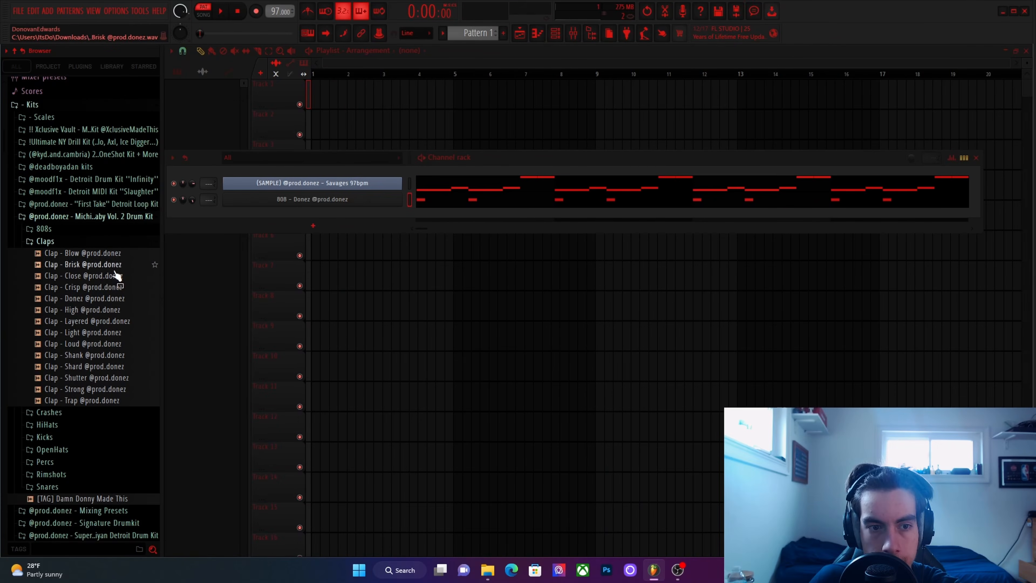
{"action": "left_click", "coordinate": [110, 266]}
{"action": "left_click", "coordinate": [110, 289]}
{"action": "left_click_drag", "start_coordinate": [112, 294], "coordinate": [341, 212]}
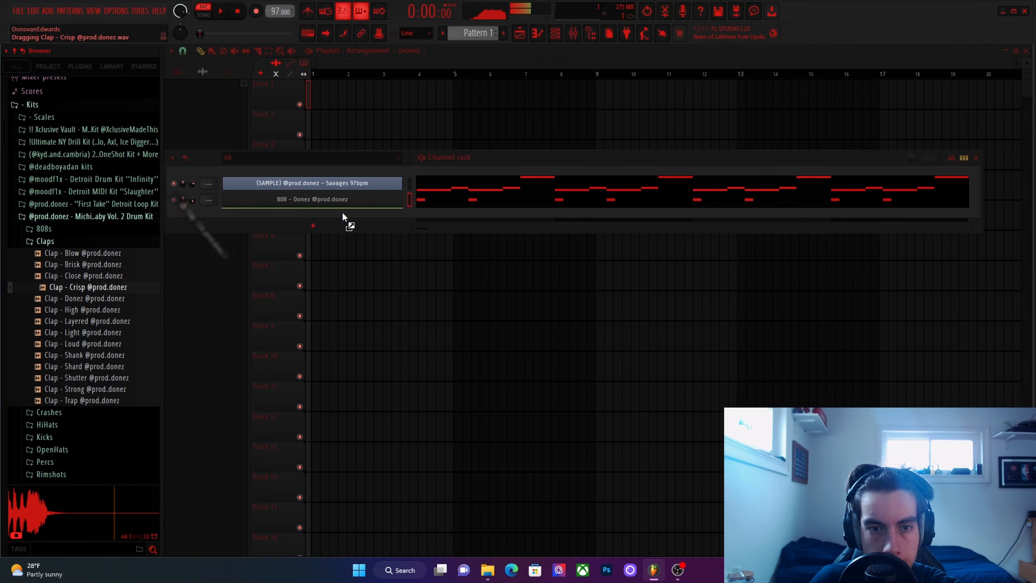
Set the Clap - Crisp channel to cut itself, checking the channel options of the clap and the 808.
{"action": "right_click", "coordinate": [341, 215]}
{"action": "left_click", "coordinate": [421, 280]}
{"action": "left_click", "coordinate": [778, 248]}
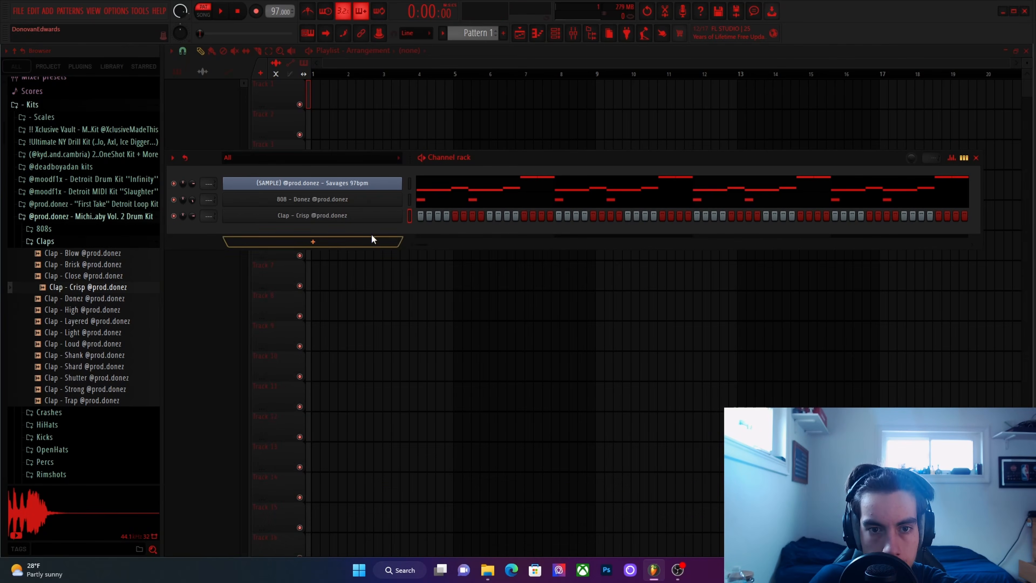
{"action": "right_click", "coordinate": [373, 217]}
{"action": "left_click", "coordinate": [426, 284]}
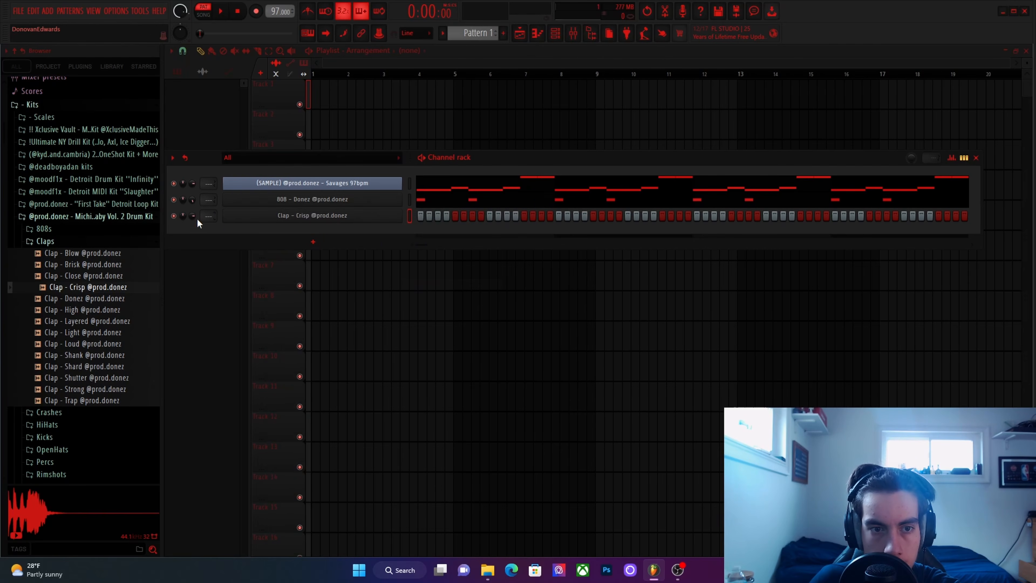
{"action": "right_click", "coordinate": [348, 220]}
{"action": "right_click", "coordinate": [335, 204]}
{"action": "left_click", "coordinate": [343, 206]}
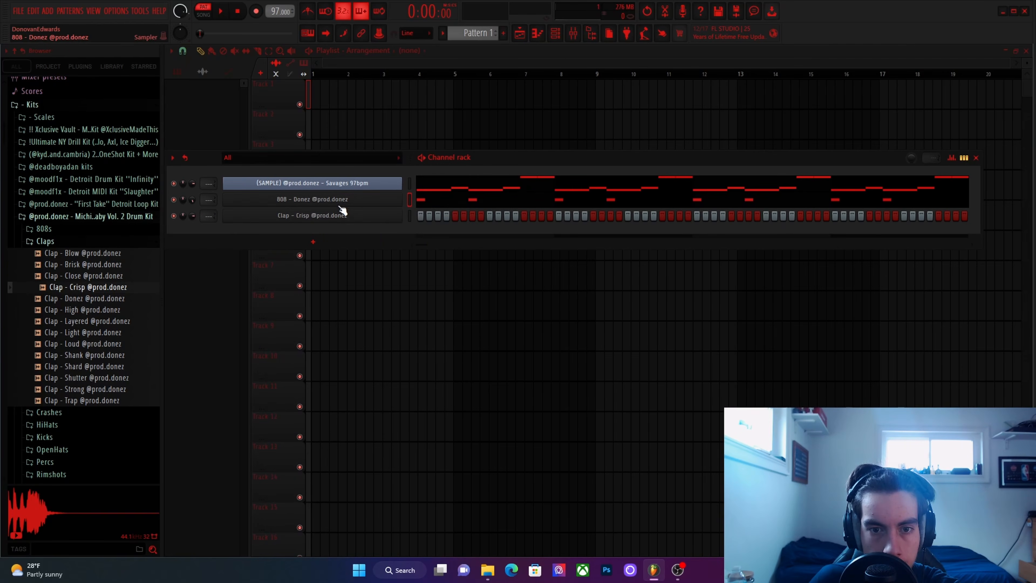
{"action": "right_click", "coordinate": [338, 221]}
{"action": "left_click", "coordinate": [273, 237]}
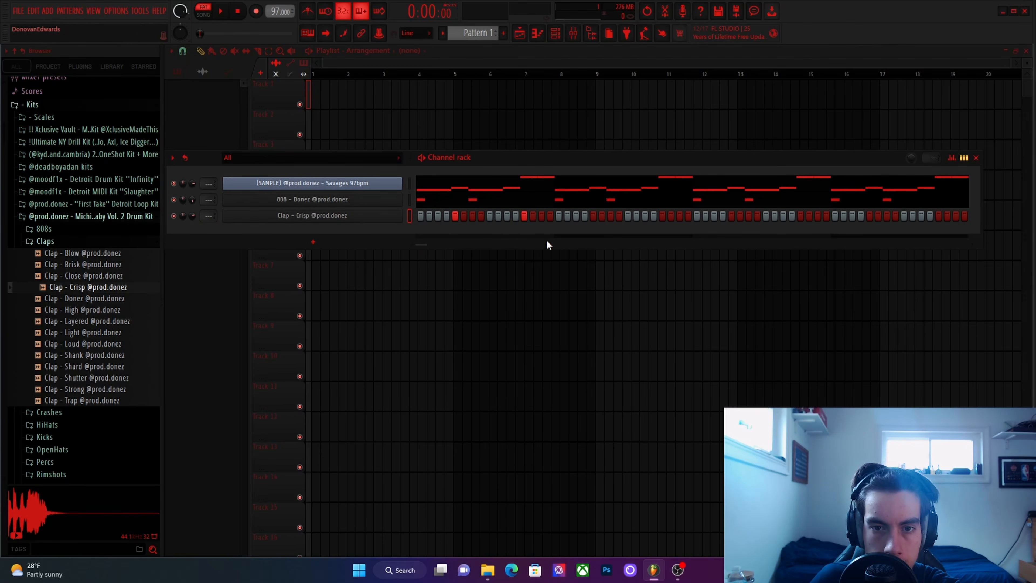
Program claps on steps 5 and 15 of each of the four bars and adjust the clap channel's volume during playback.
{"action": "key", "text": "space"}
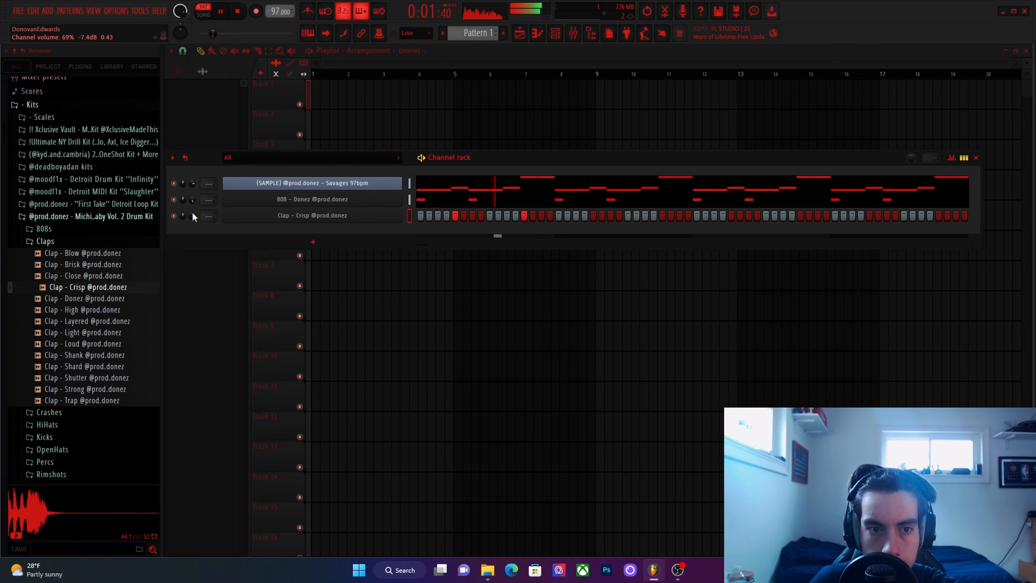
{"action": "left_click_drag", "start_coordinate": [192, 216], "coordinate": [193, 213]}
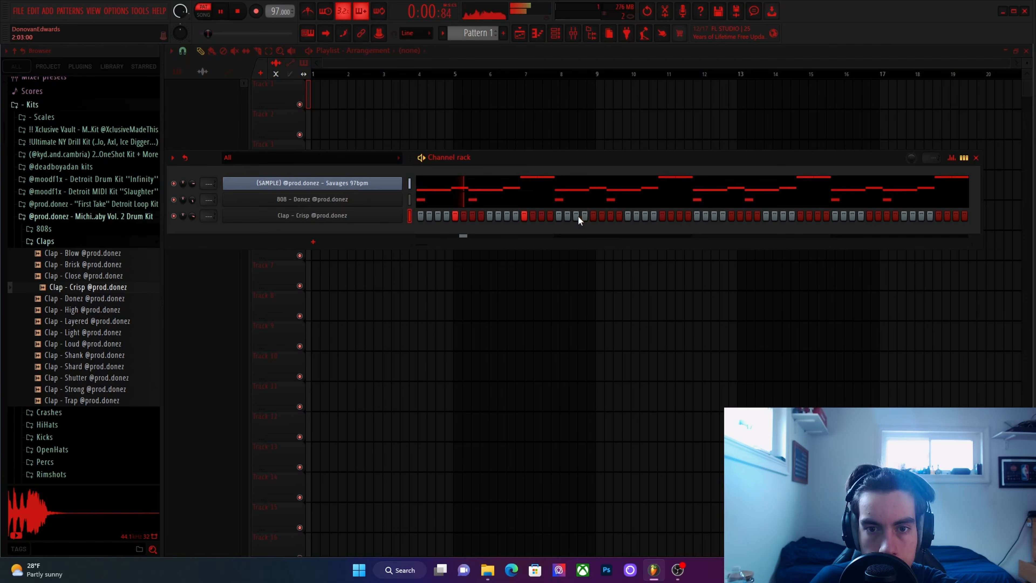
{"action": "key", "text": "space"}
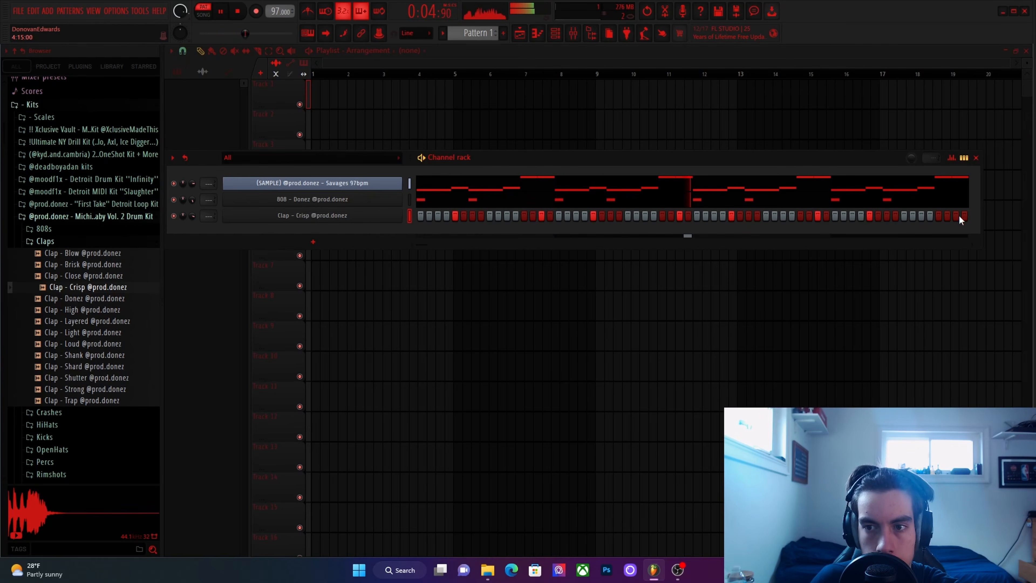
Audition the kit's hi-hats, including Crisp and Light, and add HiHat - Quiet as a new channel below the clap.
{"action": "left_click", "coordinate": [57, 240]}
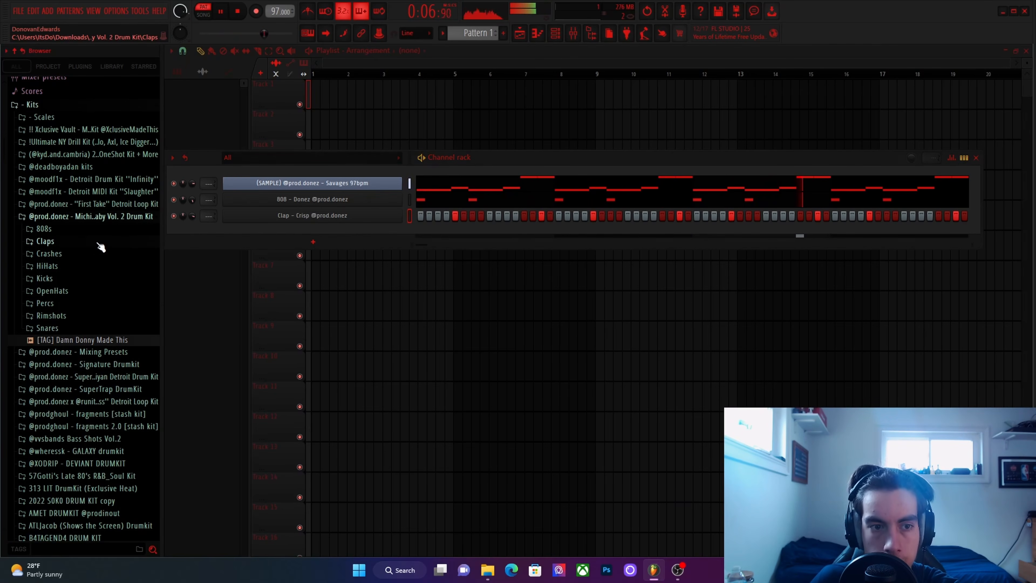
{"action": "left_click", "coordinate": [84, 270]}
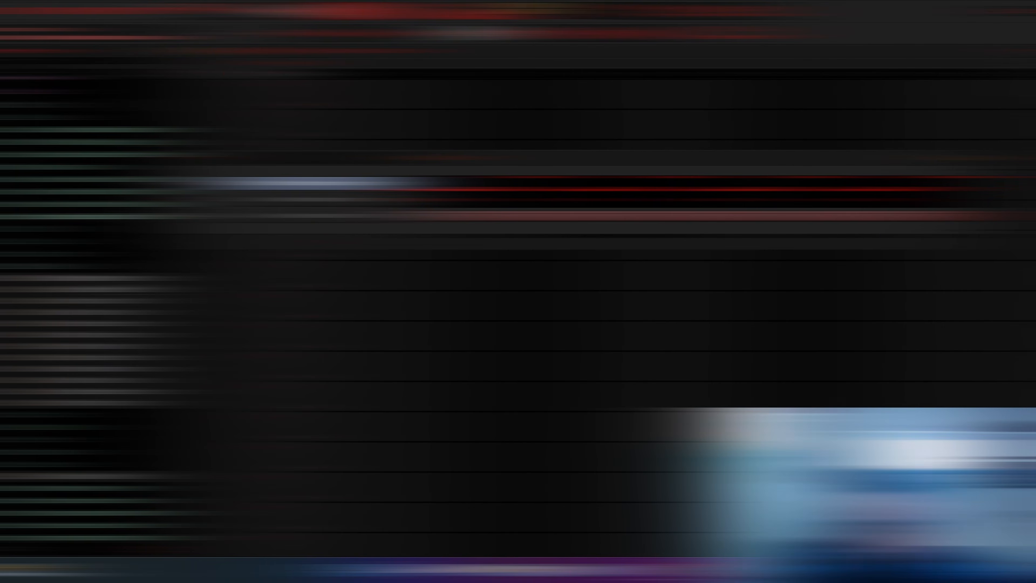
{"action": "left_click", "coordinate": [106, 289]}
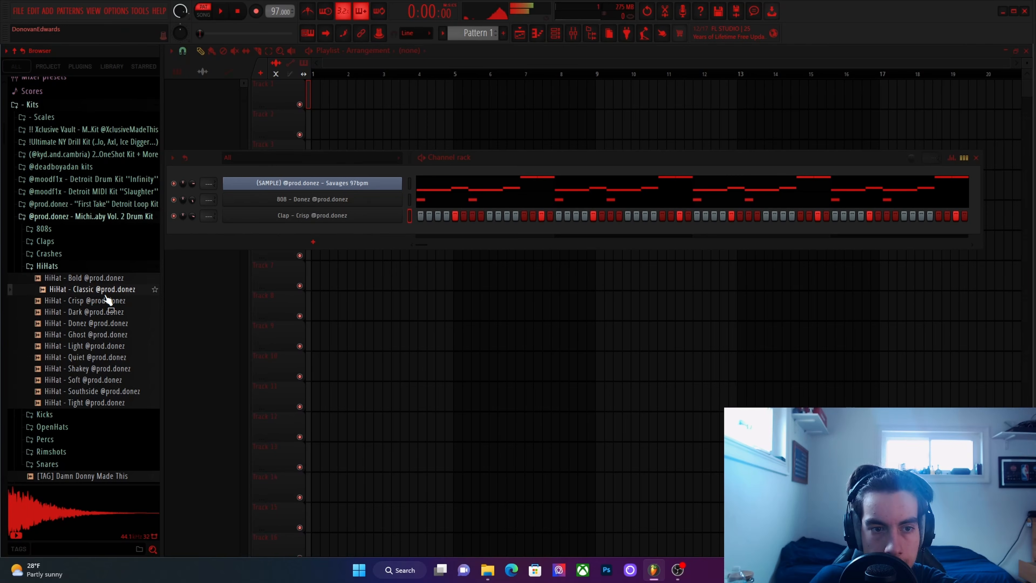
{"action": "left_click", "coordinate": [111, 323]}
{"action": "left_click", "coordinate": [113, 335]}
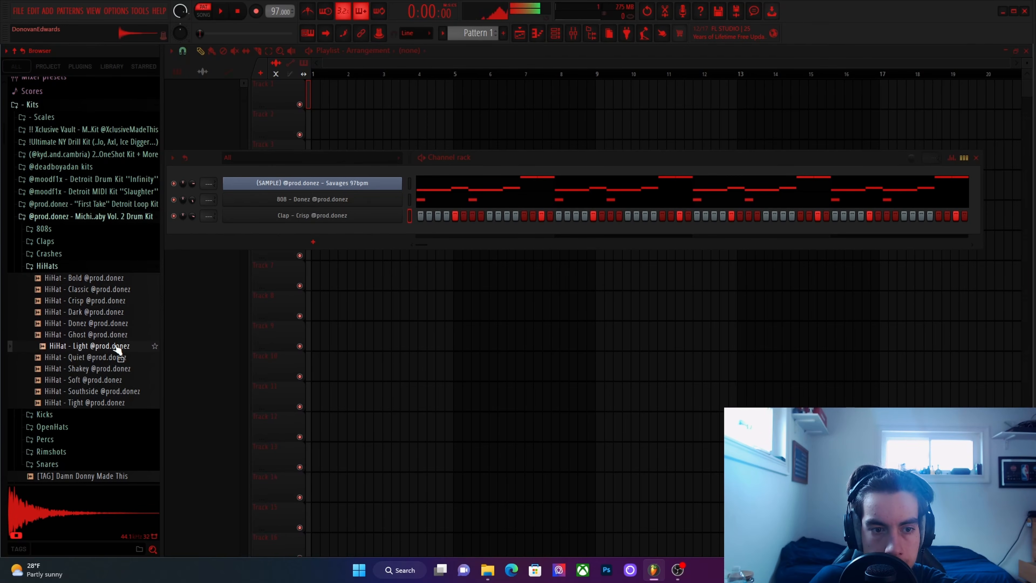
{"action": "left_click", "coordinate": [114, 358]}
{"action": "left_click_drag", "start_coordinate": [114, 357], "coordinate": [332, 240]}
Set the HiHat - Quiet channel to cut itself and adjust its volume.
{"action": "right_click", "coordinate": [332, 234]}
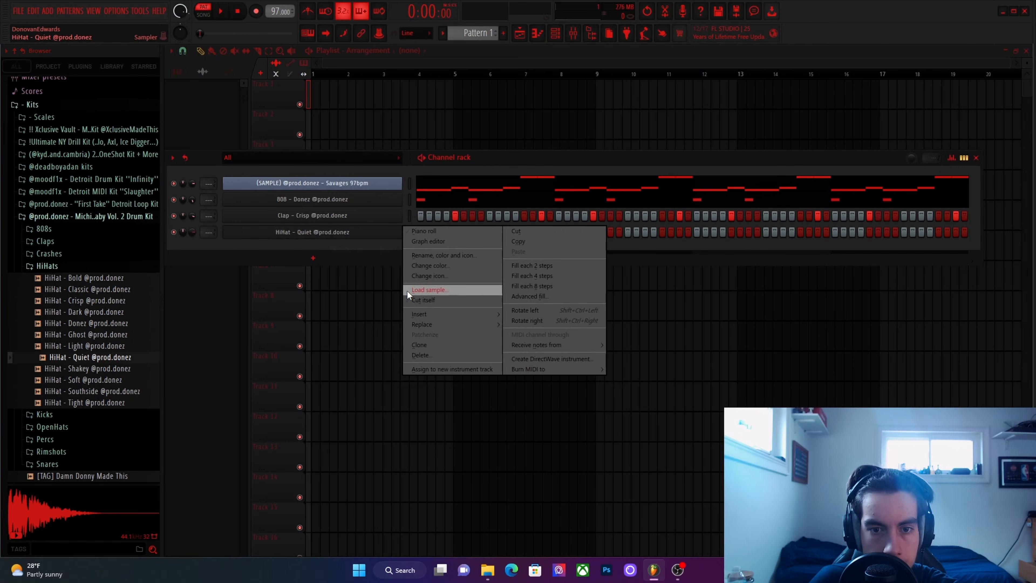
{"action": "left_click", "coordinate": [411, 300]}
{"action": "left_click_drag", "start_coordinate": [192, 231], "coordinate": [192, 233]}
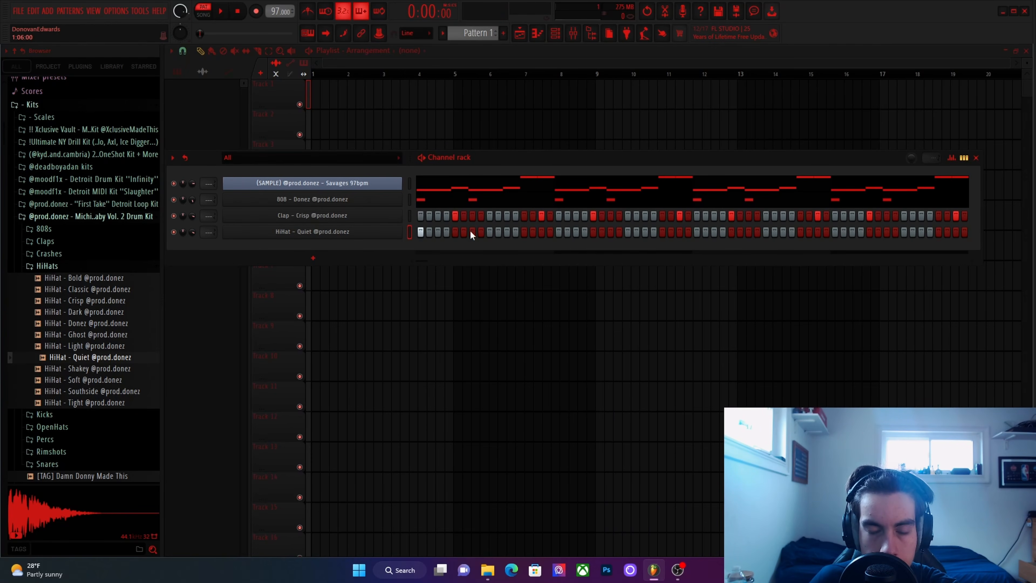
Program the first half of the bar 1 hi-hat pattern with hits on steps 1, 2, 4, 7 and 8.
{"action": "left_click", "coordinate": [448, 232]}
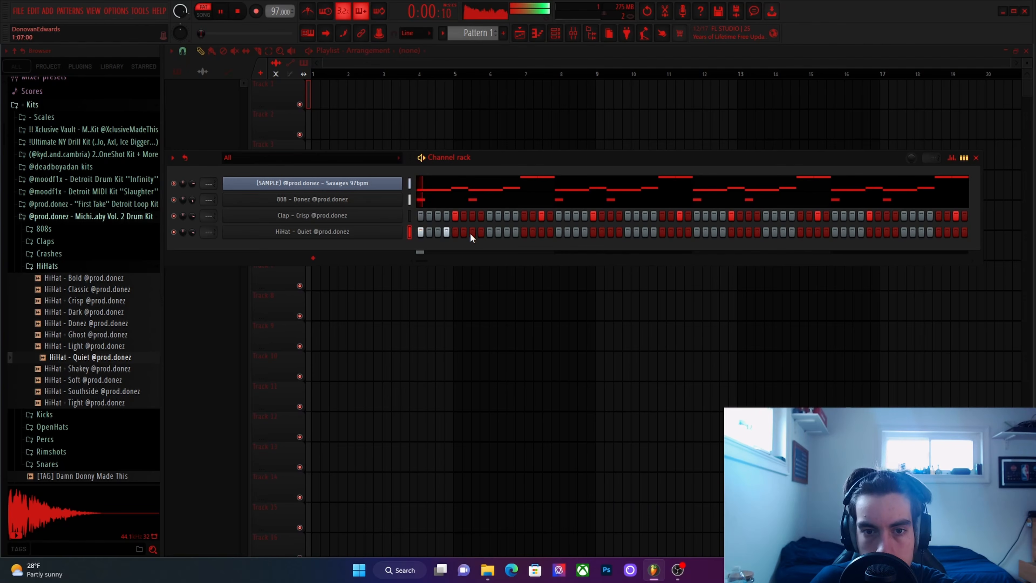
{"action": "left_click", "coordinate": [470, 232]}
{"action": "left_click", "coordinate": [429, 232]}
{"action": "key", "text": "space"}
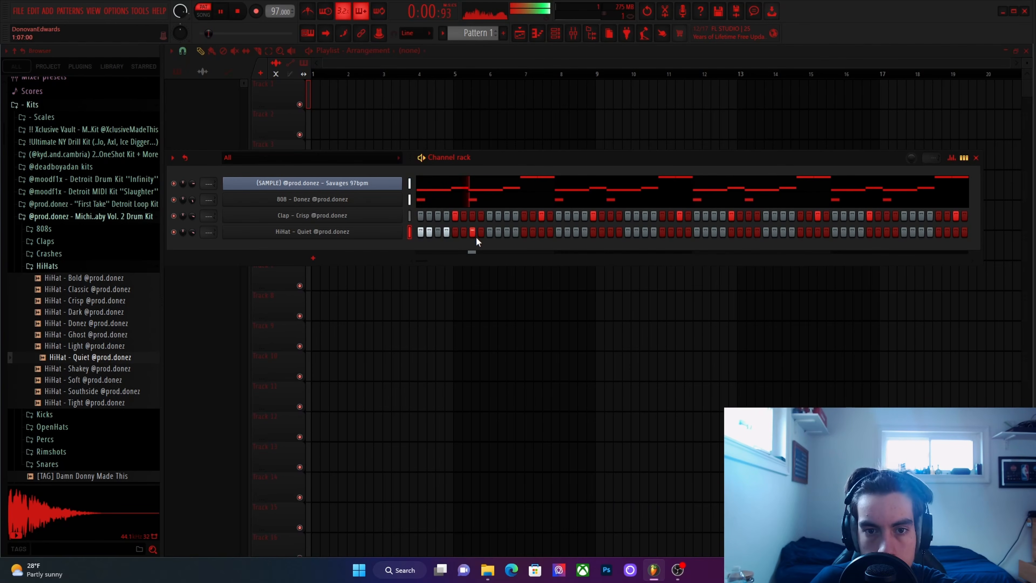
{"action": "left_click", "coordinate": [465, 232]}
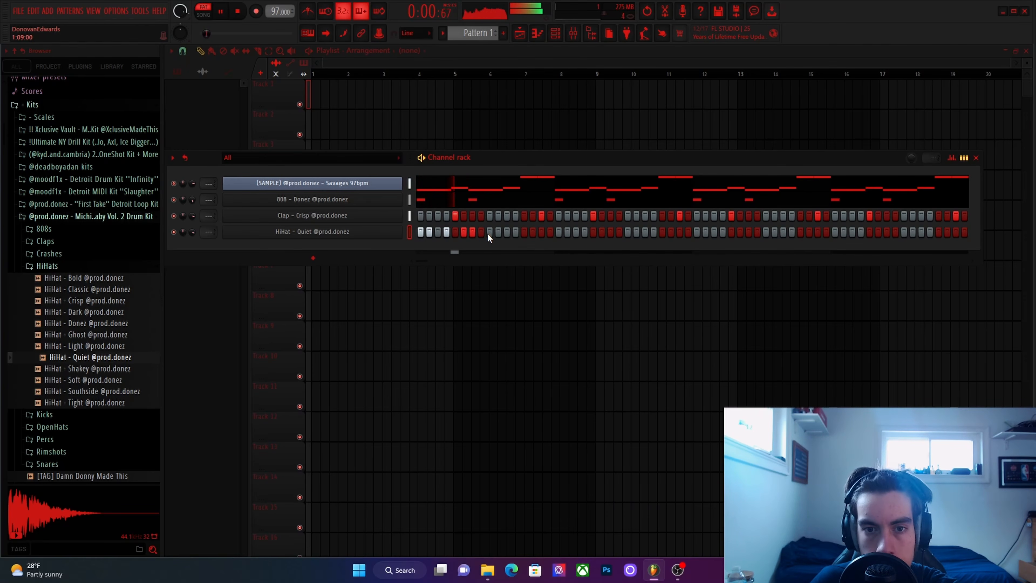
{"action": "left_click", "coordinate": [464, 231]}
{"action": "left_click", "coordinate": [480, 232]}
{"action": "key", "text": "space"}
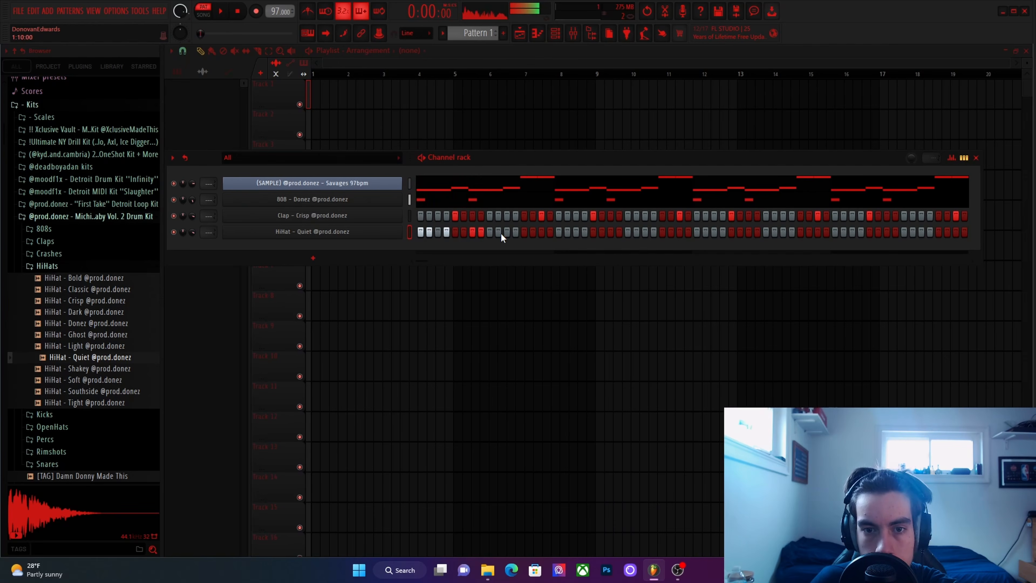
Complete the bar 1 hi-hat pattern with hits on steps 10, 11 and 14, checking it in playback.
{"action": "left_click", "coordinate": [498, 232]}
{"action": "key", "text": "space"}
{"action": "left_click", "coordinate": [507, 232]}
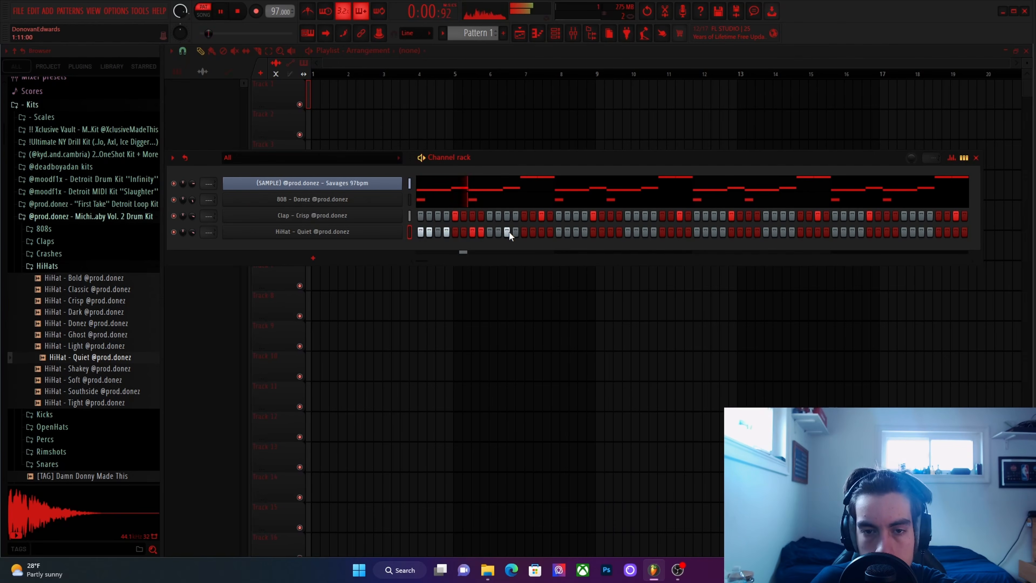
{"action": "left_click", "coordinate": [533, 232]}
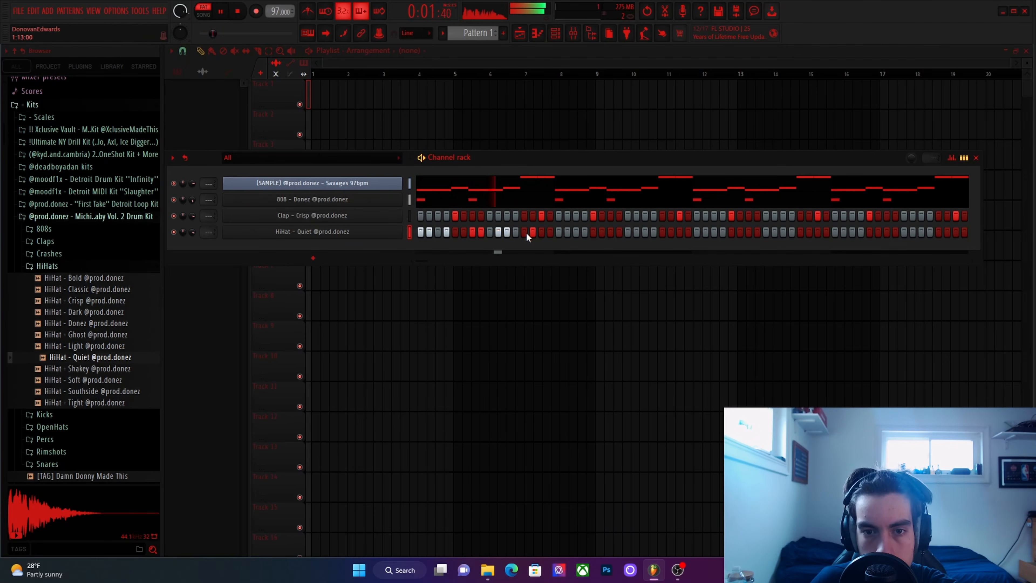
Open the HiHat - Quiet pattern in the piano roll and raise all its notes one octave to C6.
{"action": "right_click", "coordinate": [348, 231]}
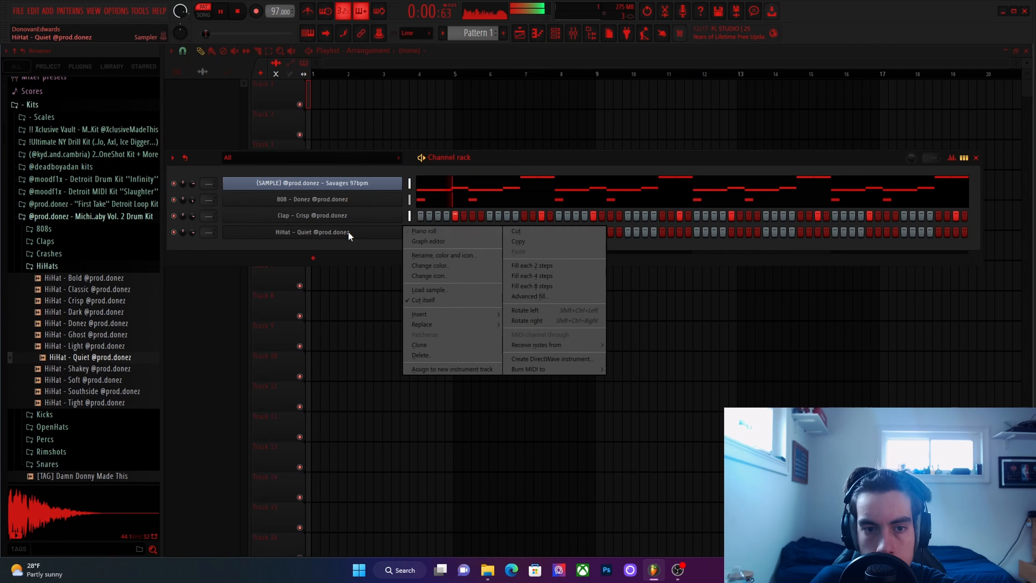
{"action": "left_click", "coordinate": [422, 231]}
{"action": "key", "text": "space"}
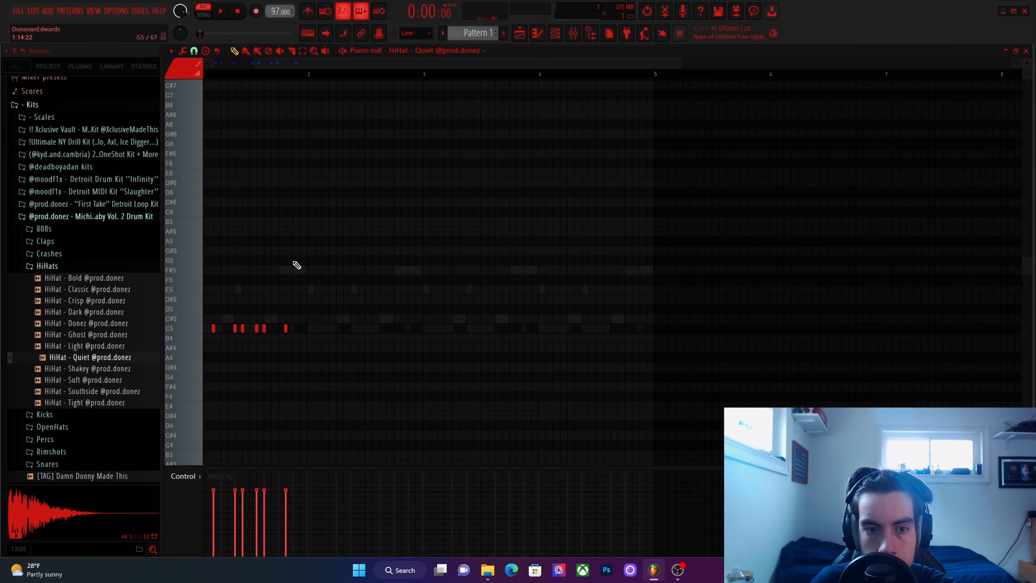
{"action": "scroll", "coordinate": [293, 262], "scroll_direction": "up", "scroll_amount": 3}
{"action": "left_click_drag", "start_coordinate": [293, 262], "coordinate": [656, 247]}
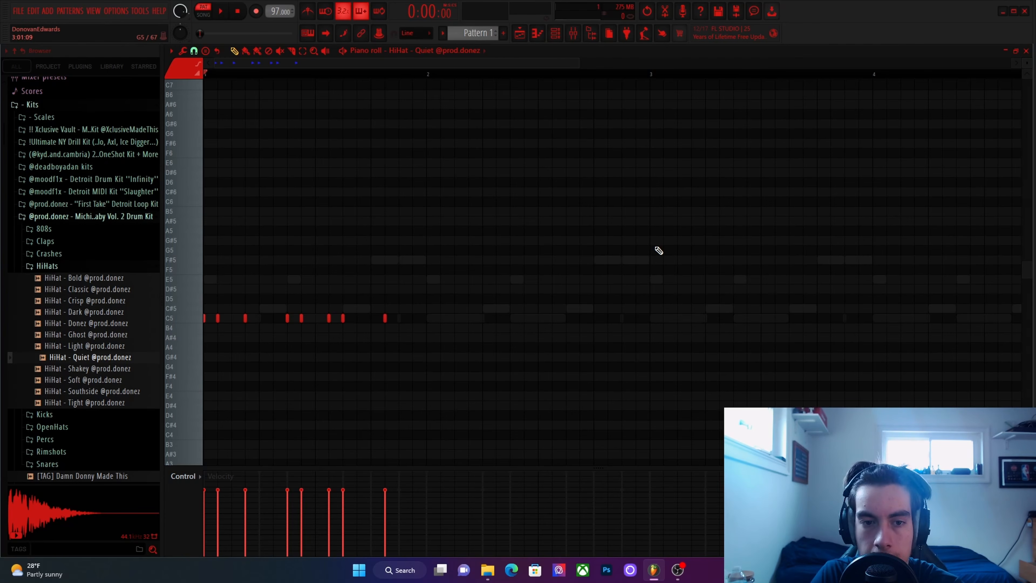
{"action": "key", "text": "ctrl+Up"}
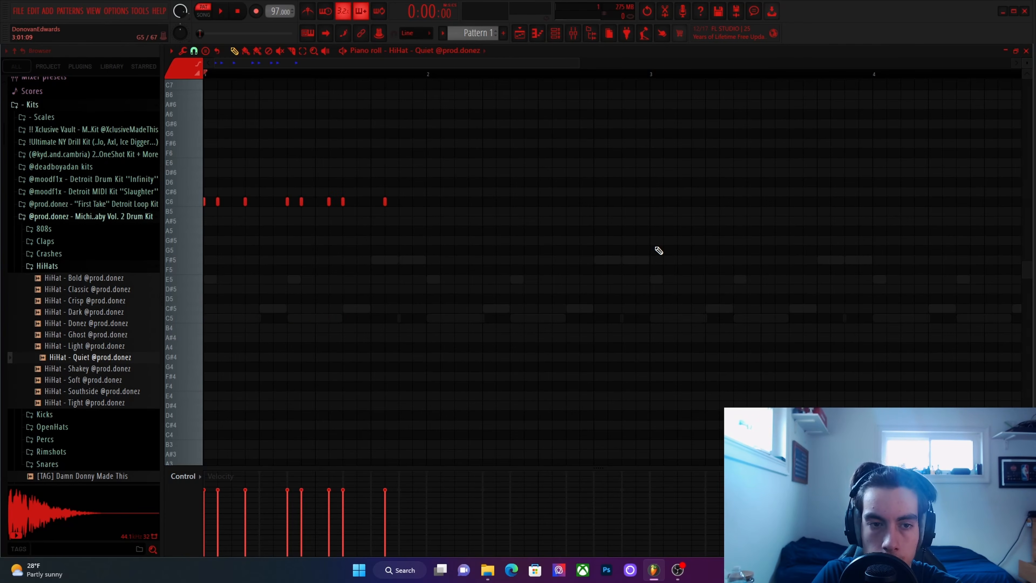
{"action": "key", "text": "ctrl+Down"}
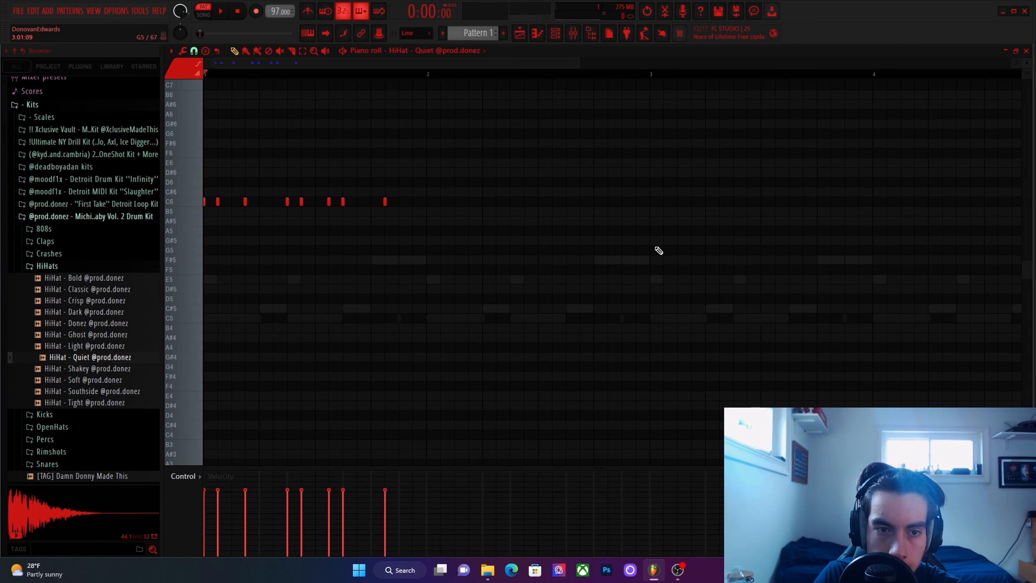
Lower the hi-hat notes by semitones from C6 to A5, comparing the pitch with G5 during playback.
{"action": "key", "text": "shift+Down"}
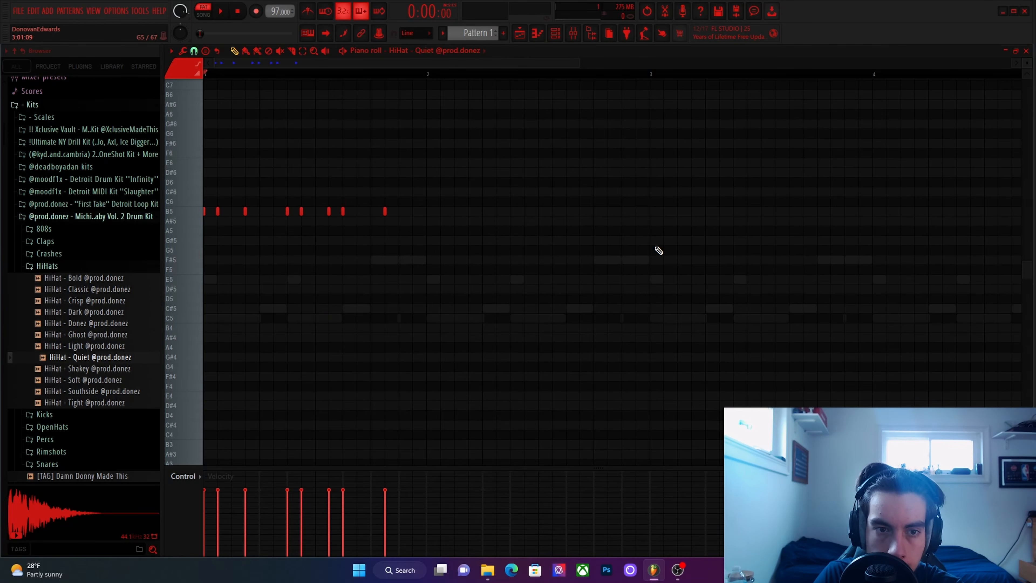
{"action": "key", "text": "shift+Up"}
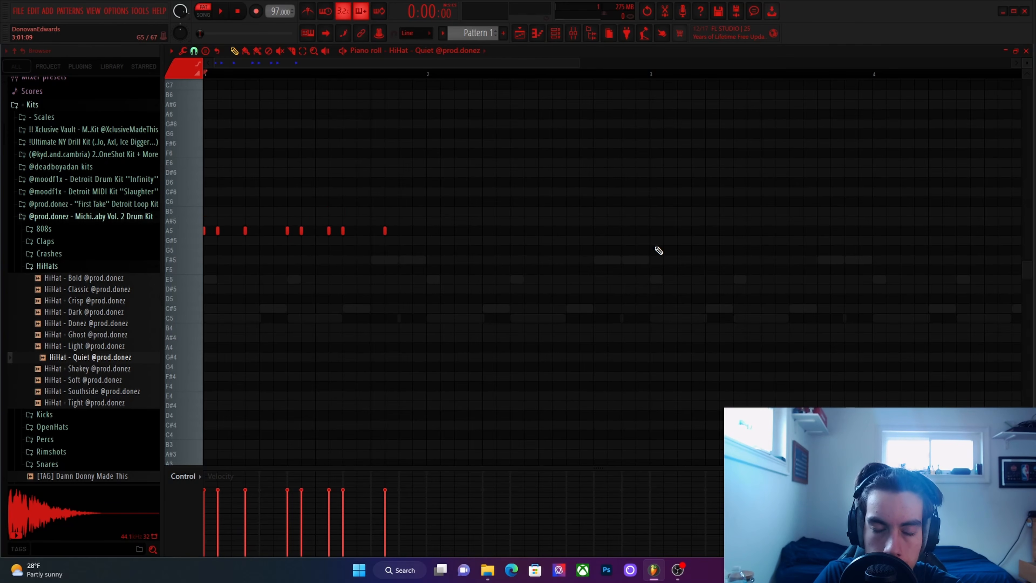
{"action": "key", "text": "space"}
{"action": "key", "text": "shift+Down"}
{"action": "key", "text": "shift+Down"}
{"action": "key", "text": "shift+Down"}
{"action": "key", "text": "shift+Down"}
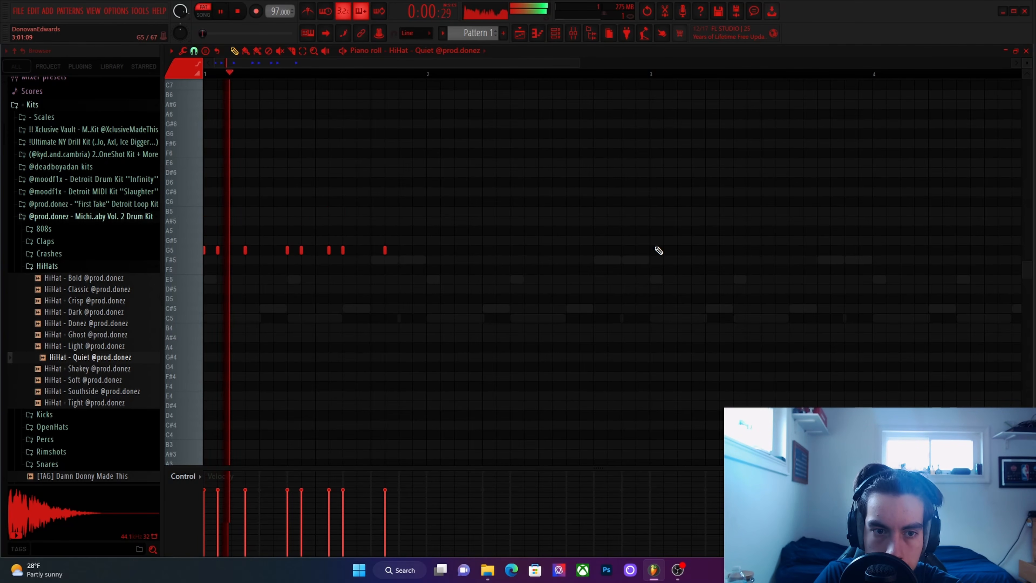
{"action": "key", "text": "shift+Up"}
{"action": "key", "text": "shift+Up"}
{"action": "key", "text": "shift+Up"}
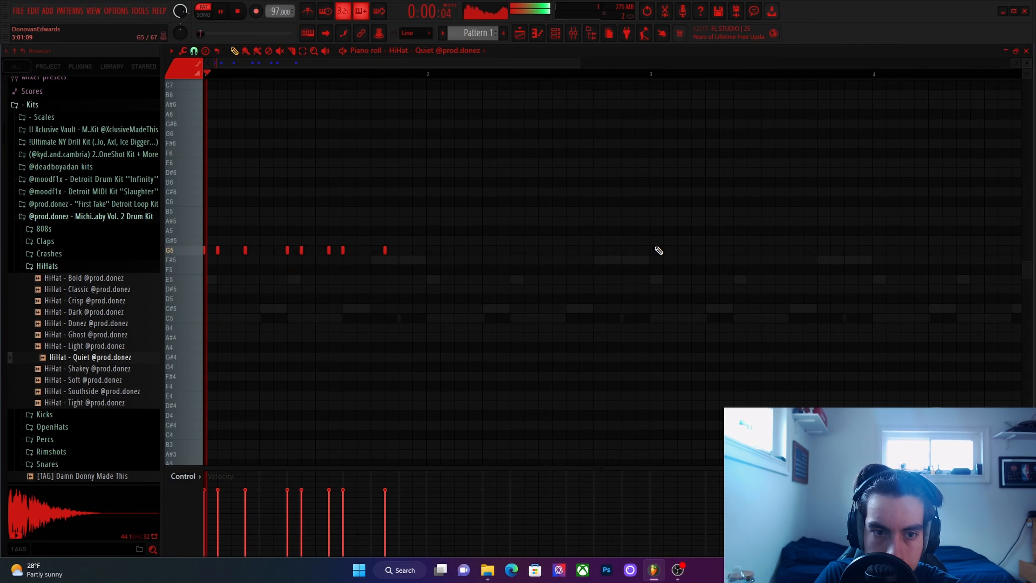
{"action": "key", "text": "shift+Up"}
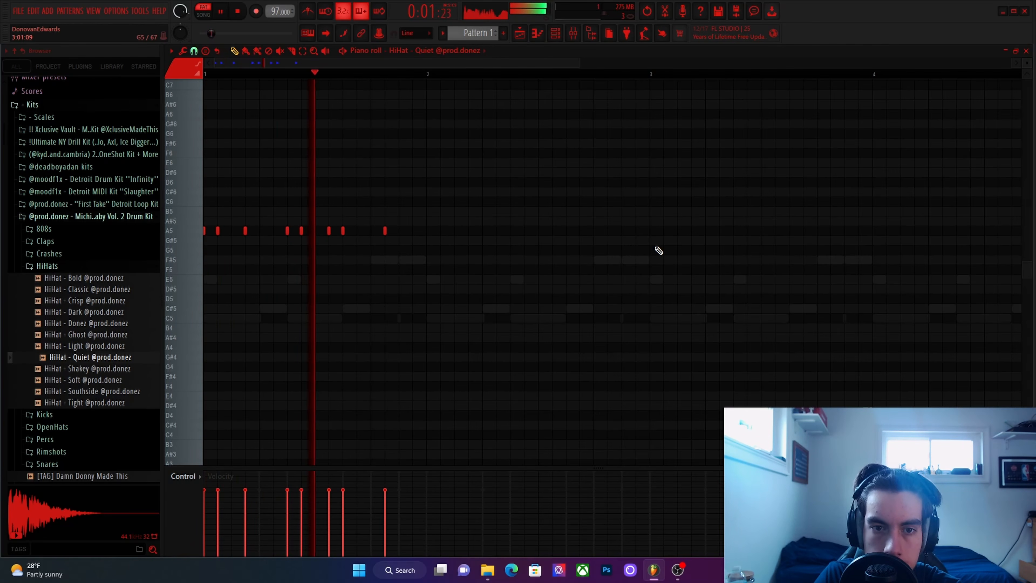
Duplicate the bar 1 HiHat - Quiet pattern across bars 2 to 4, check it in playback and close the piano roll.
{"action": "key", "text": "space"}
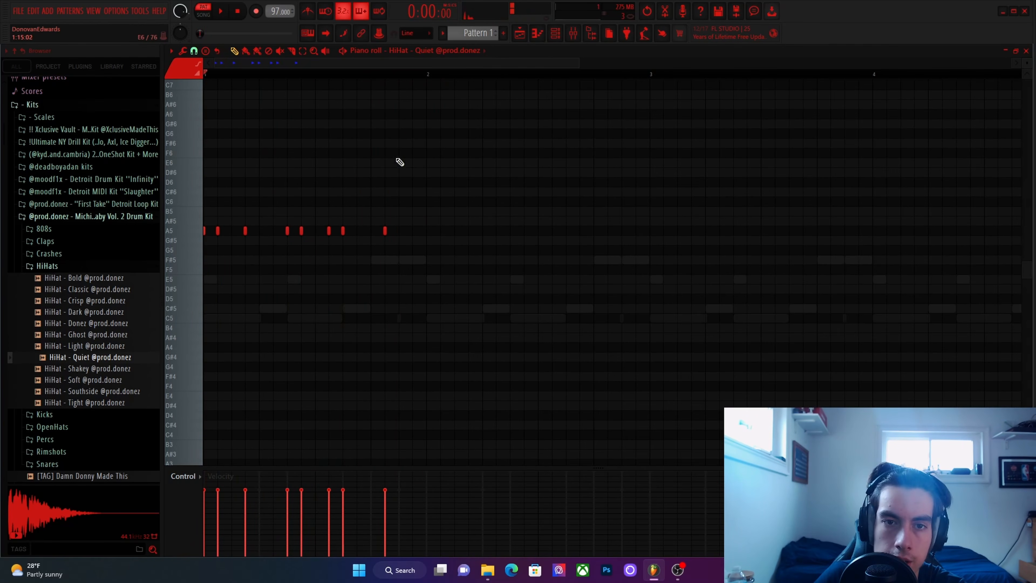
{"action": "left_click_drag", "start_coordinate": [428, 76], "coordinate": [168, 84]}
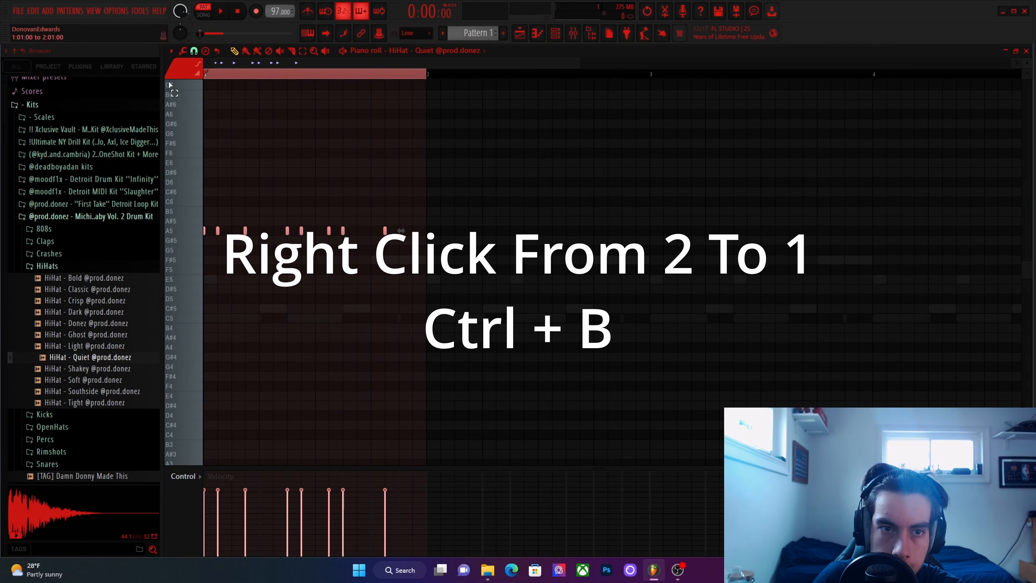
{"action": "key", "text": "ctrl+b"}
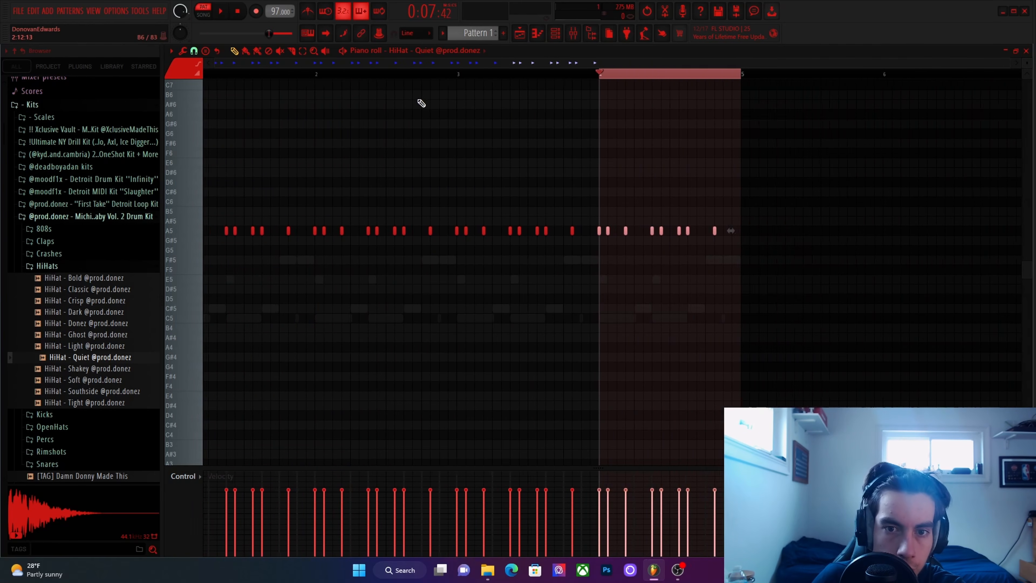
{"action": "key", "text": "ctrl+d"}
{"action": "left_click", "coordinate": [512, 75]}
{"action": "key", "text": "space"}
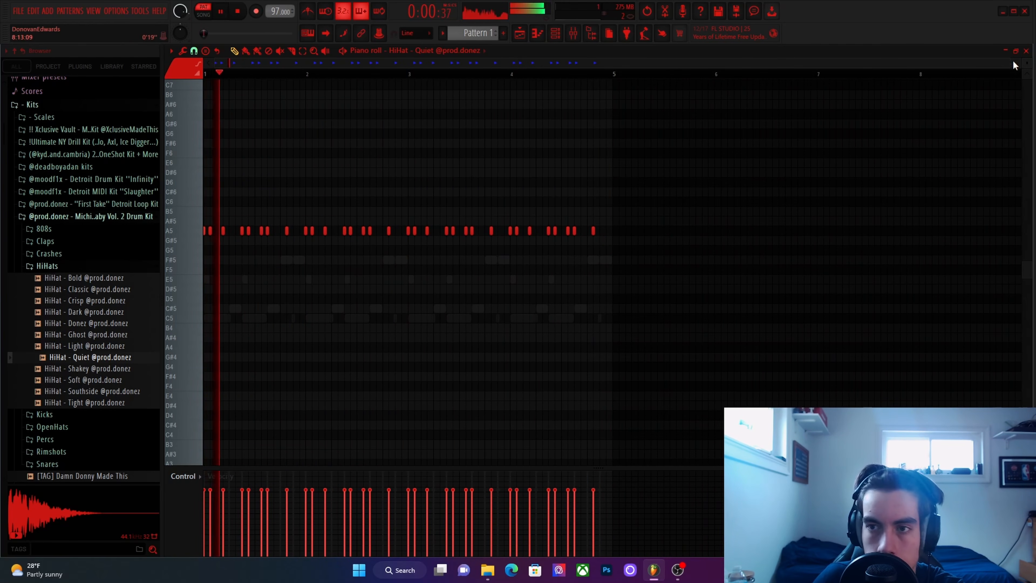
{"action": "left_click", "coordinate": [1026, 51]}
Audition the OpenHats samples, add OpenHat - Donez as a channel set to cut itself, and replace its sound with OpenHat - Juice.
{"action": "left_click", "coordinate": [98, 266]}
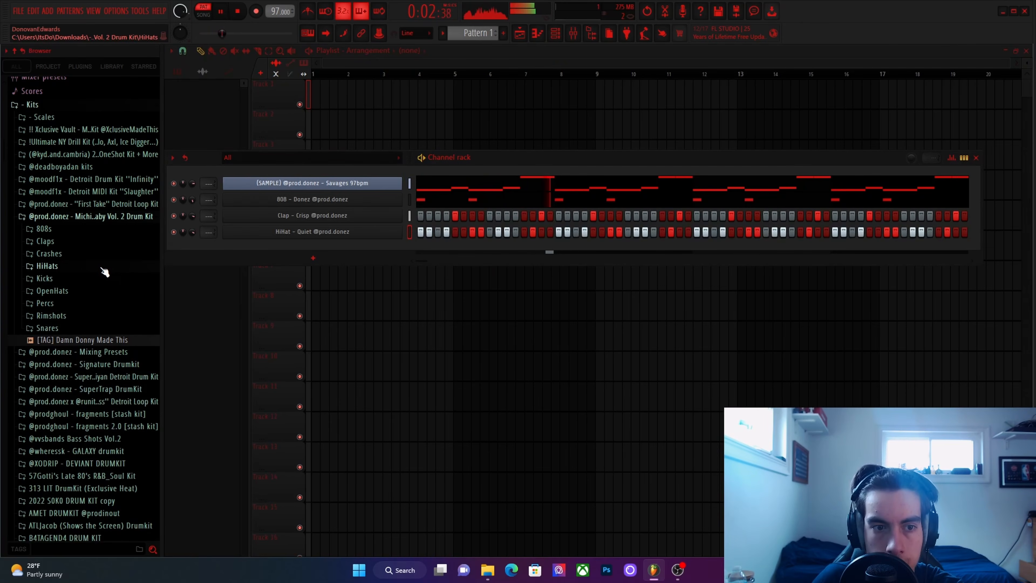
{"action": "left_click", "coordinate": [53, 291]}
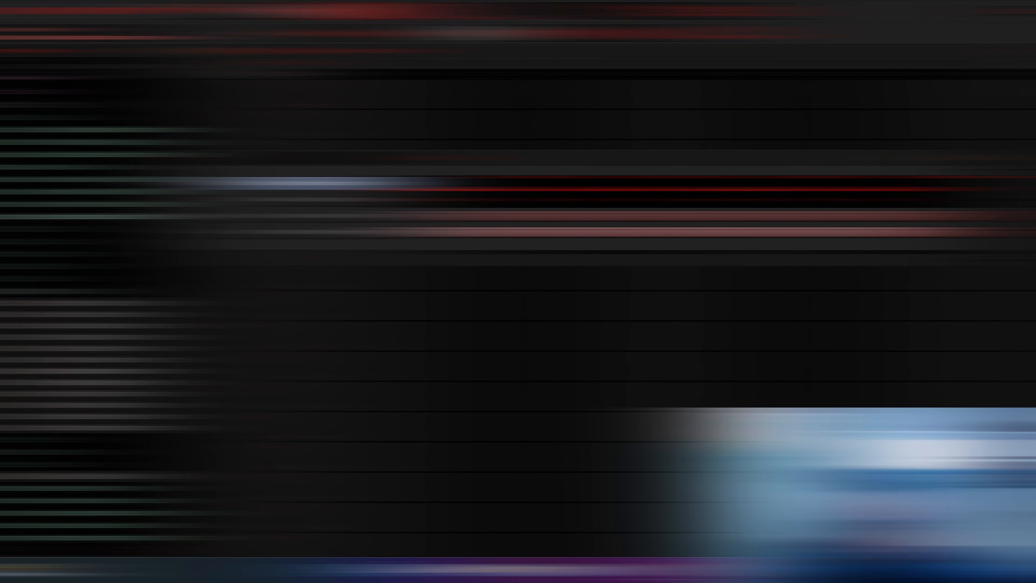
{"action": "left_click", "coordinate": [93, 371]}
{"action": "left_click", "coordinate": [101, 360]}
{"action": "left_click", "coordinate": [102, 382]}
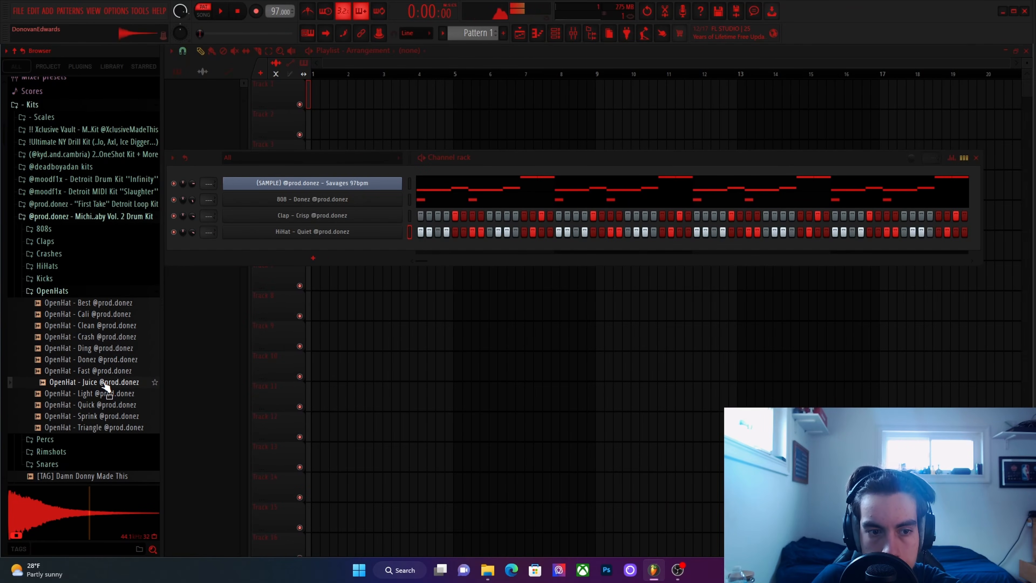
{"action": "left_click", "coordinate": [98, 359]}
{"action": "left_click_drag", "start_coordinate": [99, 360], "coordinate": [334, 258]}
{"action": "right_click", "coordinate": [347, 248]}
{"action": "left_click", "coordinate": [416, 314]}
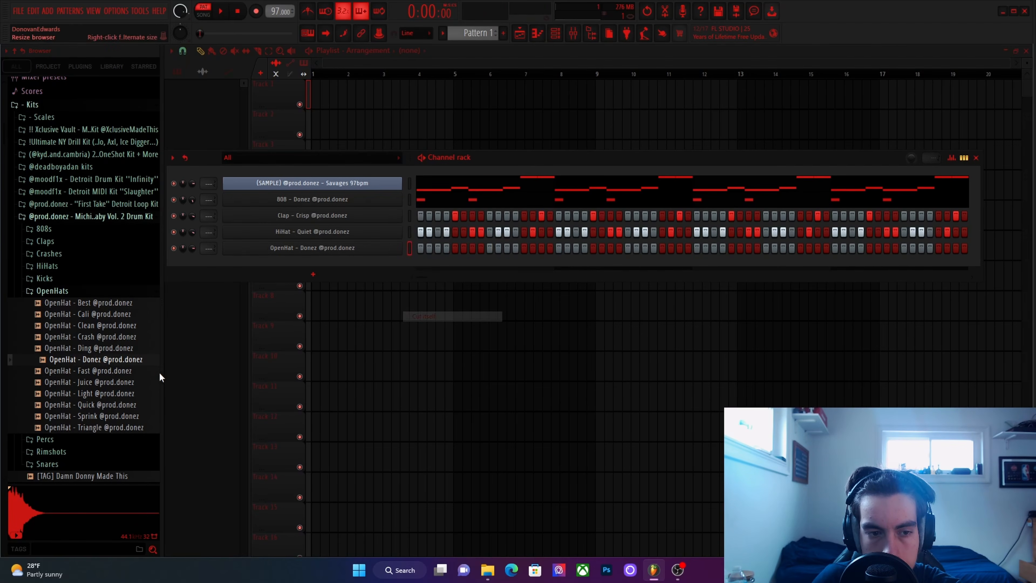
{"action": "left_click_drag", "start_coordinate": [102, 382], "coordinate": [312, 248]}
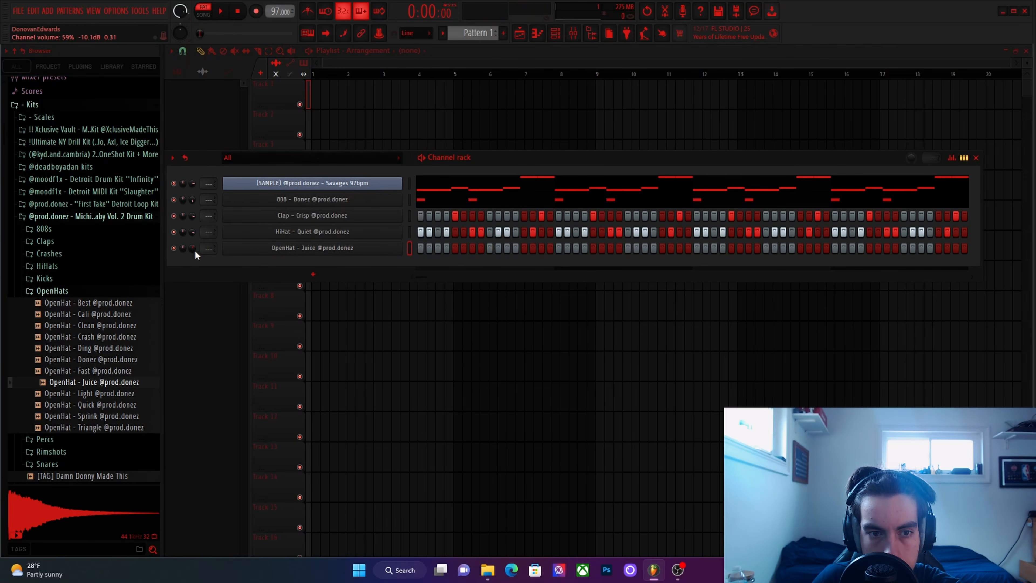
Program OpenHat - Juice hits on steps 1 and 7 of all four bars during playback.
{"action": "left_click", "coordinate": [420, 248]}
{"action": "key", "text": "space"}
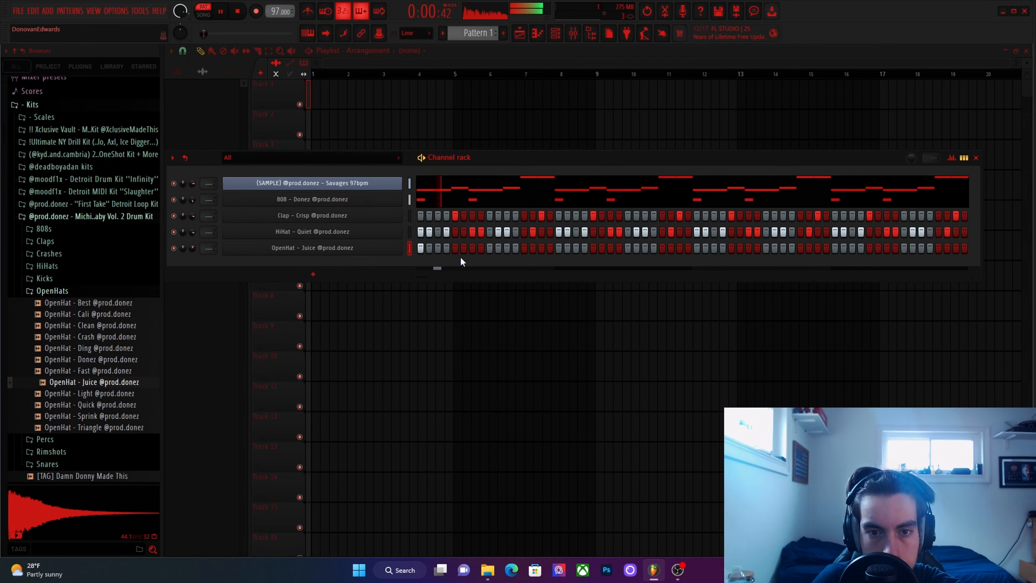
{"action": "left_click", "coordinate": [473, 248]}
{"action": "left_click", "coordinate": [558, 248]}
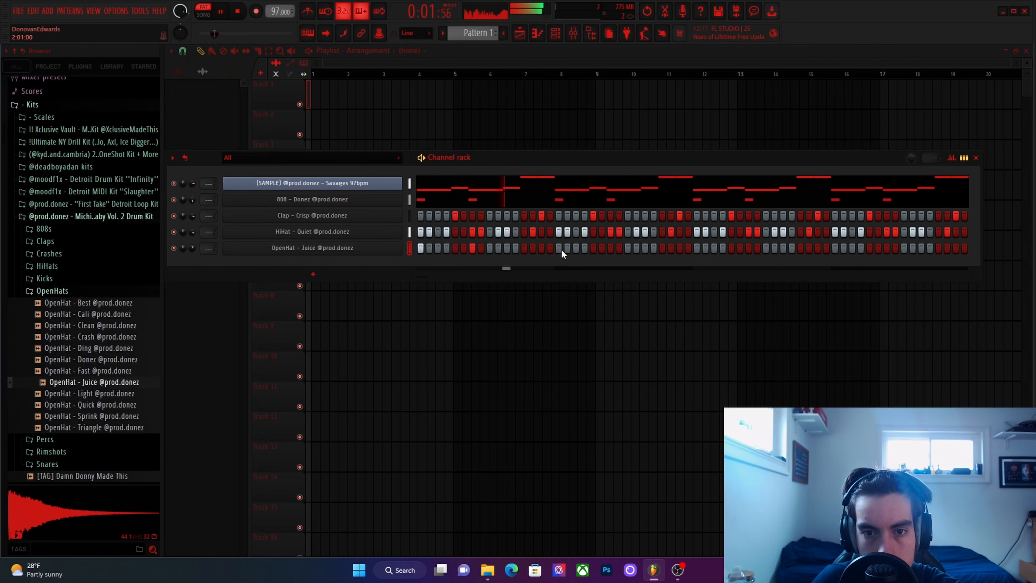
{"action": "left_click", "coordinate": [610, 248]}
{"action": "left_click", "coordinate": [696, 248]}
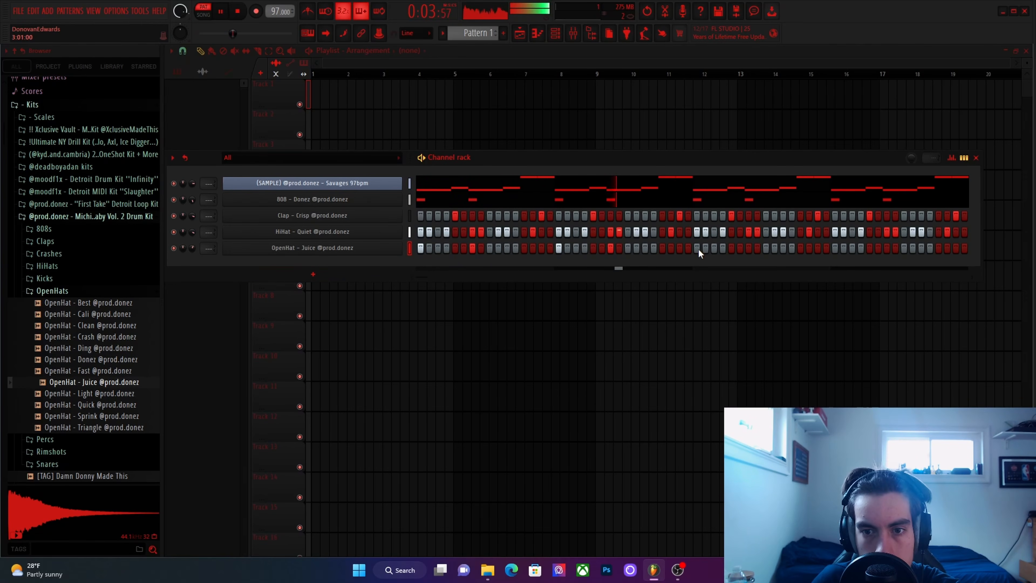
{"action": "left_click", "coordinate": [757, 247]}
{"action": "left_click", "coordinate": [749, 248]}
{"action": "left_click", "coordinate": [835, 248]}
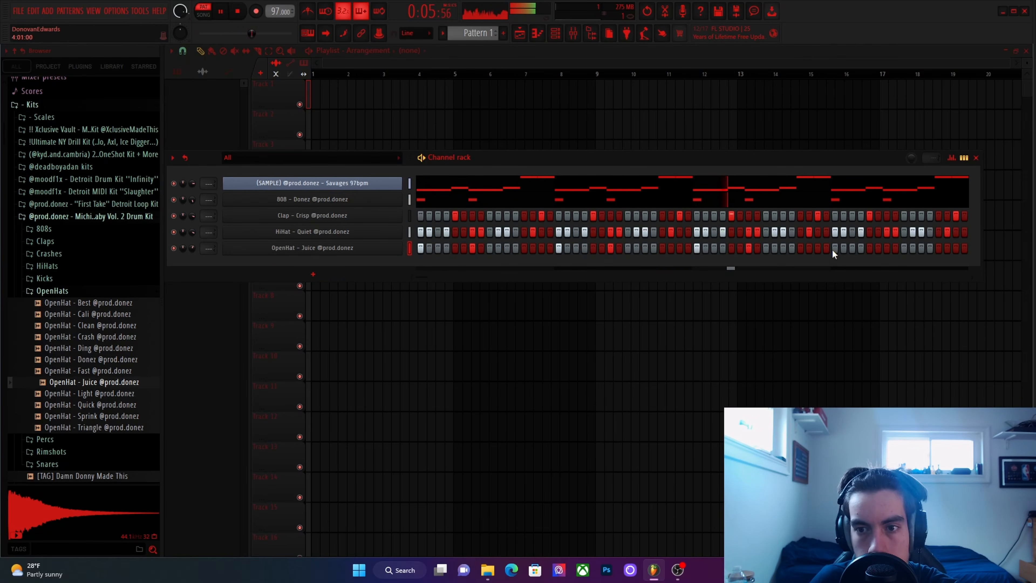
{"action": "left_click", "coordinate": [887, 248]}
{"action": "left_click", "coordinate": [887, 247]}
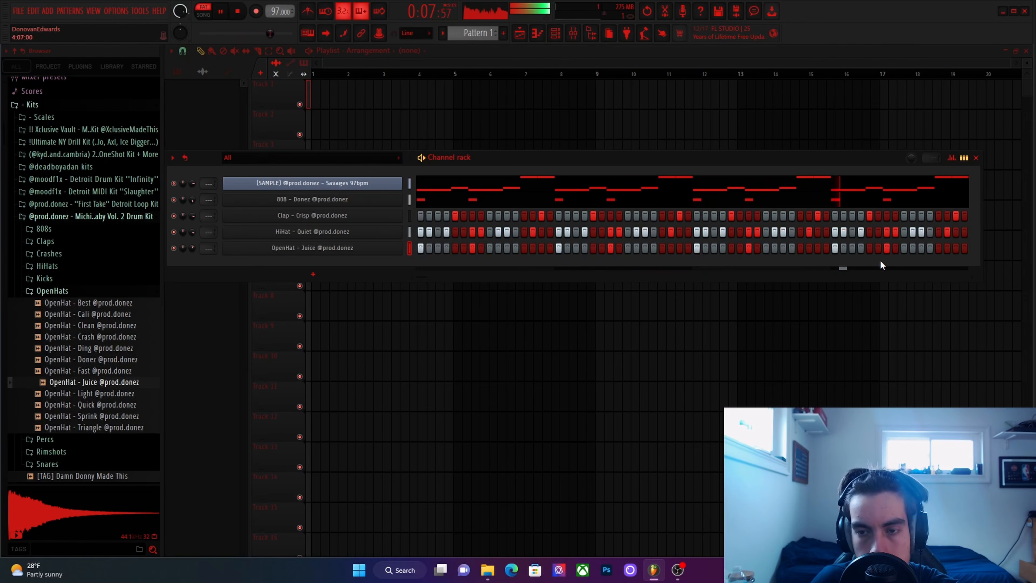
Audition the chant percussion samples and add Chant - High Zay as a new channel set to cut itself.
{"action": "left_click", "coordinate": [52, 291]}
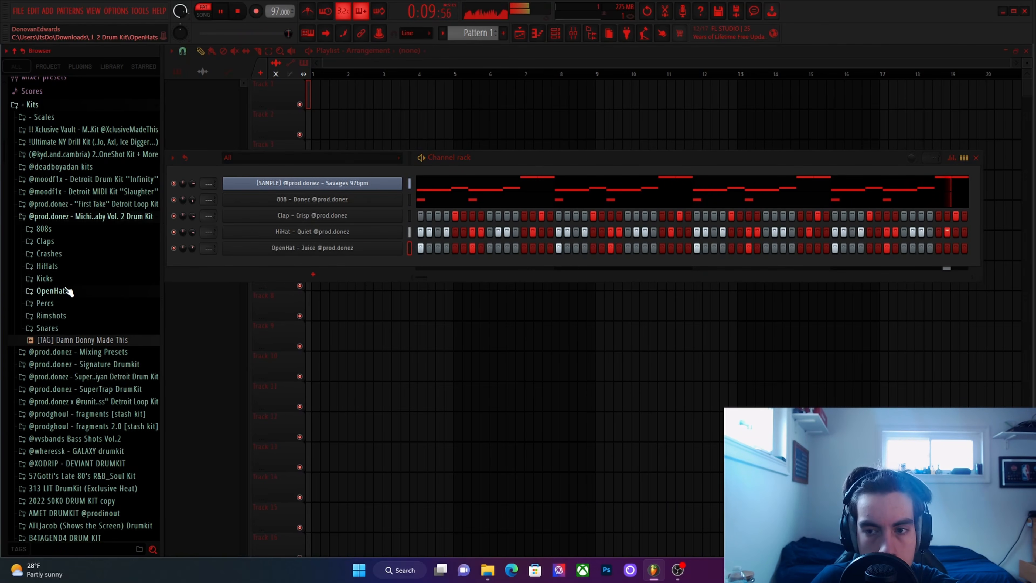
{"action": "key", "text": "space"}
{"action": "left_click", "coordinate": [55, 305]}
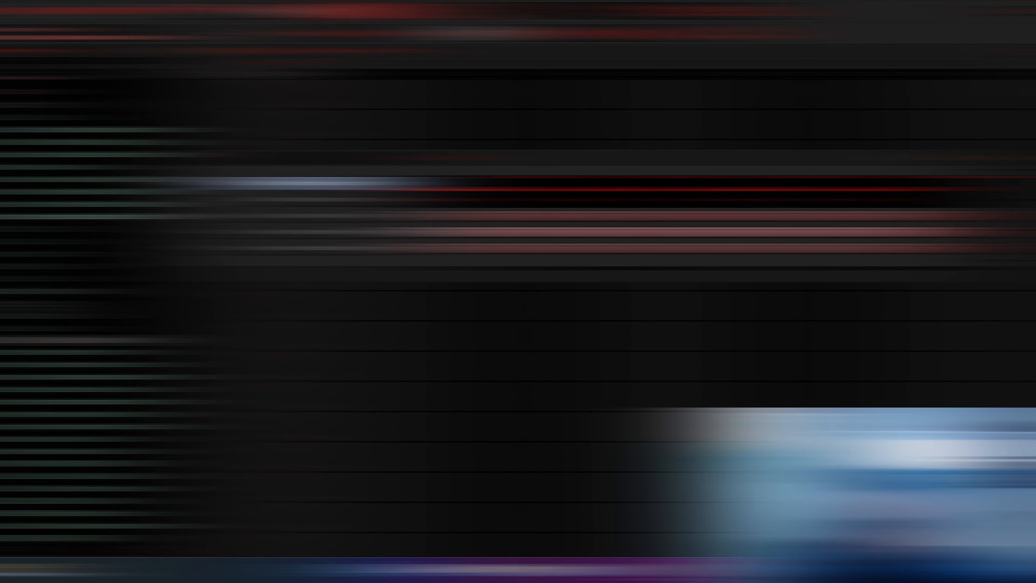
{"action": "left_click", "coordinate": [65, 341]}
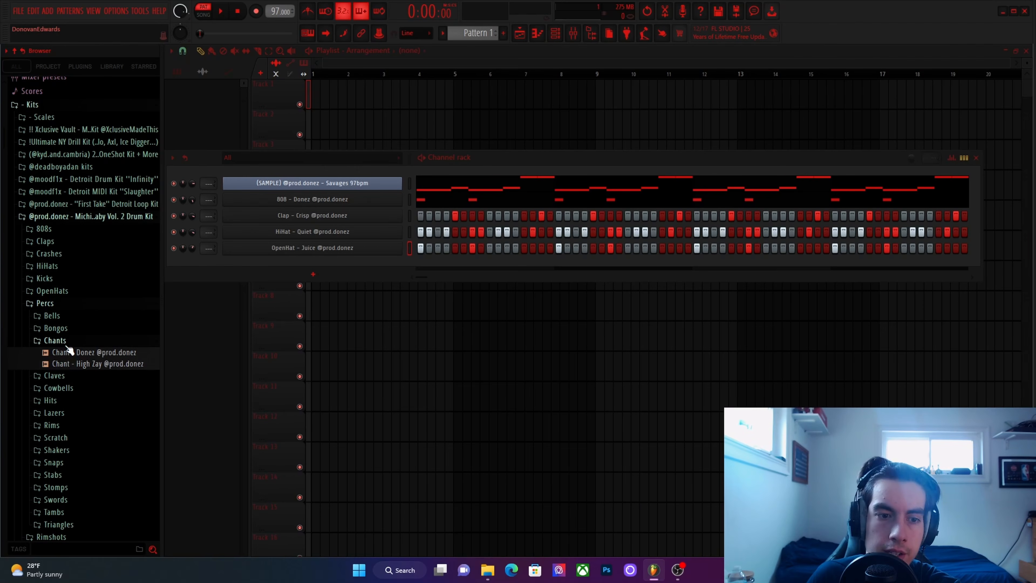
{"action": "left_click", "coordinate": [66, 355]}
{"action": "left_click", "coordinate": [78, 364]}
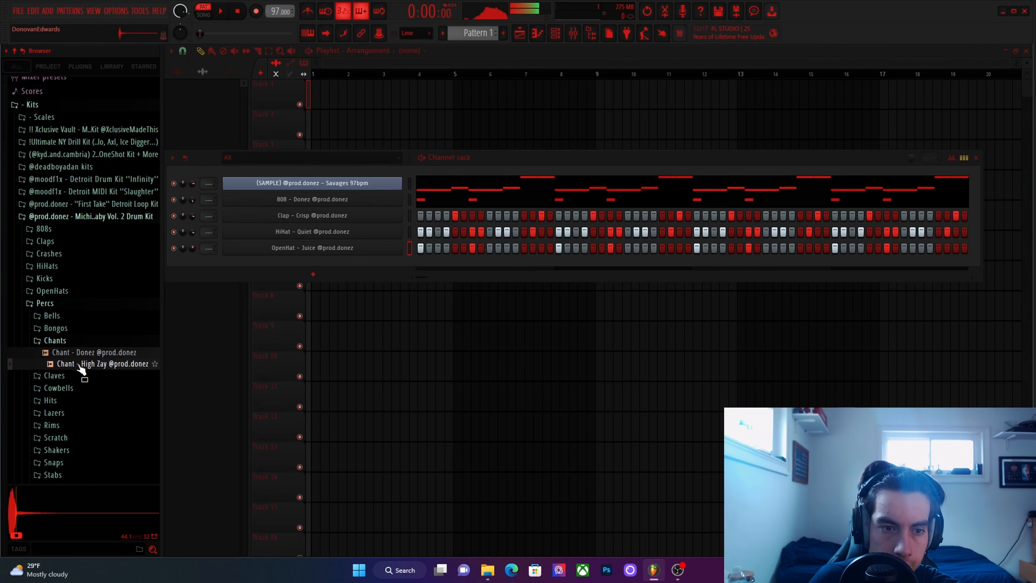
{"action": "left_click_drag", "start_coordinate": [78, 366], "coordinate": [394, 264]}
{"action": "right_click", "coordinate": [400, 262]}
{"action": "left_click", "coordinate": [428, 331]}
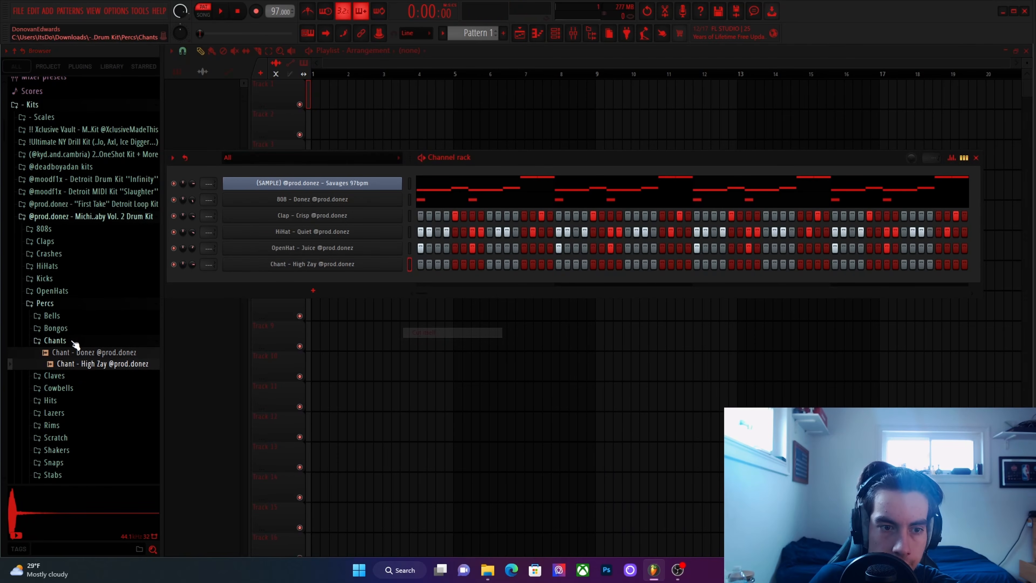
{"action": "left_click", "coordinate": [73, 342]}
Place a Chant - High Zay hit on step 9 of all four bars and lower the channel's volume.
{"action": "left_click", "coordinate": [490, 265]}
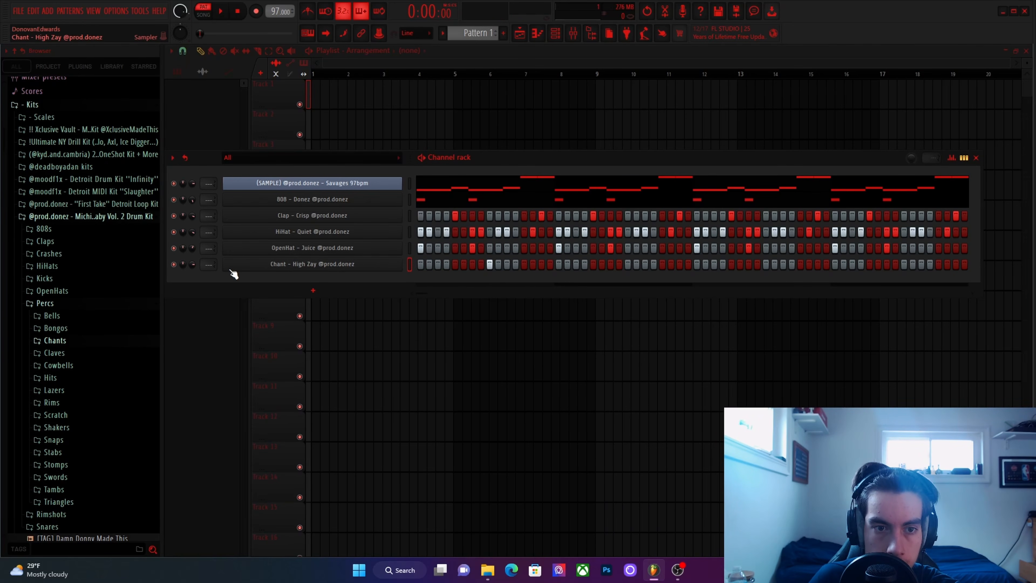
{"action": "left_click_drag", "start_coordinate": [192, 264], "coordinate": [192, 267]}
{"action": "key", "text": "space"}
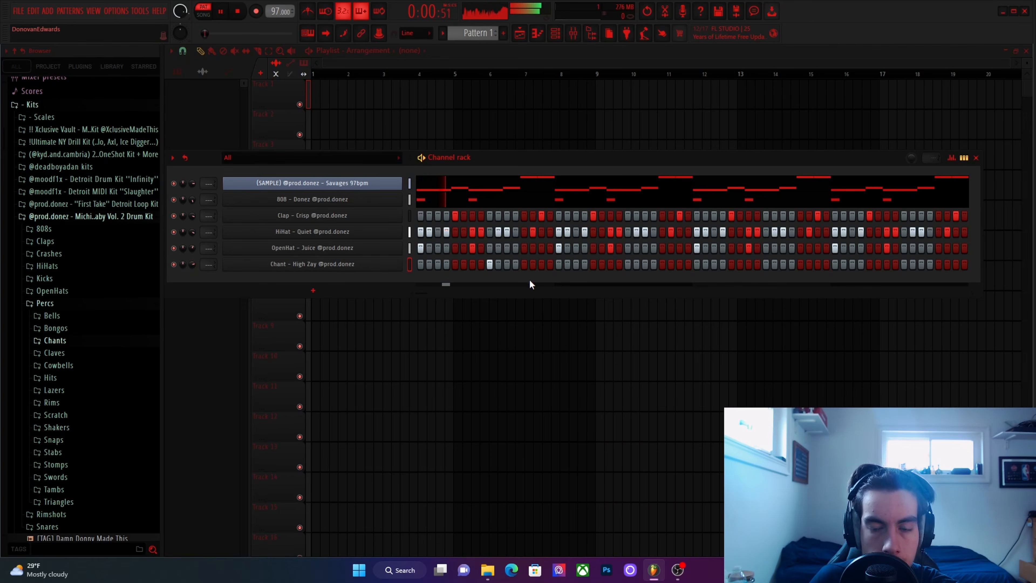
{"action": "left_click", "coordinate": [628, 264]}
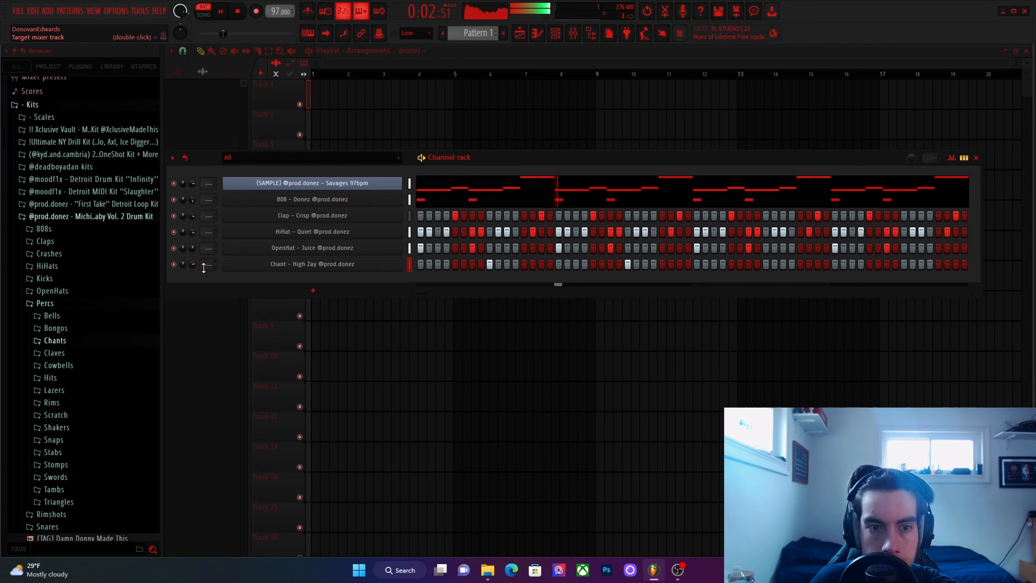
{"action": "left_click", "coordinate": [766, 264]}
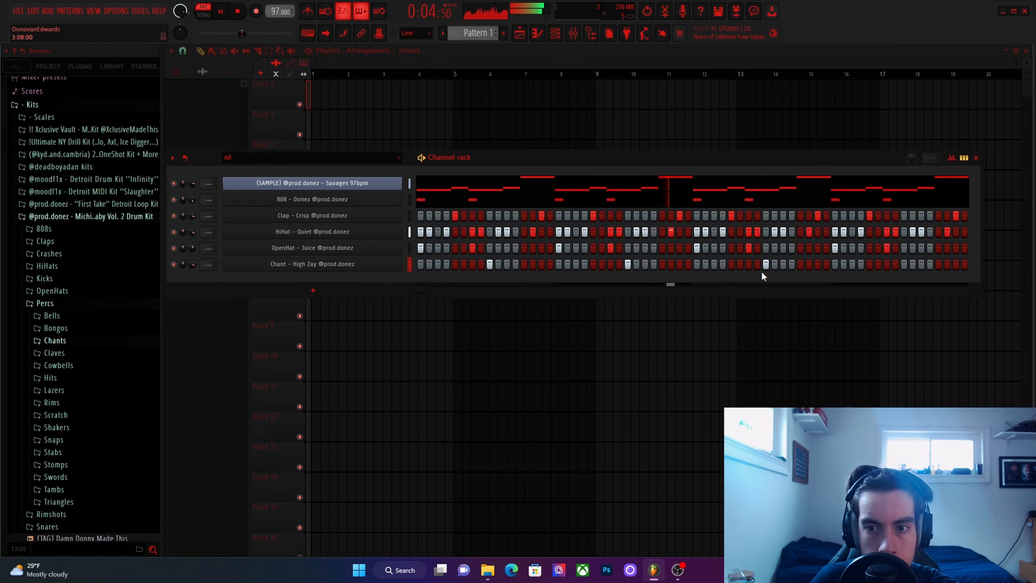
{"action": "left_click", "coordinate": [905, 264]}
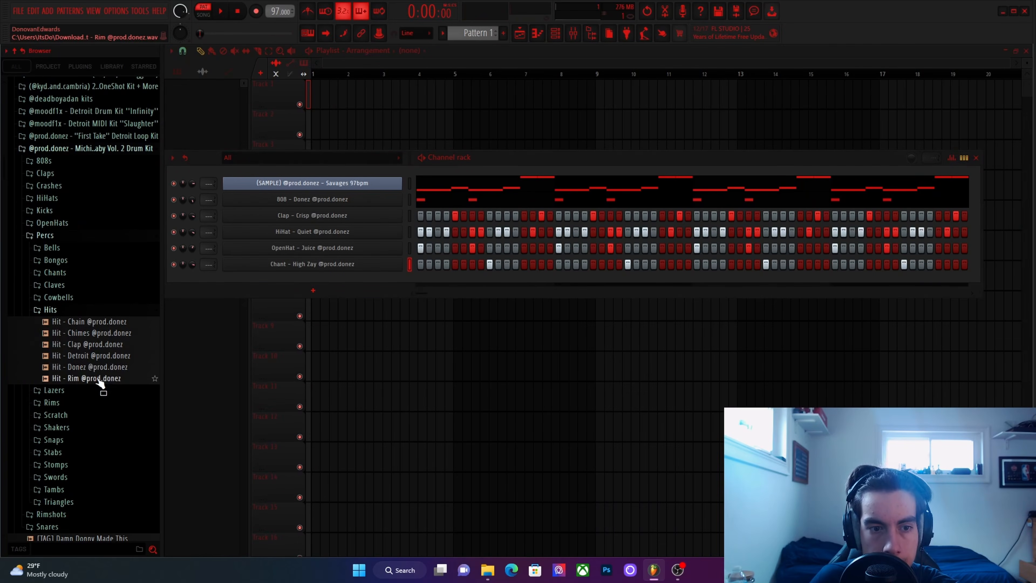
Add Hit - Donez from the percussion Hits folder as a quieter channel that cuts itself, with one hit on step 12 of bar 4.
{"action": "left_click_drag", "start_coordinate": [97, 367], "coordinate": [335, 283]}
{"action": "right_click", "coordinate": [335, 281]}
{"action": "left_click", "coordinate": [429, 342]}
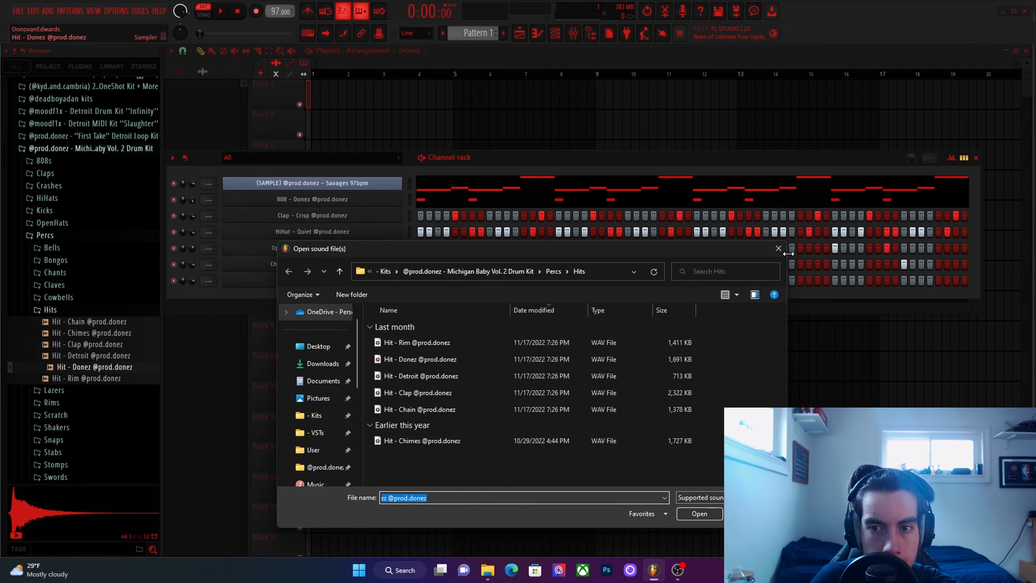
{"action": "left_click", "coordinate": [779, 252]}
{"action": "right_click", "coordinate": [280, 284]}
{"action": "left_click", "coordinate": [438, 349]}
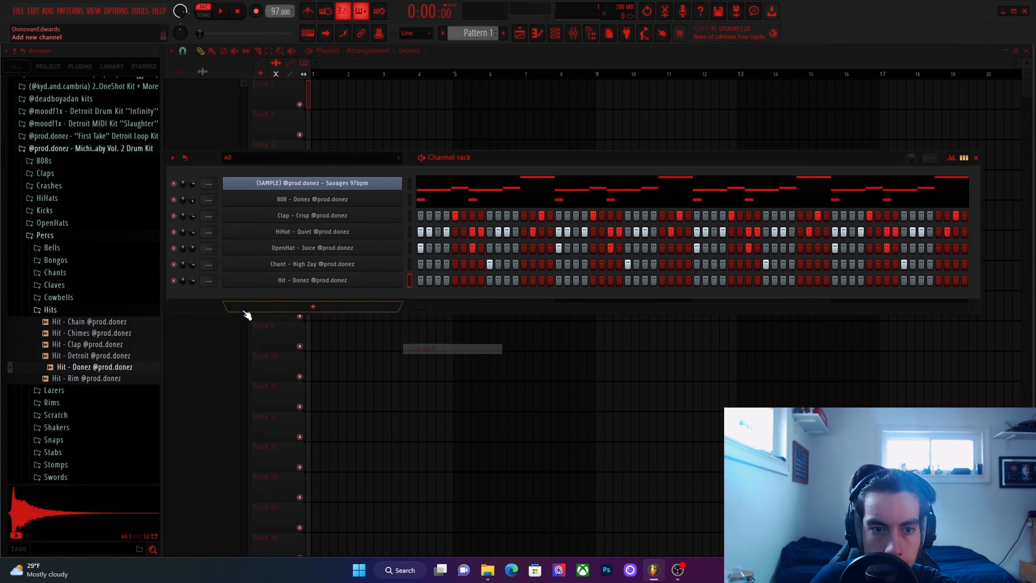
{"action": "left_click_drag", "start_coordinate": [192, 281], "coordinate": [192, 282]}
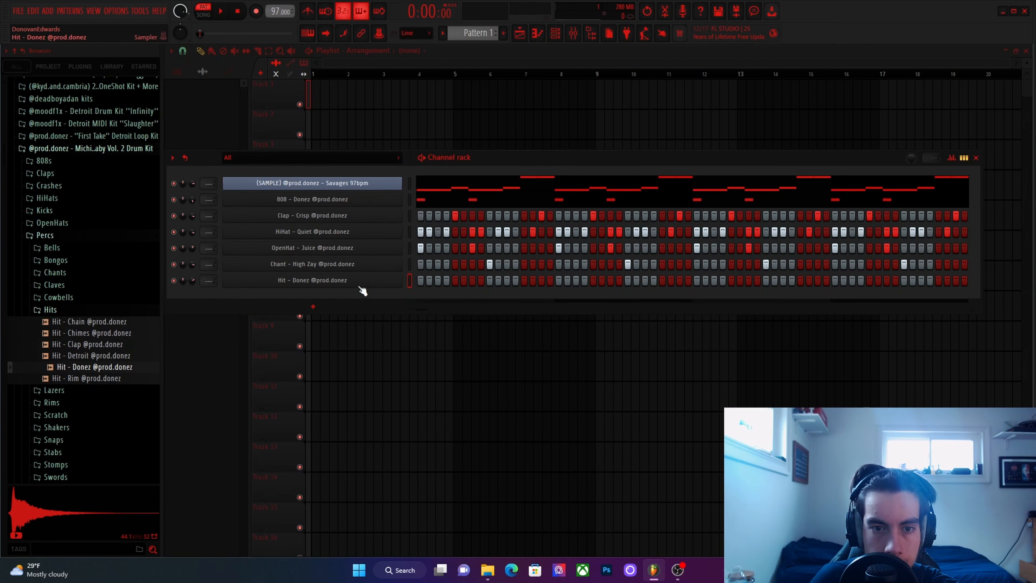
{"action": "left_click", "coordinate": [930, 280]}
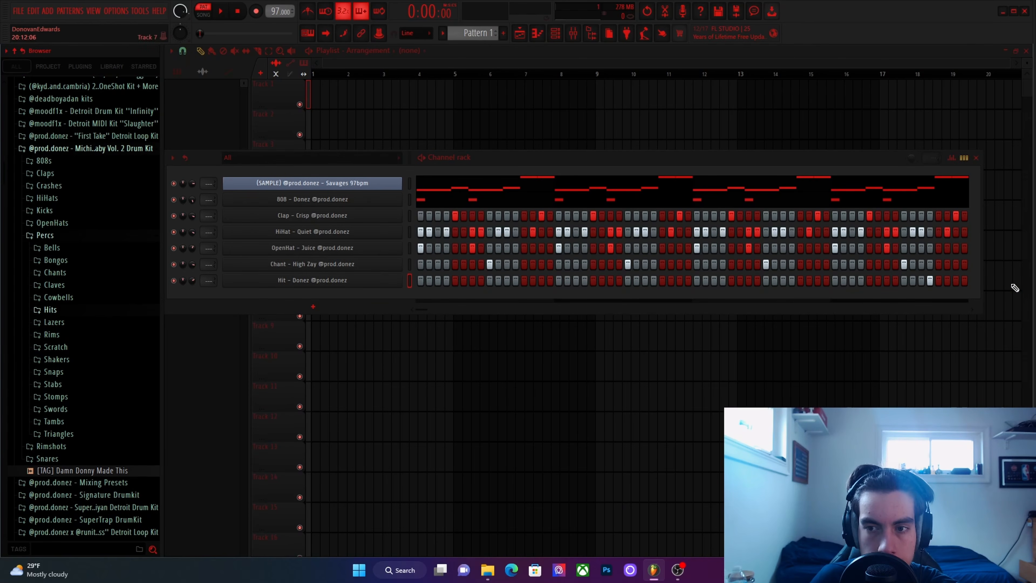
Adjust the sample start of Hit - Donez in its sampler settings and lower the channel's volume during playback.
{"action": "left_click", "coordinate": [312, 280]}
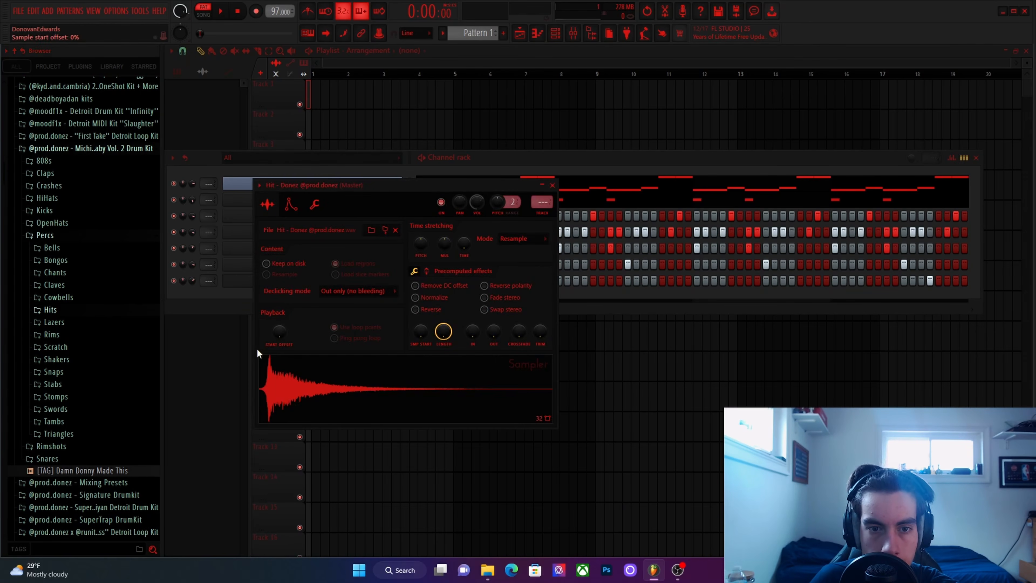
{"action": "left_click", "coordinate": [295, 370]}
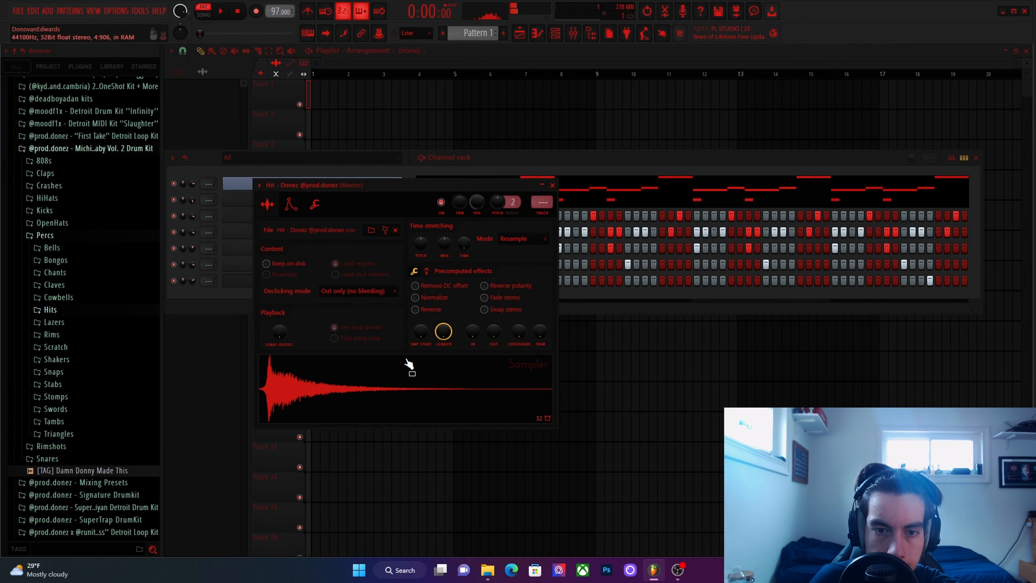
{"action": "left_click_drag", "start_coordinate": [420, 332], "coordinate": [421, 329]}
{"action": "left_click", "coordinate": [325, 395]}
{"action": "key", "text": "Escape"}
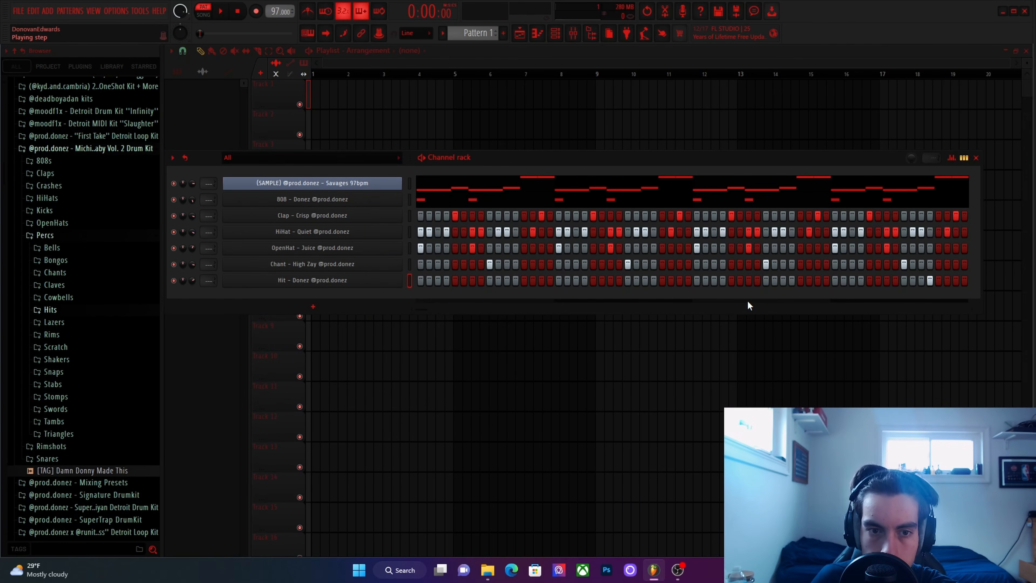
{"action": "left_click", "coordinate": [930, 280]}
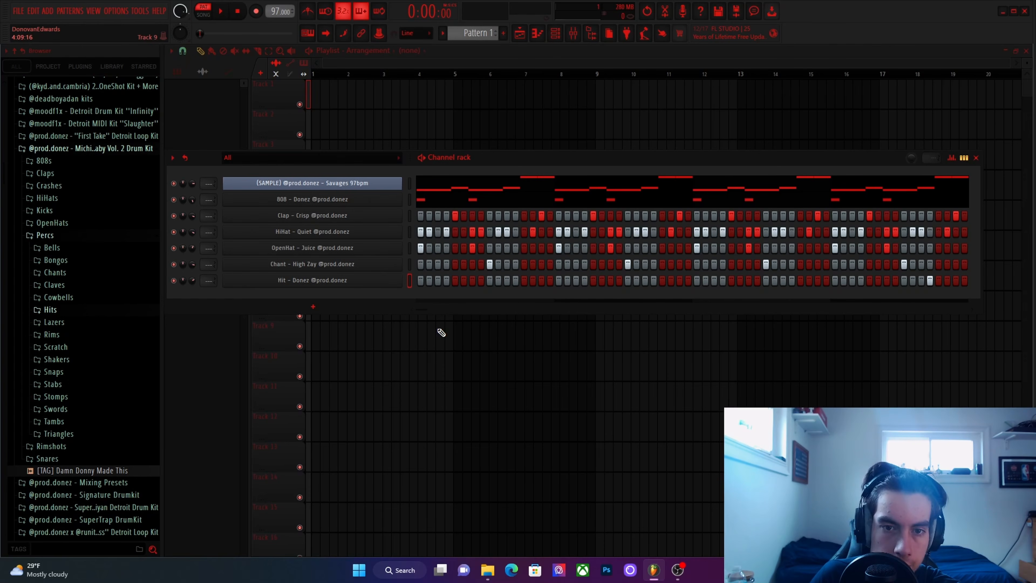
{"action": "key", "text": "space"}
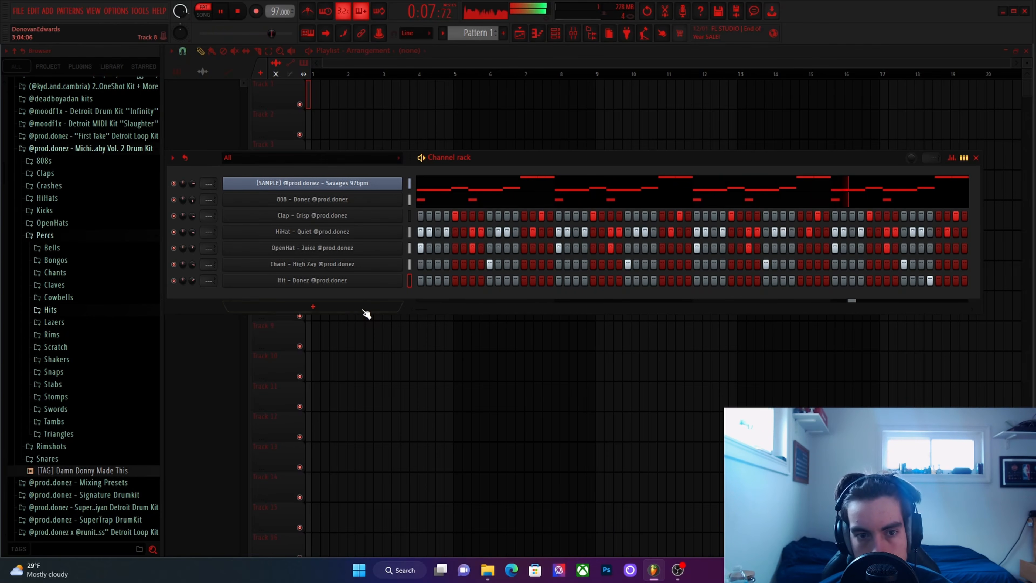
{"action": "left_click_drag", "start_coordinate": [193, 281], "coordinate": [192, 281]}
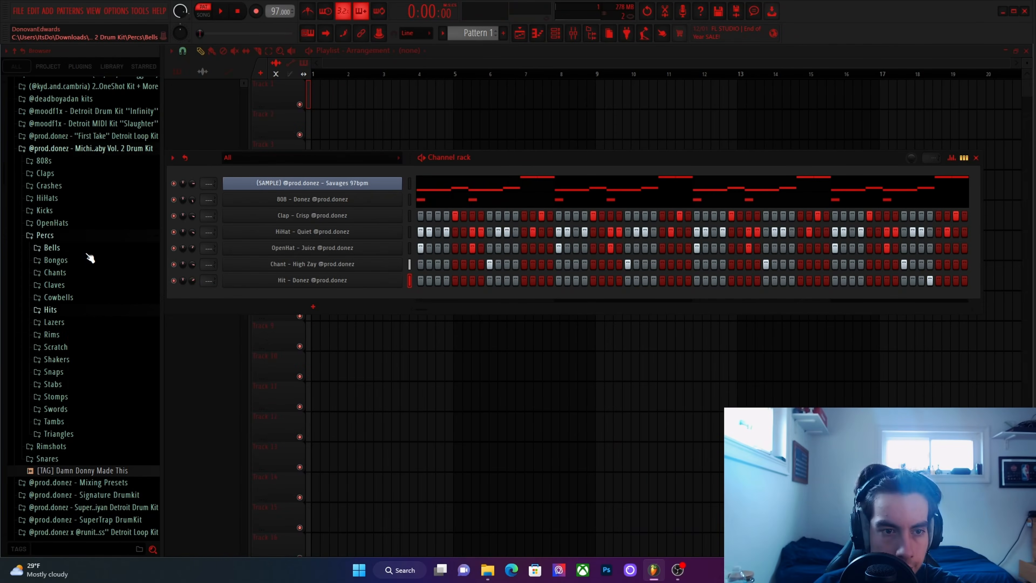
Add Bongo - Metro from the percussion Bongos folder as a new channel set to cut itself, and lower its volume.
{"action": "left_click", "coordinate": [89, 250]}
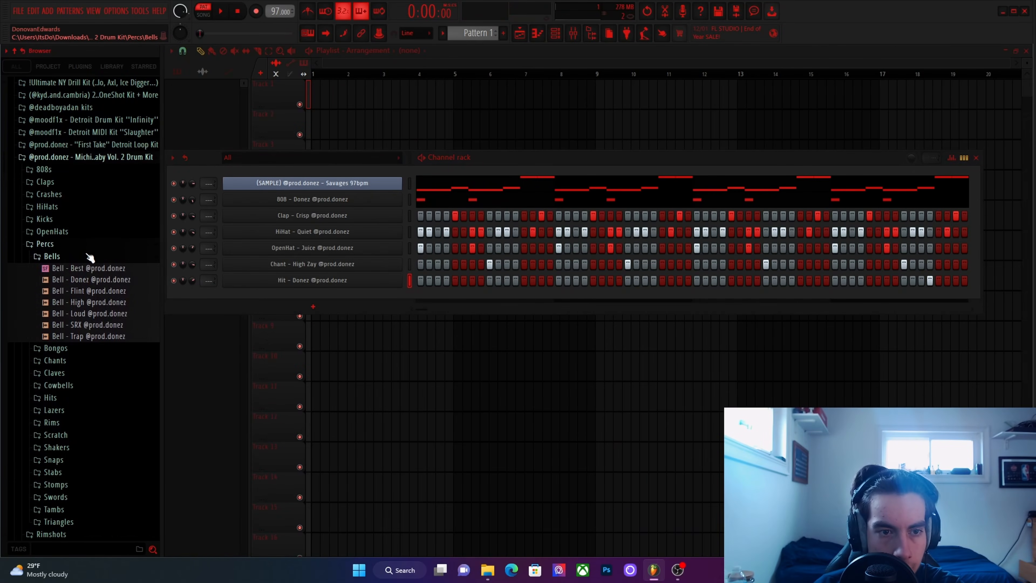
{"action": "left_click", "coordinate": [90, 257]}
{"action": "left_click", "coordinate": [55, 268]}
{"action": "left_click_drag", "start_coordinate": [98, 348], "coordinate": [347, 298]}
{"action": "right_click", "coordinate": [349, 297]}
{"action": "left_click", "coordinate": [427, 364]}
{"action": "left_click_drag", "start_coordinate": [192, 297], "coordinate": [192, 302]}
Place a Bongo - Metro hit on step 3 of all four bars while the pattern plays.
{"action": "key", "text": "space"}
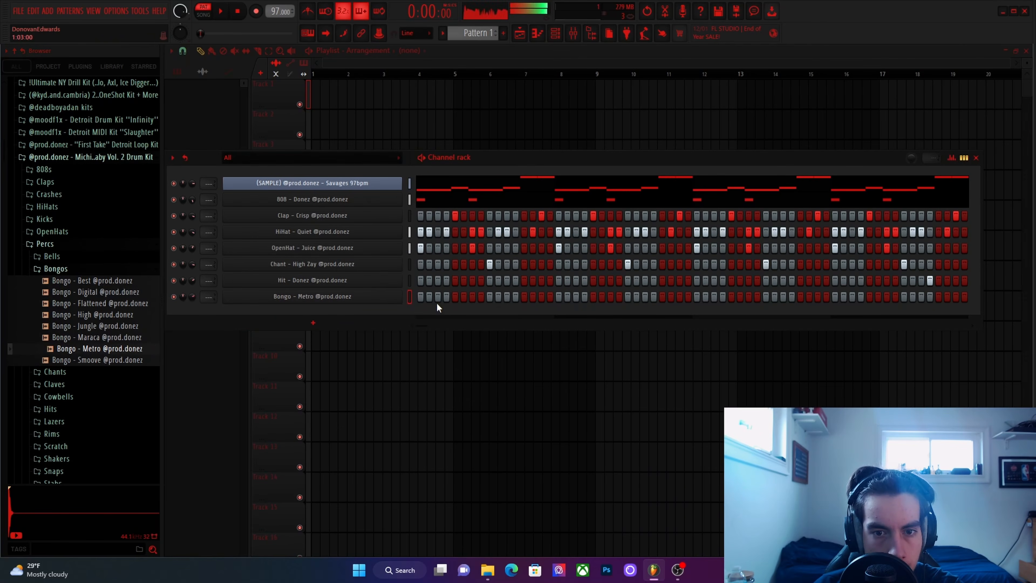
{"action": "left_click", "coordinate": [437, 297]}
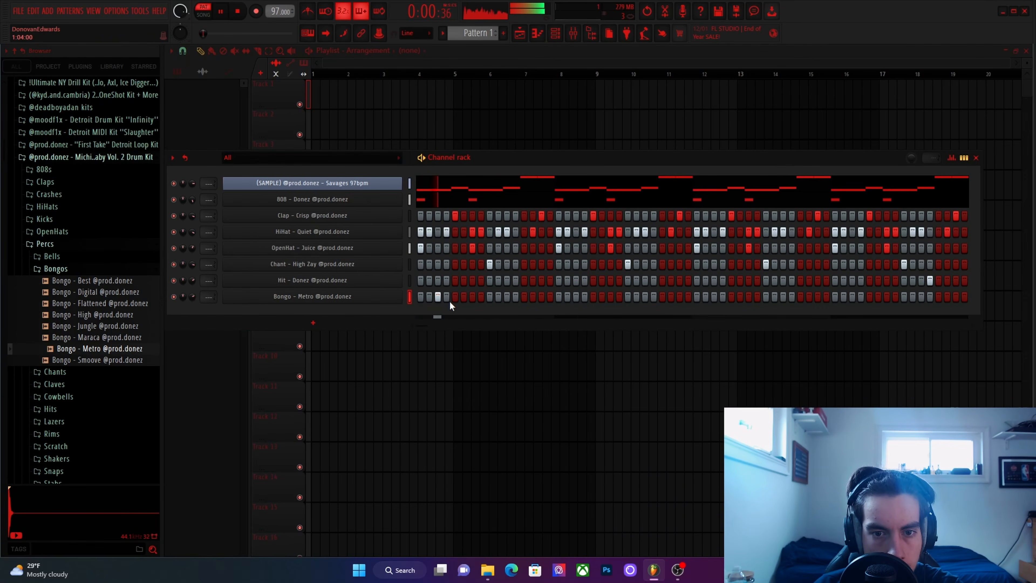
{"action": "left_click", "coordinate": [576, 298]}
{"action": "left_click", "coordinate": [712, 296]}
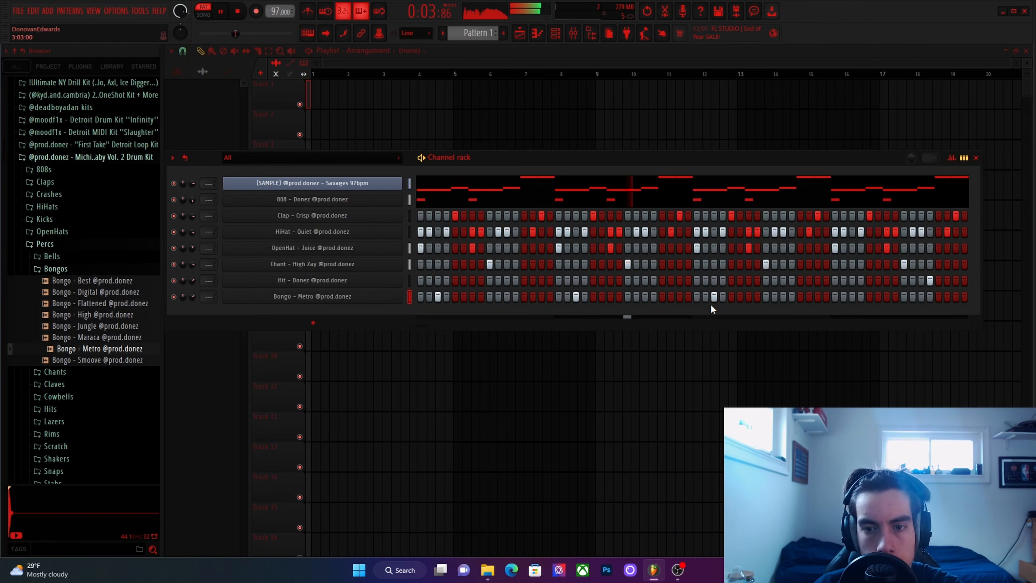
{"action": "key", "text": "space"}
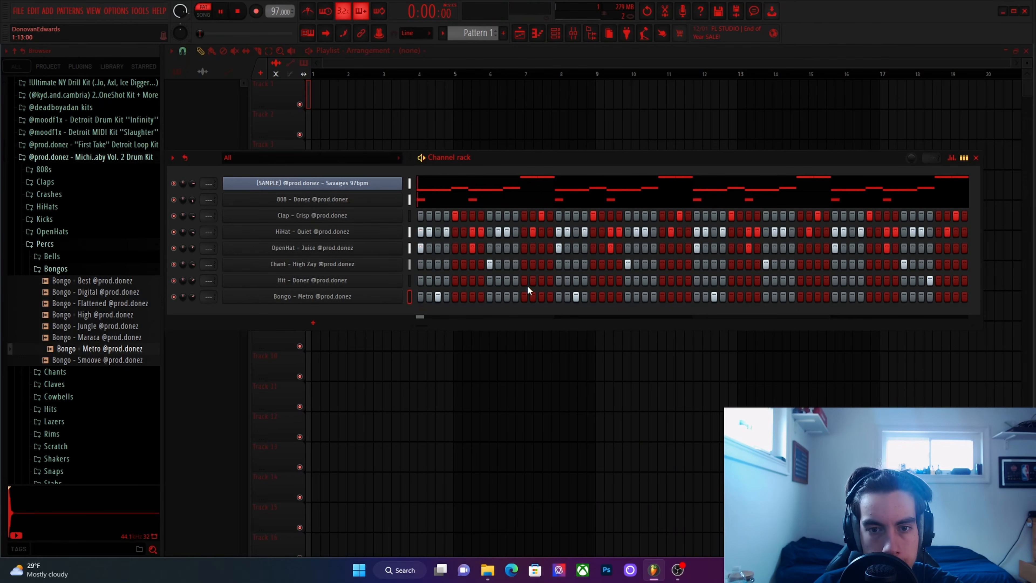
{"action": "key", "text": "space"}
{"action": "left_click", "coordinate": [489, 297]}
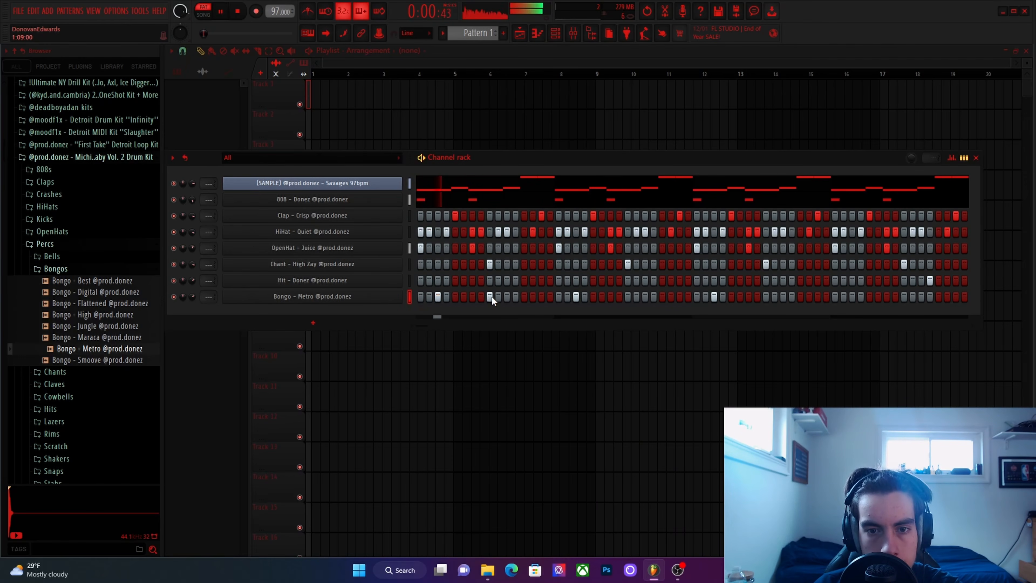
{"action": "left_click", "coordinate": [491, 296]}
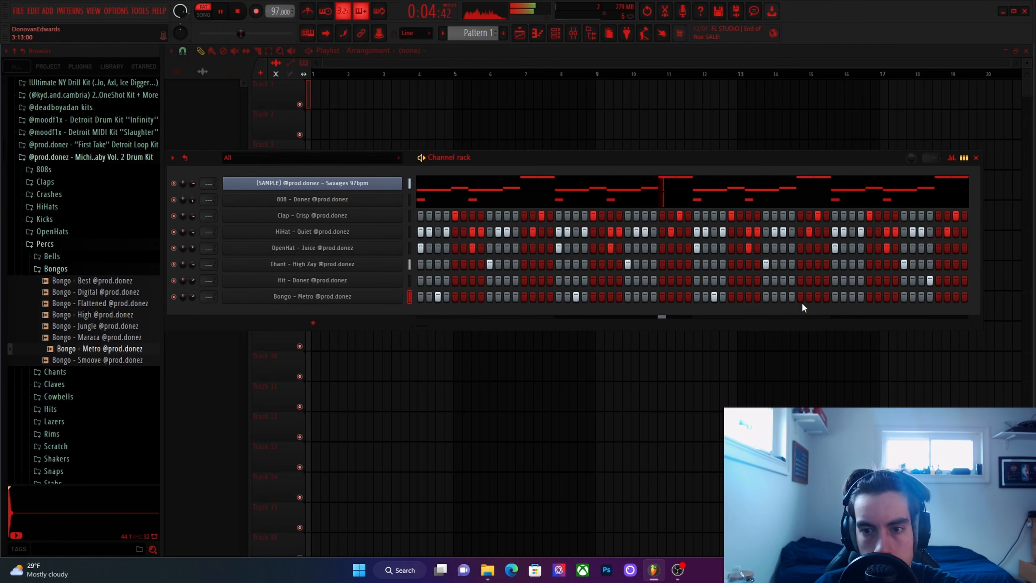
{"action": "left_click", "coordinate": [852, 297]}
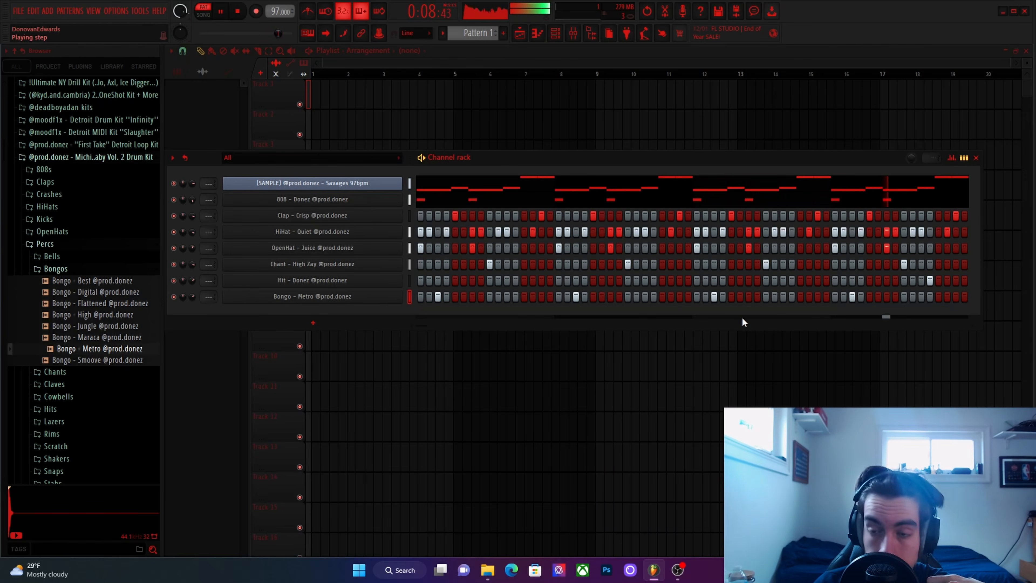
Collapse the Bongos and Percs sample folders and clone Pattern 1 as a second pattern.
{"action": "left_click", "coordinate": [140, 270]}
{"action": "left_click", "coordinate": [112, 245]}
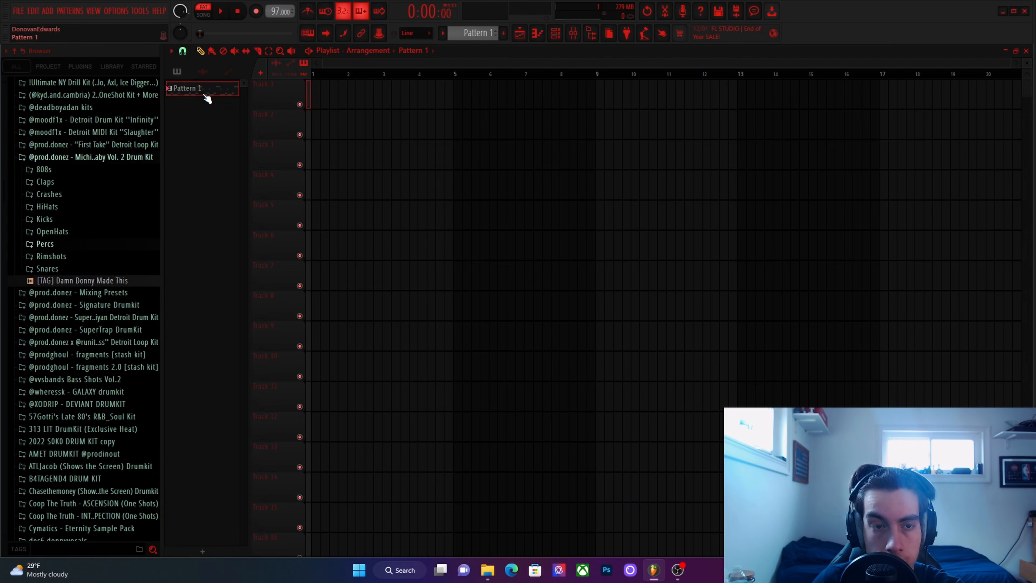
{"action": "right_click", "coordinate": [205, 96]}
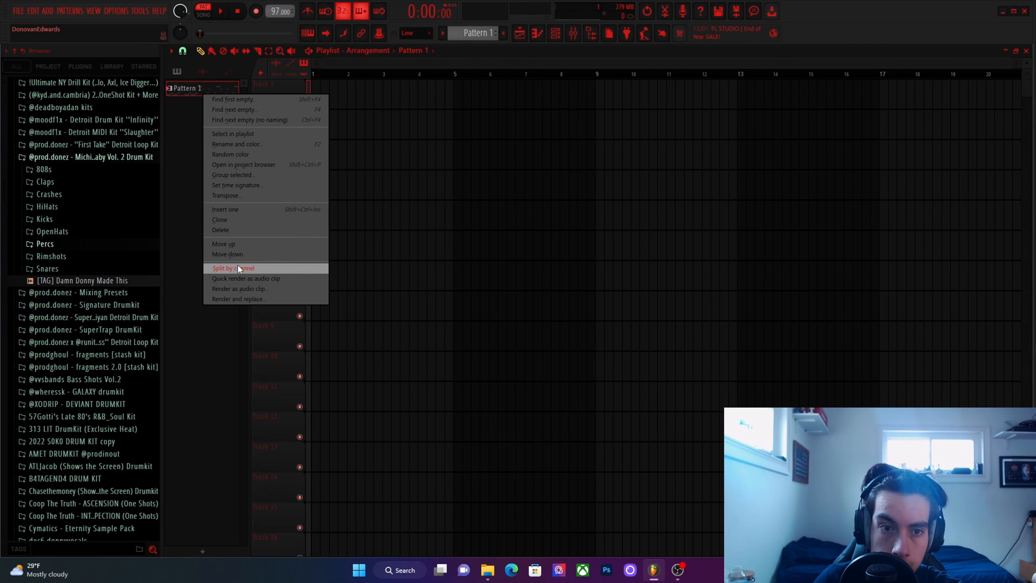
{"action": "left_click", "coordinate": [234, 220]}
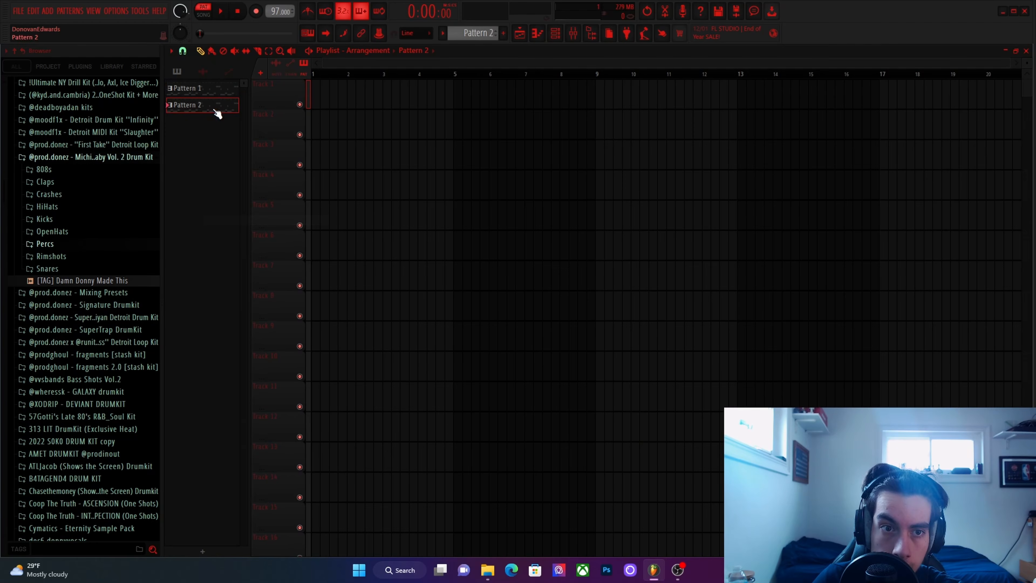
In Pattern 2, move all the Beat 7 slice notes of the Savages sample up to Beat 8.
{"action": "left_click", "coordinate": [557, 34]}
{"action": "left_click", "coordinate": [443, 188]}
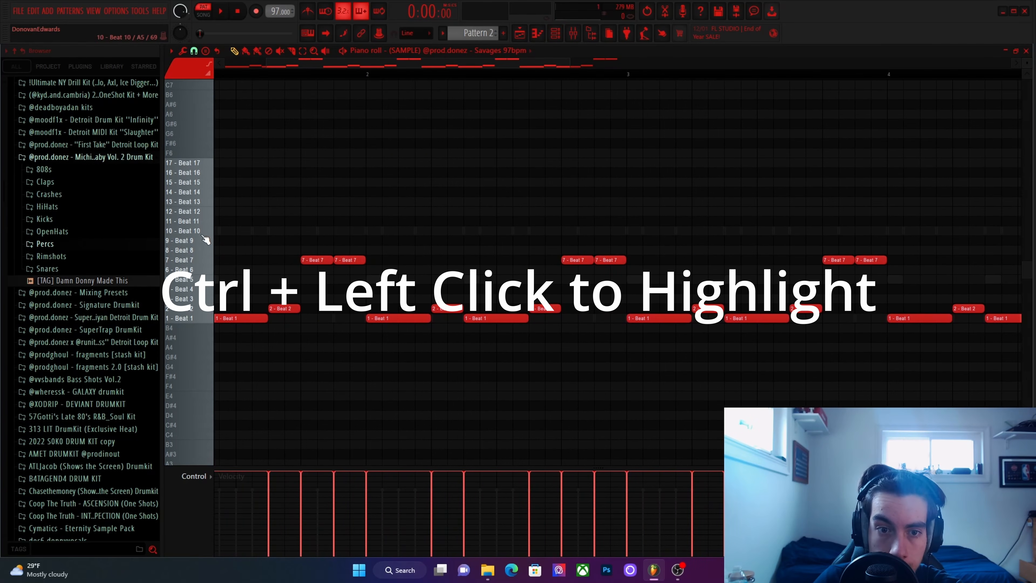
{"action": "left_click_drag", "start_coordinate": [903, 255], "coordinate": [320, 277]}
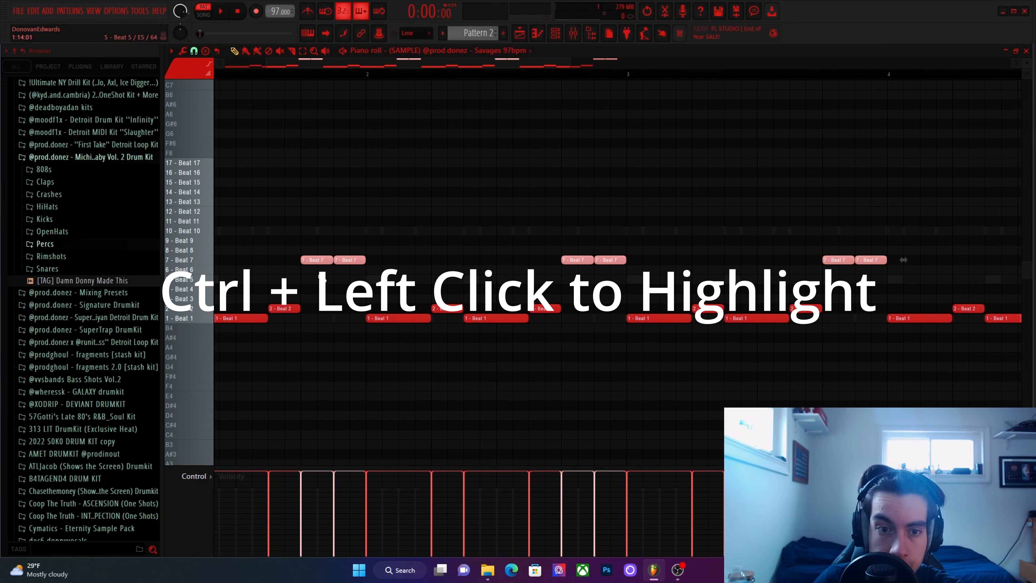
{"action": "scroll", "coordinate": [289, 309], "scroll_direction": "down", "scroll_amount": 3}
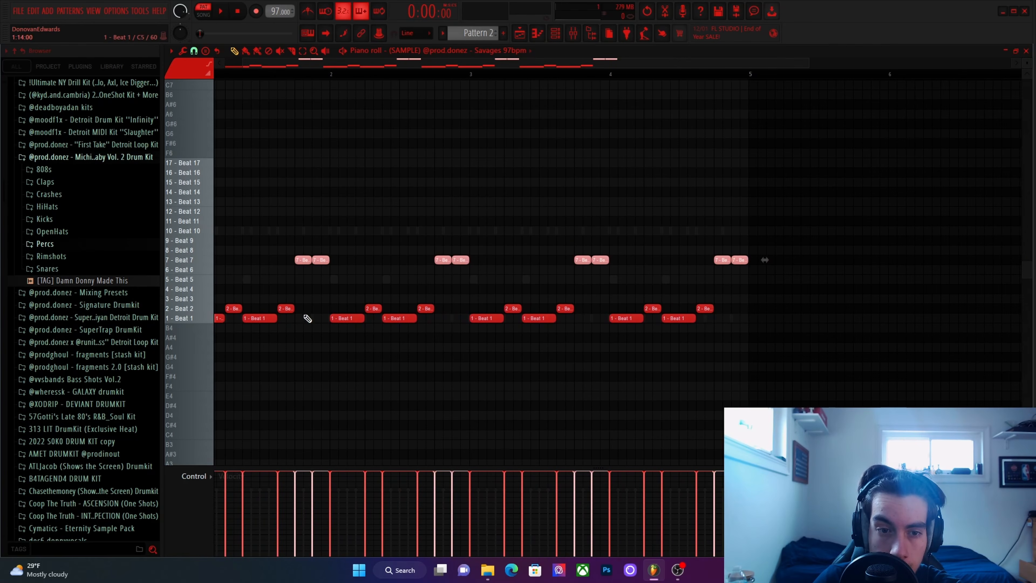
{"action": "left_click_drag", "start_coordinate": [302, 260], "coordinate": [359, 247]}
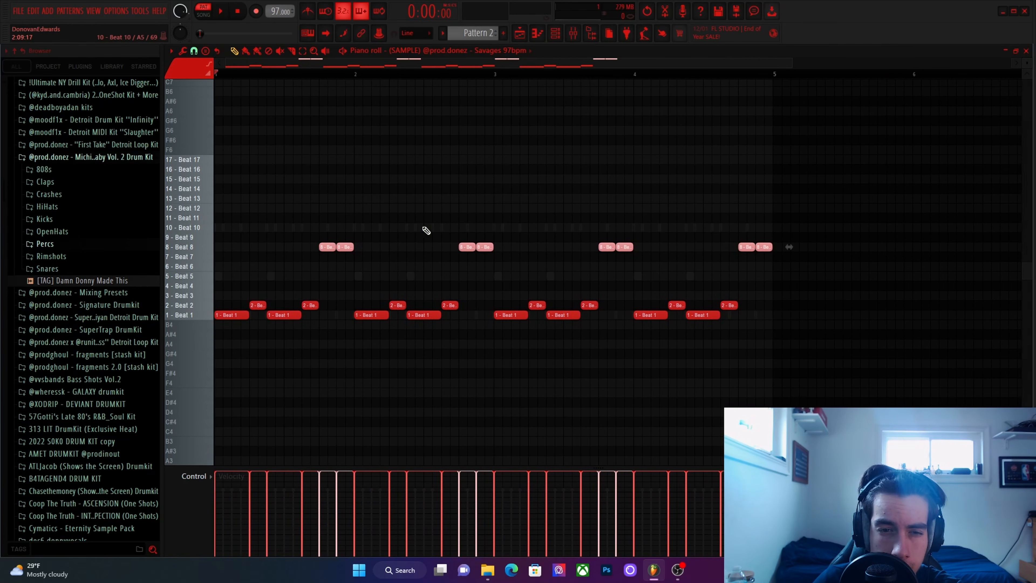
During playback, try the selected slice notes on Beat 6 and return them to Beat 8.
{"action": "key", "text": "space"}
{"action": "key", "text": "space"}
{"action": "key", "text": "space"}
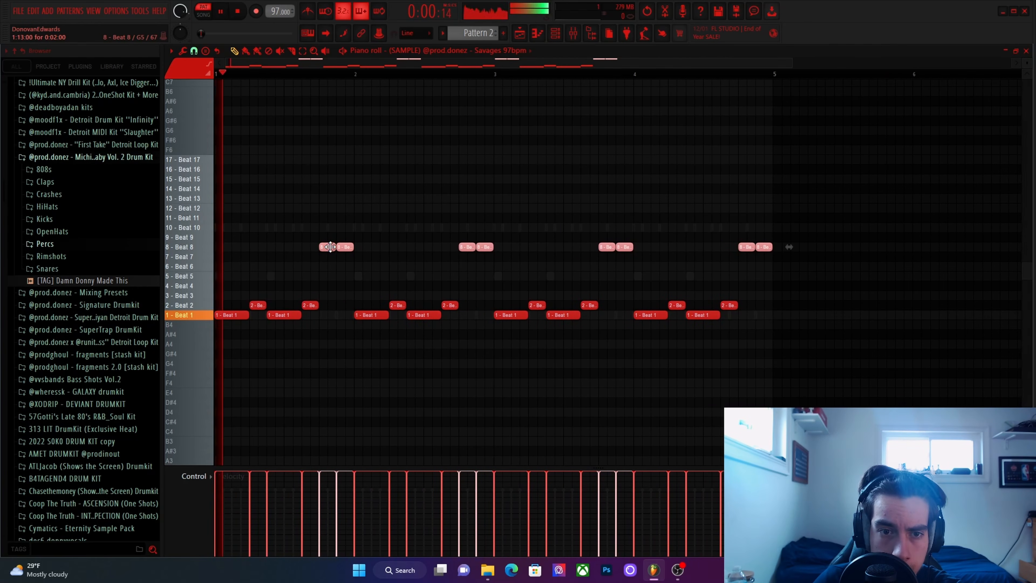
{"action": "mouse_move", "coordinate": [329, 247]}
{"action": "left_mouse_down"}
{"action": "mouse_move", "coordinate": [330, 277]}
{"action": "mouse_move", "coordinate": [329, 265]}
{"action": "left_mouse_up"}
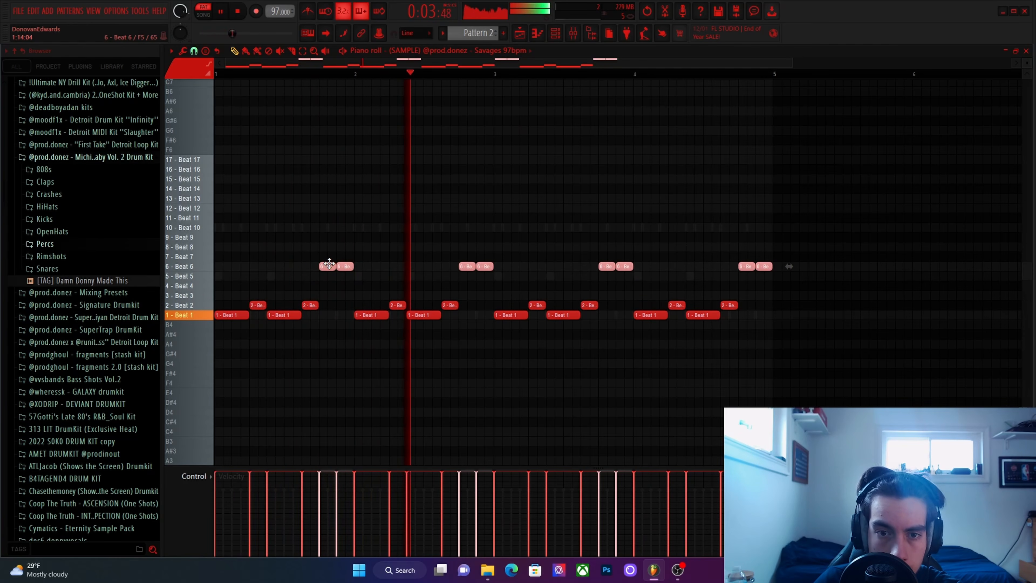
{"action": "left_click_drag", "start_coordinate": [329, 262], "coordinate": [330, 241]}
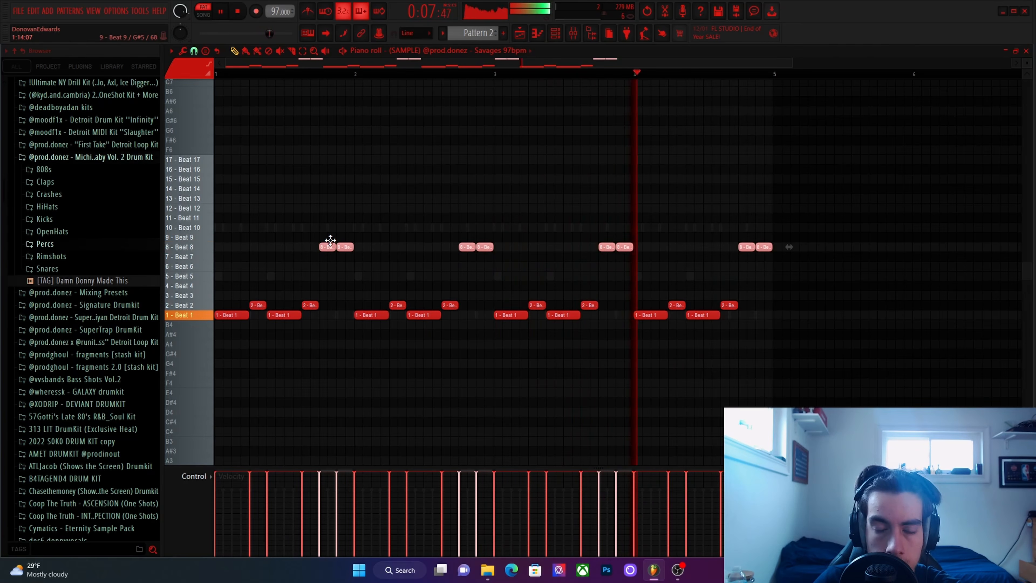
Open the 808 - Donez piano roll in Pattern 2 and try an E5 note on step 10 of bar 1.
{"action": "left_click", "coordinate": [1026, 51]}
{"action": "left_click", "coordinate": [444, 201]}
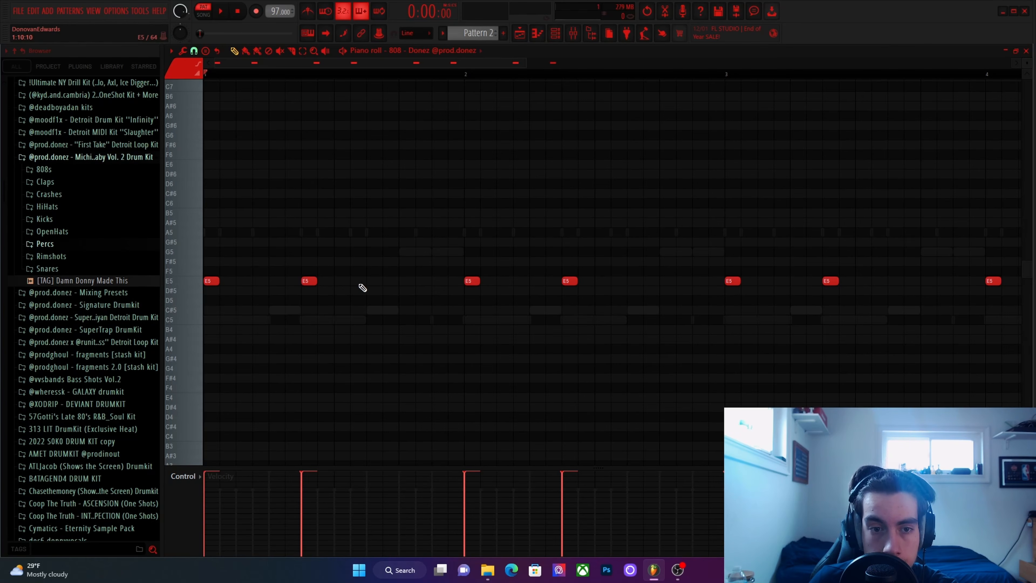
{"action": "key", "text": "space"}
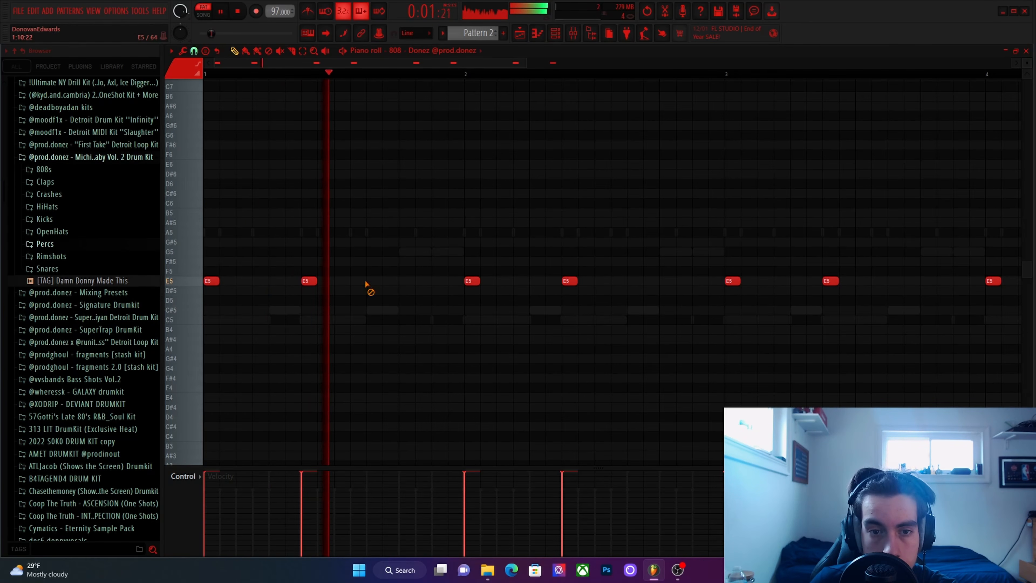
{"action": "key", "text": "space"}
{"action": "left_click", "coordinate": [377, 281]}
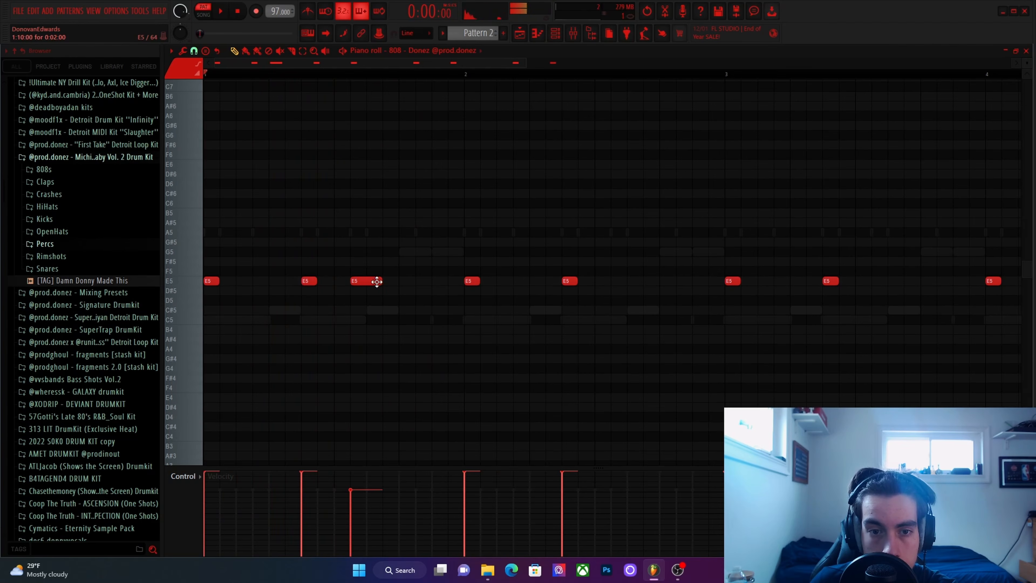
{"action": "left_click", "coordinate": [345, 281], "text": "ctrl"}
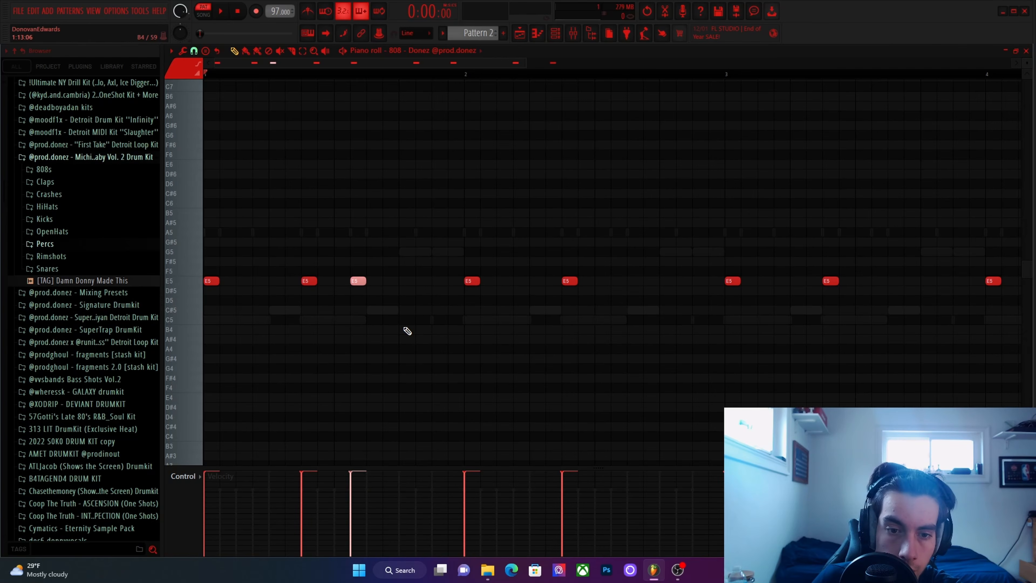
{"action": "right_click", "coordinate": [355, 280]}
Listen to the pattern and add one-step E5 808 notes on steps 10 and 11 of bar 1.
{"action": "key", "text": "space"}
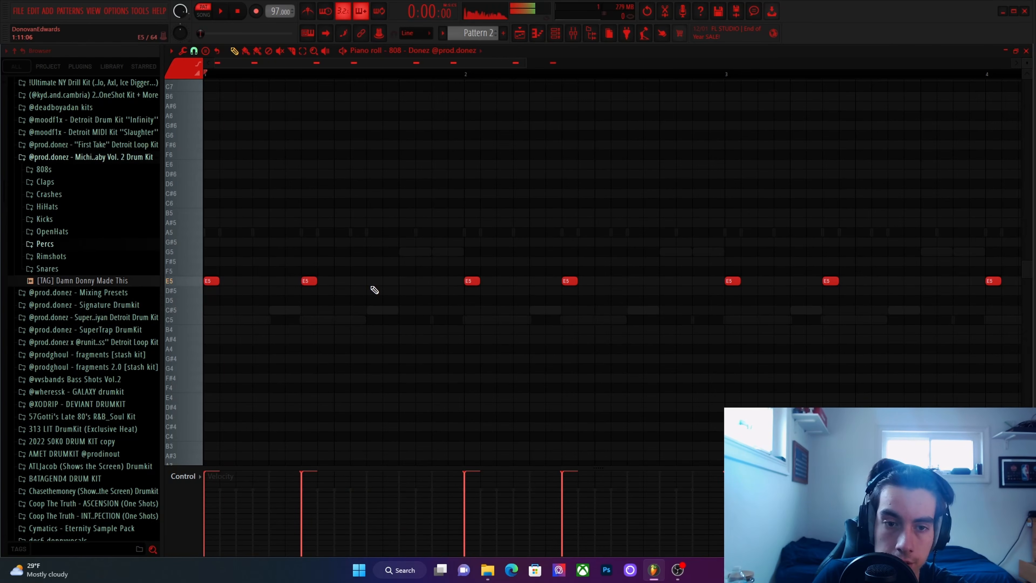
{"action": "key", "text": "space"}
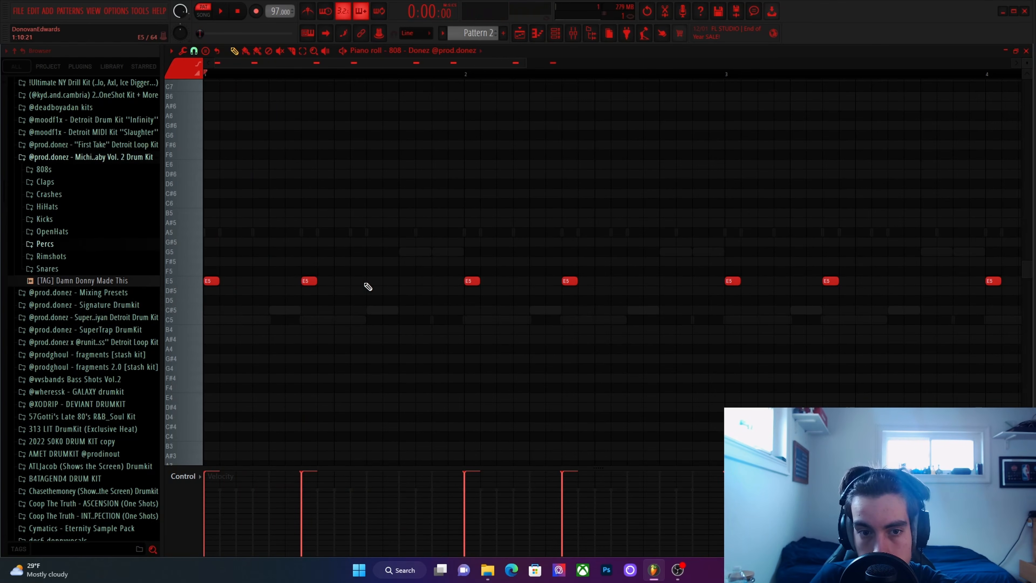
{"action": "left_click", "coordinate": [360, 281]}
{"action": "right_click", "coordinate": [362, 282]}
{"action": "left_click", "coordinate": [363, 281]}
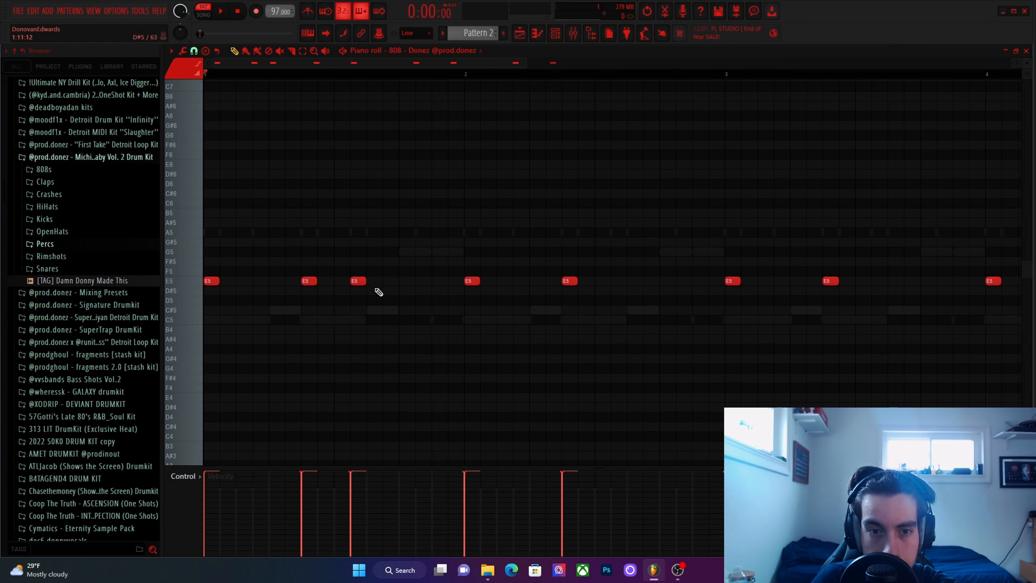
{"action": "key", "text": "space"}
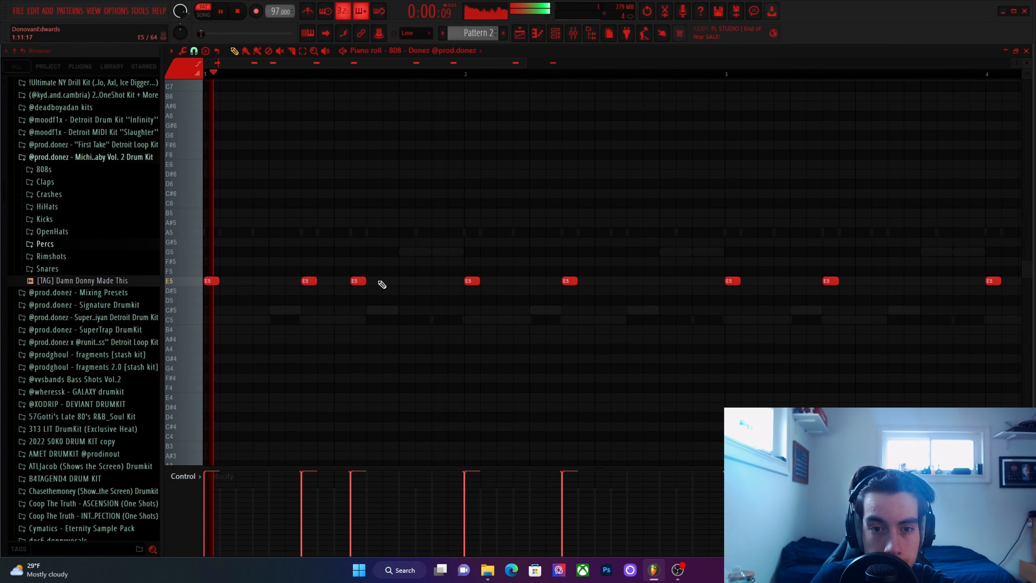
{"action": "left_click", "coordinate": [382, 281]}
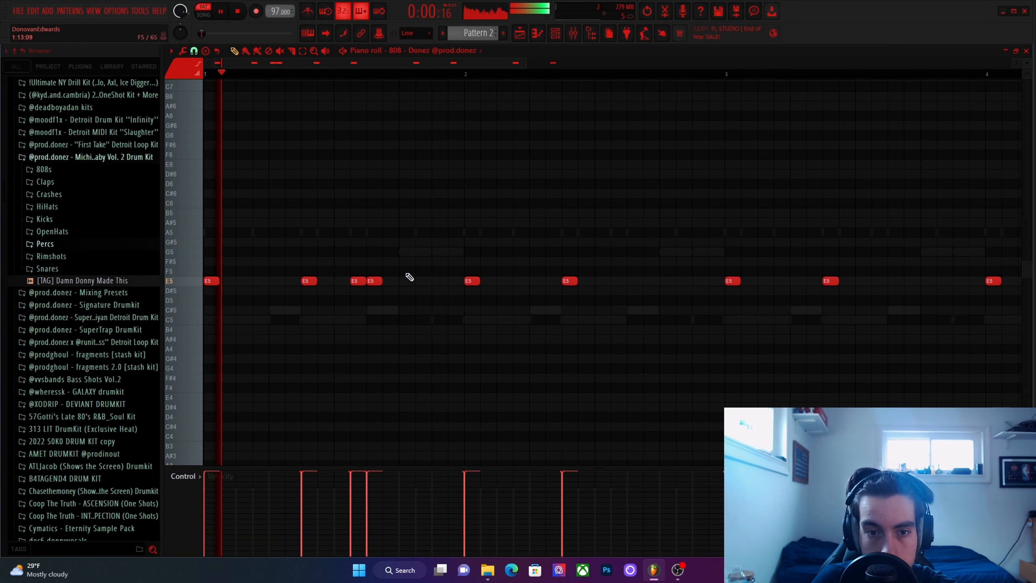
Add one-step A5 808 notes on steps 13 and 15 of bar 1 and audition them.
{"action": "key", "text": "space"}
{"action": "left_click_drag", "start_coordinate": [404, 251], "coordinate": [402, 229]}
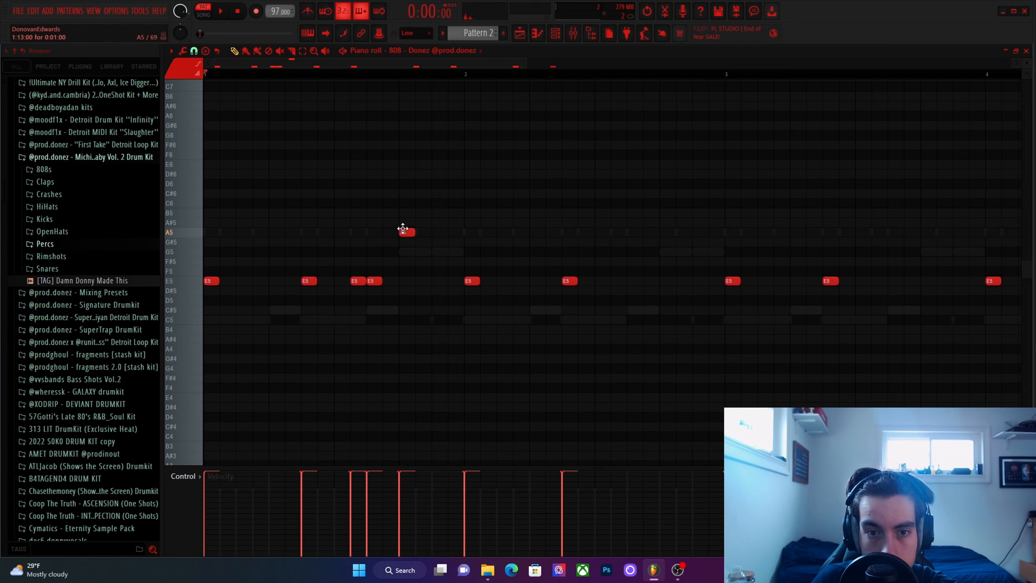
{"action": "key", "text": "space"}
{"action": "left_click", "coordinate": [433, 232]}
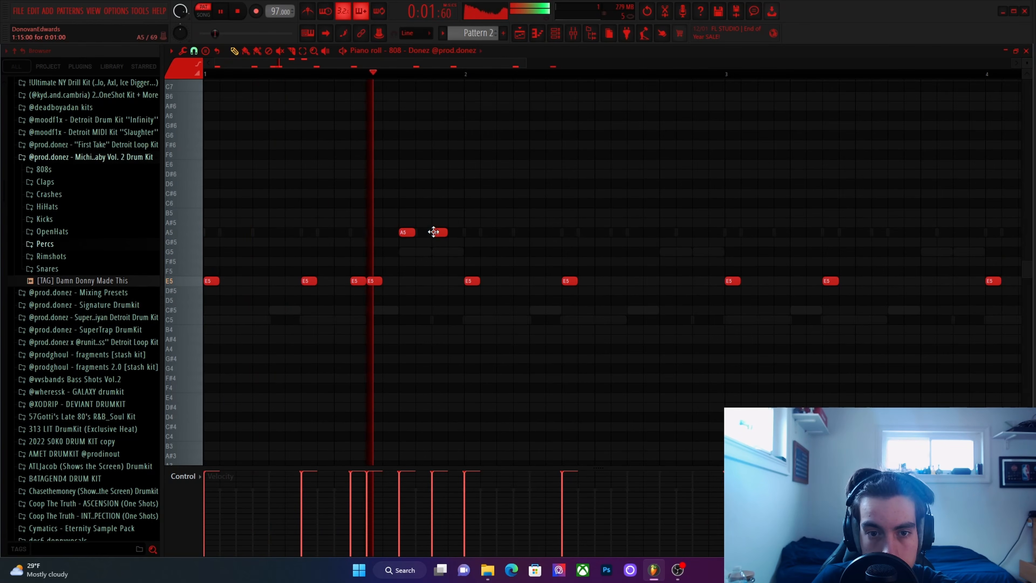
{"action": "key", "text": "space"}
Change the 808 notes on steps 13 and 15 of bar 1 to A#5.
{"action": "right_click", "coordinate": [434, 232]}
{"action": "mouse_move", "coordinate": [401, 232]}
{"action": "left_mouse_down"}
{"action": "mouse_move", "coordinate": [396, 214]}
{"action": "mouse_move", "coordinate": [398, 230]}
{"action": "left_mouse_up"}
{"action": "key", "text": "space"}
{"action": "left_click", "coordinate": [436, 223]}
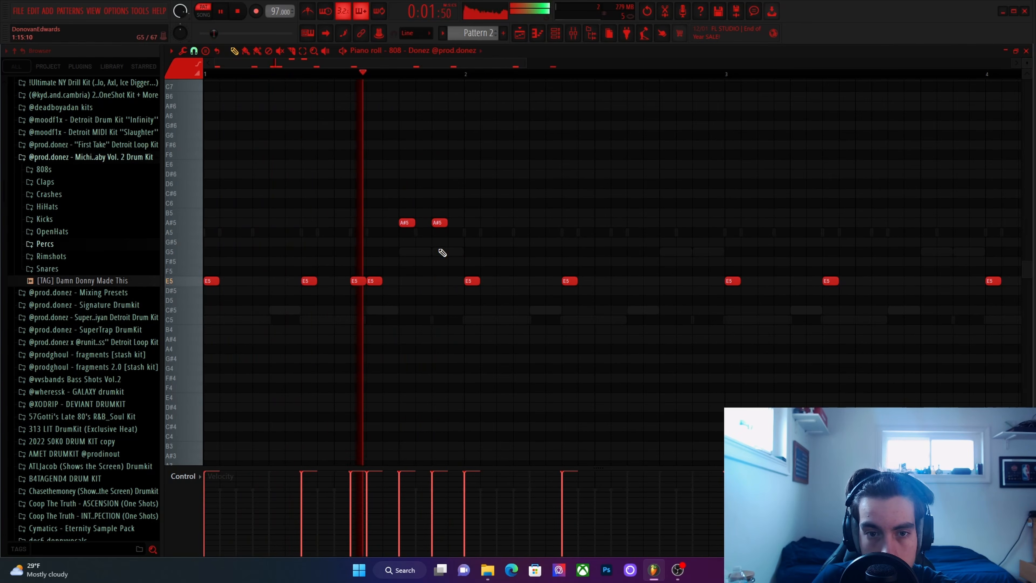
{"action": "right_click", "coordinate": [439, 250]}
Reopen the 808 - Donez piano roll and raise the notes on steps 13 and 15 of bar 1 to B5.
{"action": "left_click", "coordinate": [1025, 51]}
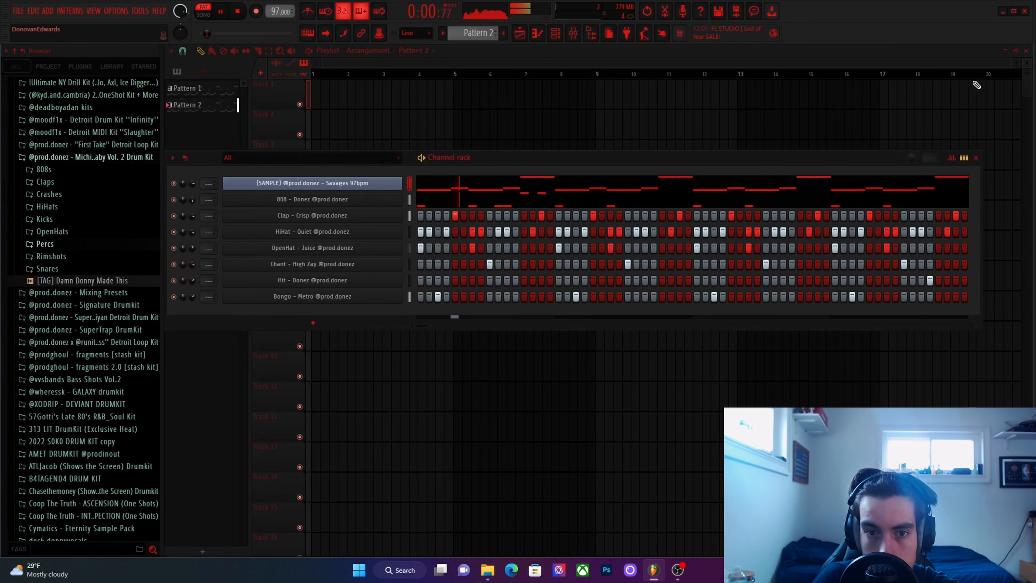
{"action": "left_click", "coordinate": [532, 204]}
{"action": "left_click_drag", "start_coordinate": [435, 222], "coordinate": [404, 212]}
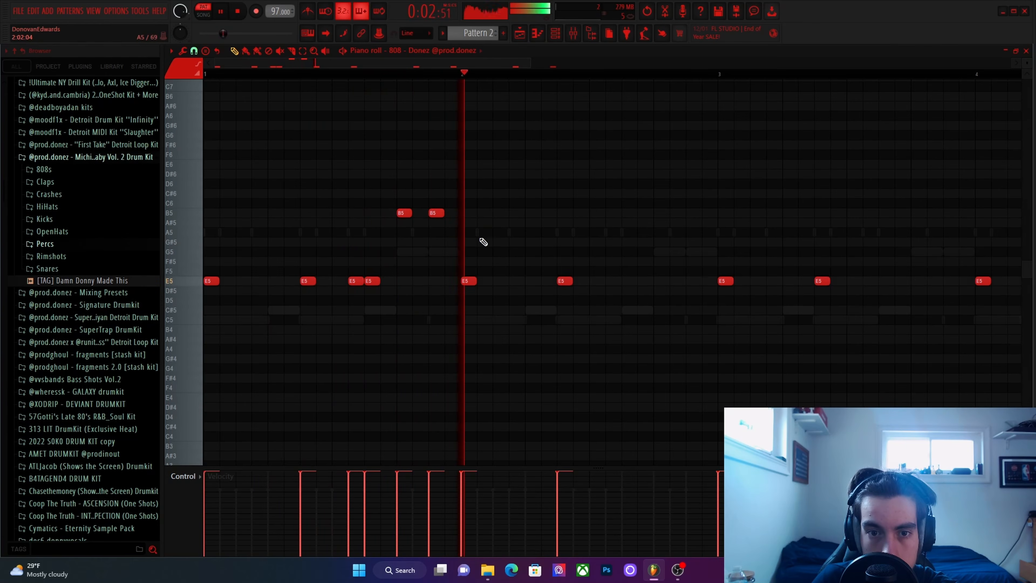
{"action": "key", "text": "space"}
Delete all the E5 808 notes in bars 2 to 4, keeping only the bar 1 pattern.
{"action": "scroll", "coordinate": [450, 241], "scroll_direction": "down", "scroll_amount": 3}
{"action": "left_click", "coordinate": [283, 211]}
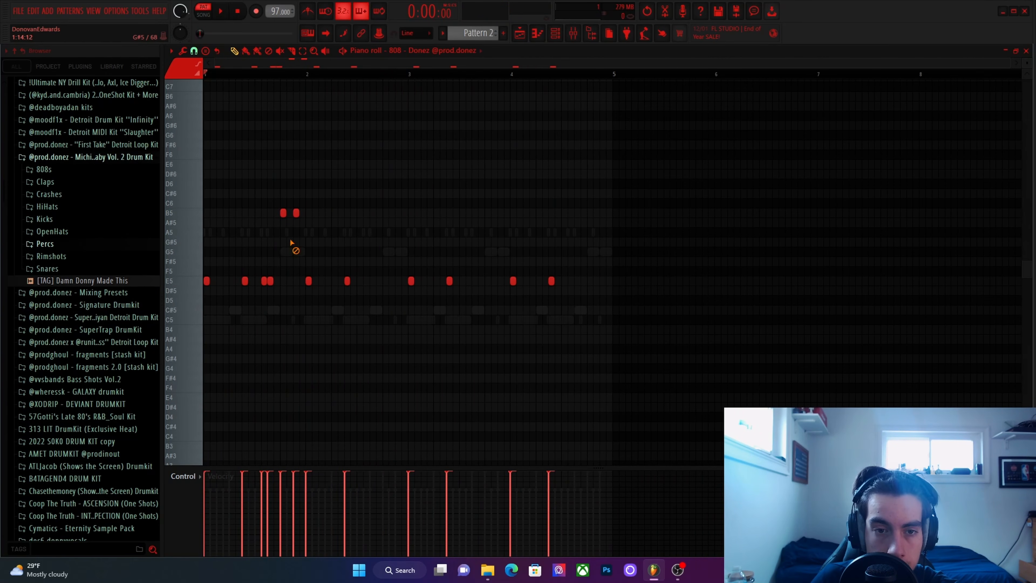
{"action": "right_click", "coordinate": [348, 281]}
{"action": "right_click", "coordinate": [412, 280]}
{"action": "right_click", "coordinate": [449, 281]}
{"action": "right_click", "coordinate": [513, 281]}
{"action": "right_click", "coordinate": [551, 281]}
{"action": "right_click", "coordinate": [308, 280]}
Play the pattern and add an E5 808 note on step 4 of bar 1.
{"action": "key", "text": "space"}
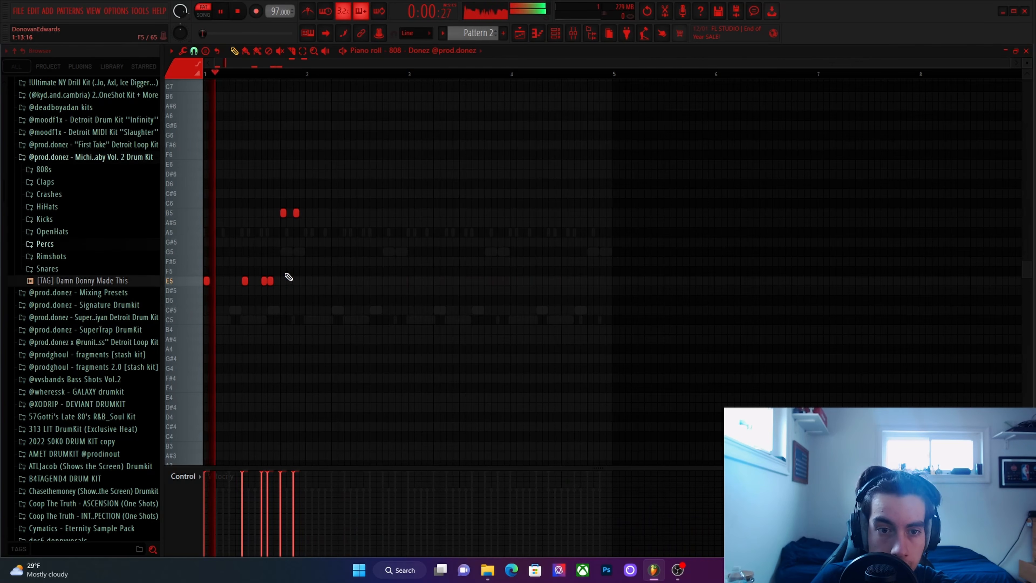
{"action": "scroll", "coordinate": [290, 275], "scroll_direction": "up", "scroll_amount": 3}
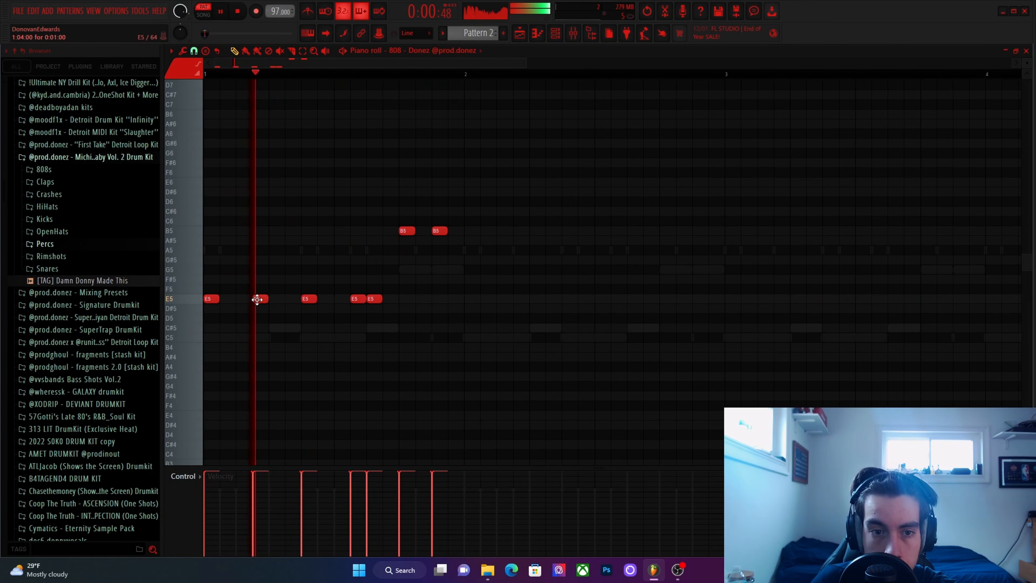
{"action": "left_click_drag", "start_coordinate": [330, 196], "coordinate": [816, 363]}
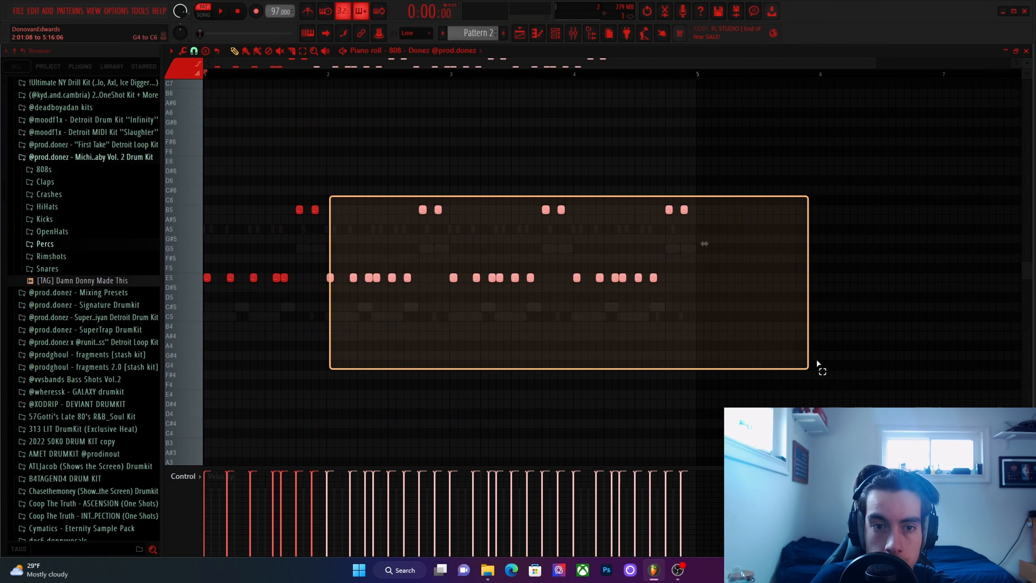
{"action": "key", "text": "ctrl+x"}
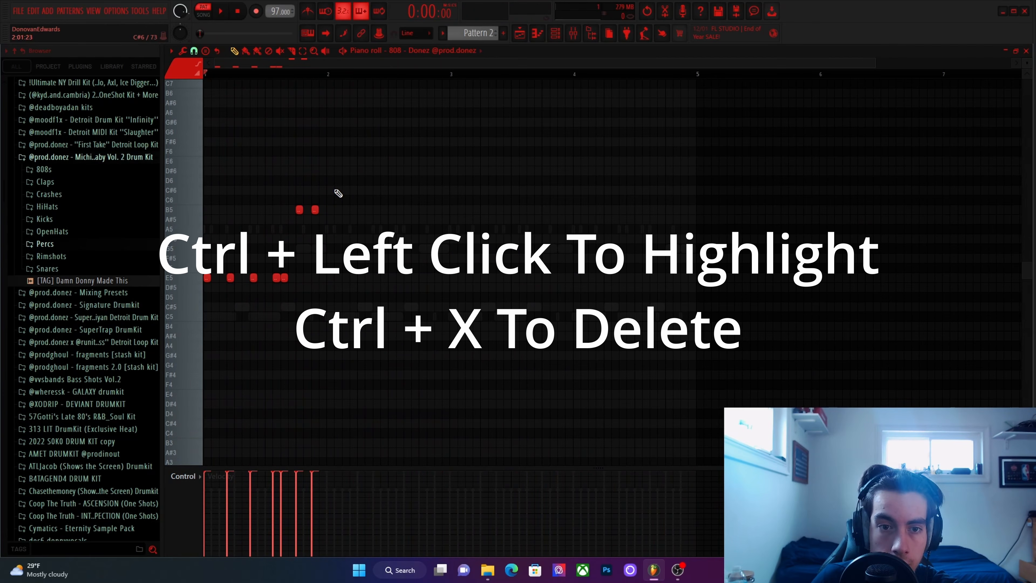
{"action": "left_click_drag", "start_coordinate": [338, 192], "coordinate": [702, 334]}
{"action": "left_click_drag", "start_coordinate": [330, 201], "coordinate": [708, 370]}
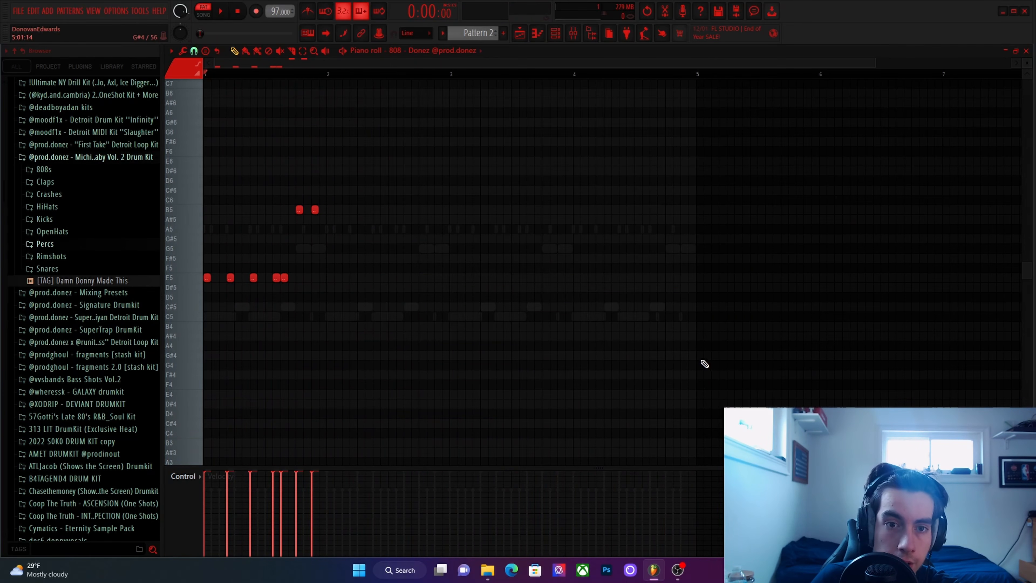
{"action": "key", "text": "ctrl+x"}
{"action": "key", "text": "ctrl+z"}
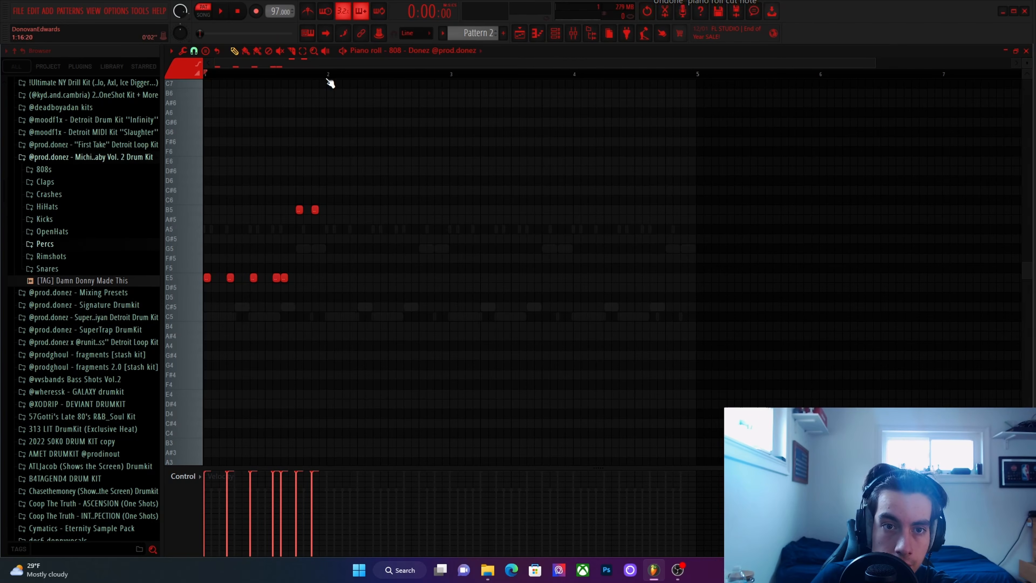
{"action": "left_click_drag", "start_coordinate": [239, 166], "coordinate": [546, 325]}
{"action": "left_click", "coordinate": [371, 268], "text": "ctrl"}
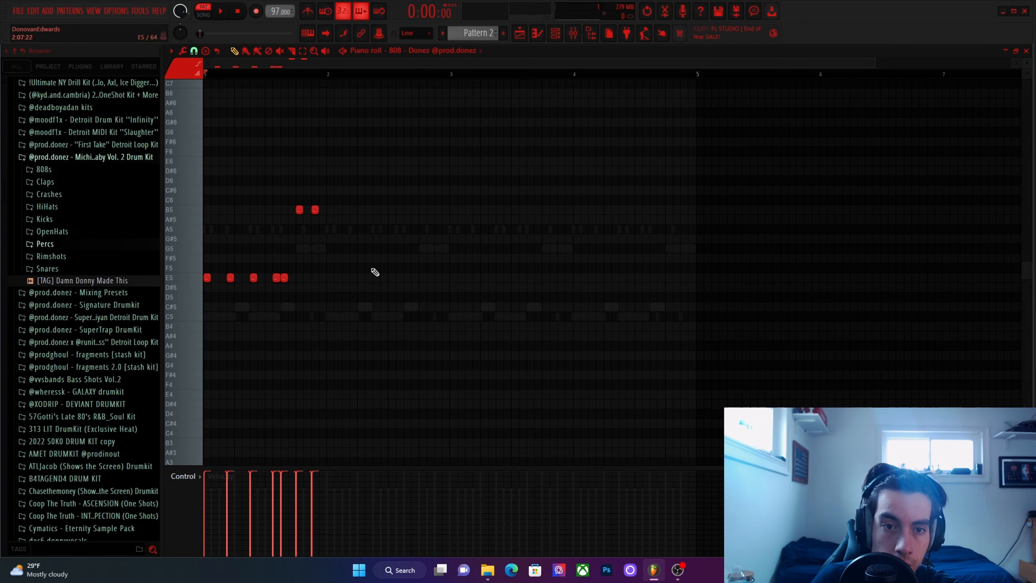
Select bar 1 of the 808 melody, duplicate it three times to fill bars 2 to 4, and audition bar 4.
{"action": "left_click_drag", "start_coordinate": [328, 76], "coordinate": [69, 69]}
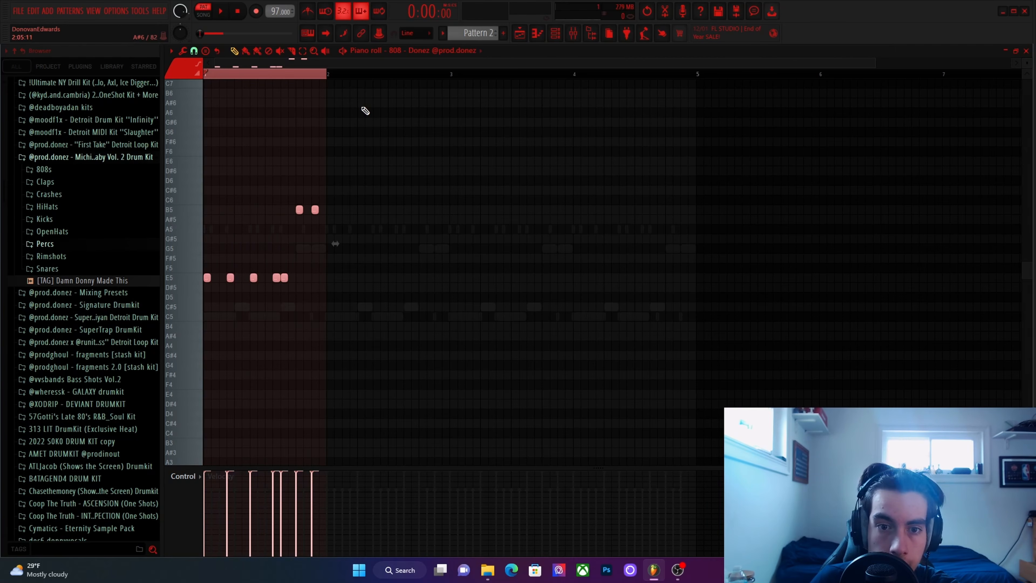
{"action": "key", "text": "ctrl+b"}
{"action": "key", "text": "ctrl+b"}
{"action": "key", "text": "ctrl+b"}
{"action": "left_click", "coordinate": [584, 81], "text": "ctrl"}
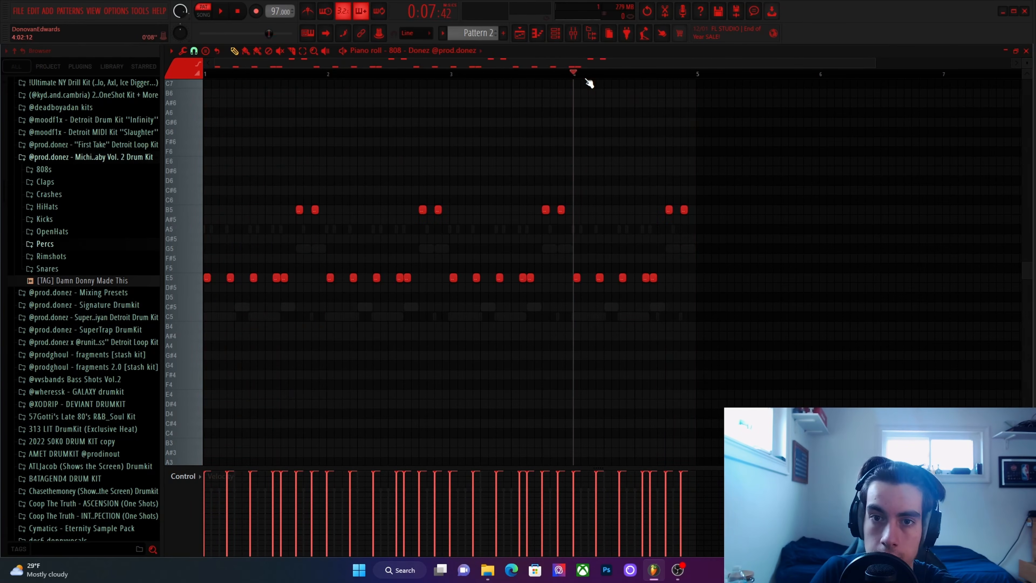
{"action": "key", "text": "space"}
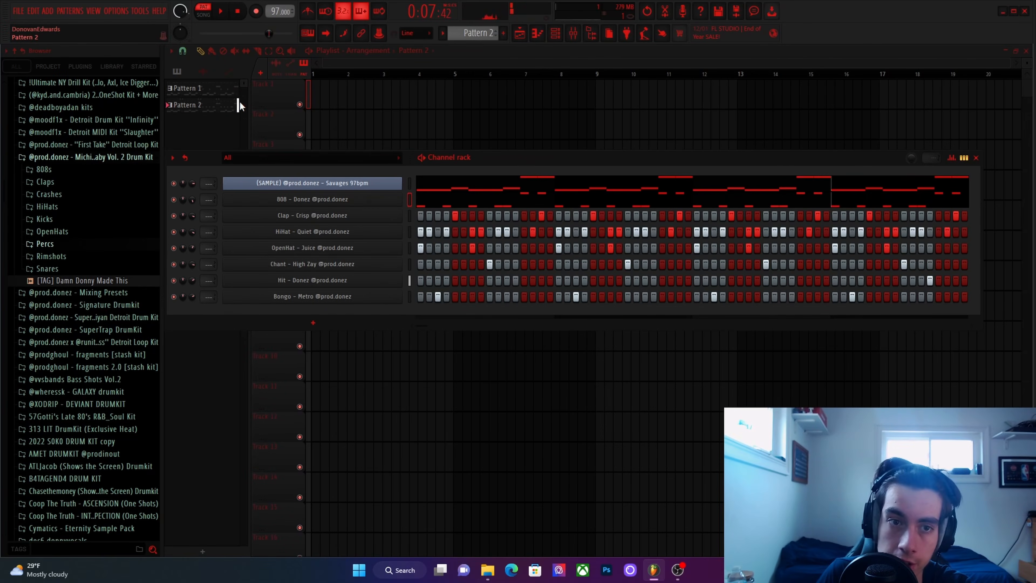
Switch to Pattern 1, open the mixer and check the Fruity soft clipper on the master track.
{"action": "left_click", "coordinate": [232, 97]}
{"action": "left_click", "coordinate": [555, 32]}
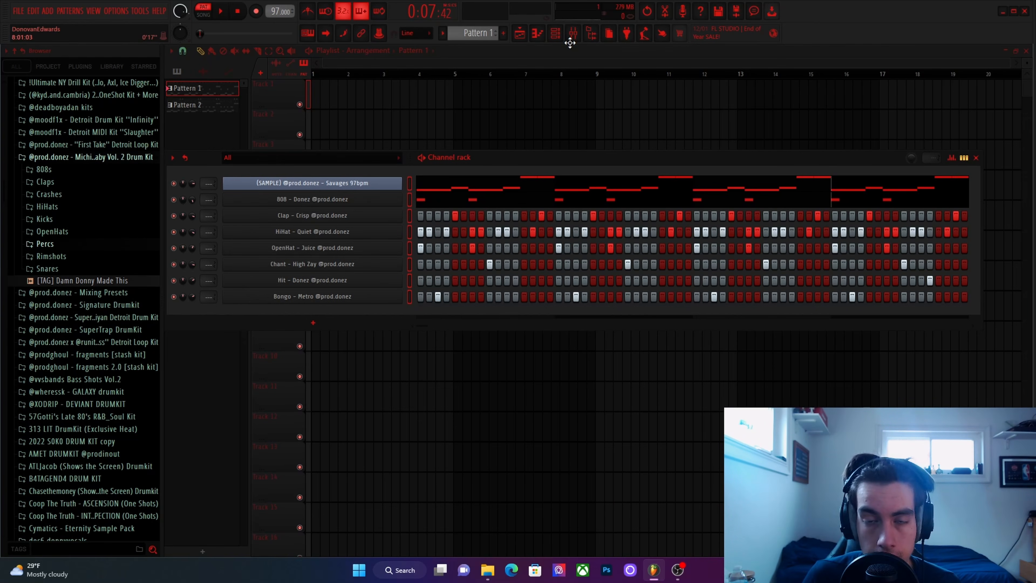
{"action": "left_click", "coordinate": [573, 34]}
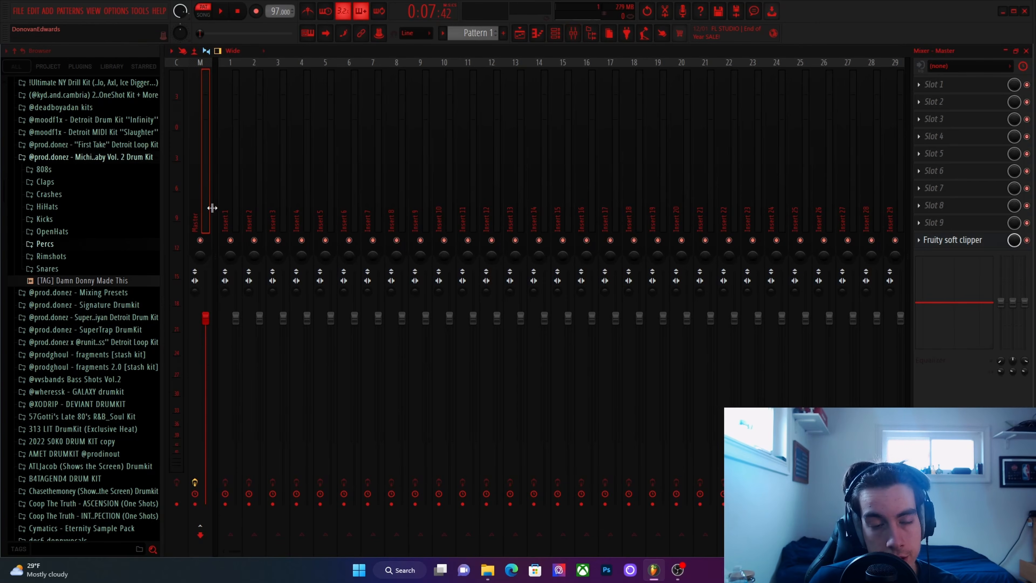
{"action": "left_click", "coordinate": [931, 244]}
{"action": "left_click", "coordinate": [569, 341]}
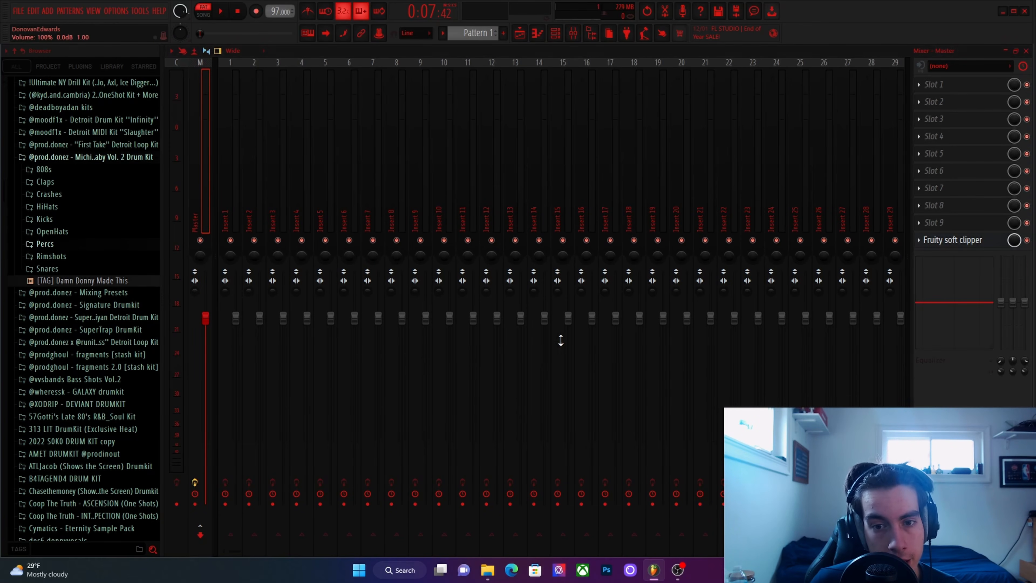
Route the selected channels to consecutive mixer tracks starting from Insert 1 and pull the faders of tracks 1 to 8 down to zero.
{"action": "left_click", "coordinate": [236, 216]}
{"action": "right_click", "coordinate": [235, 214]}
{"action": "mouse_move", "coordinate": [293, 179]}
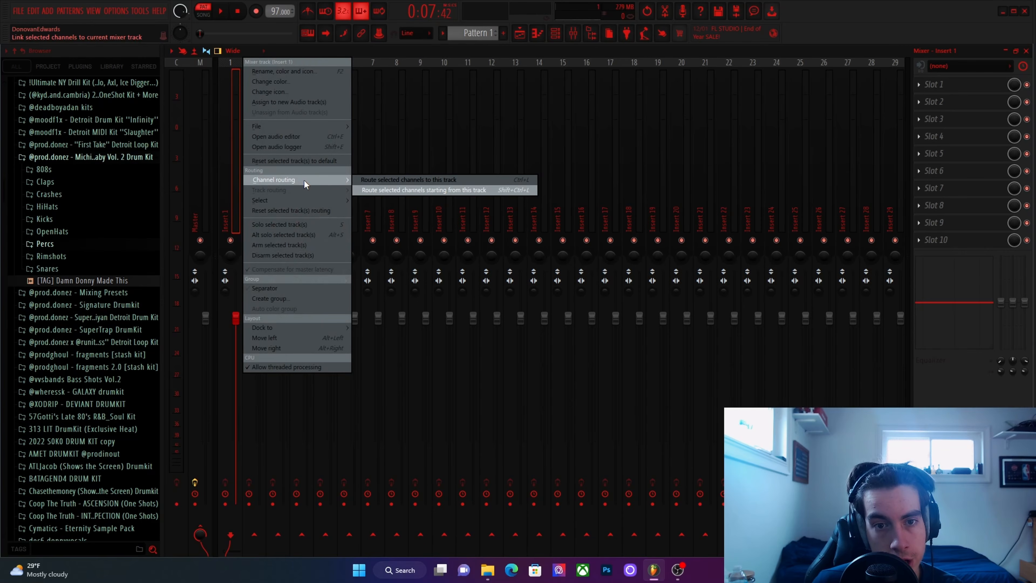
{"action": "left_click", "coordinate": [393, 190]}
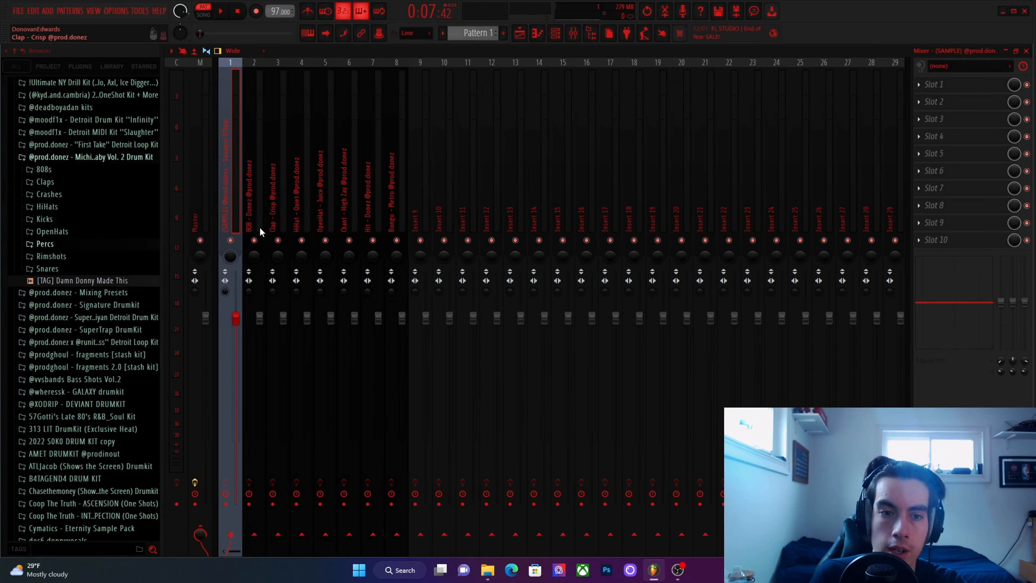
{"action": "left_click_drag", "start_coordinate": [226, 217], "coordinate": [394, 222]}
{"action": "left_click_drag", "start_coordinate": [402, 317], "coordinate": [403, 507]}
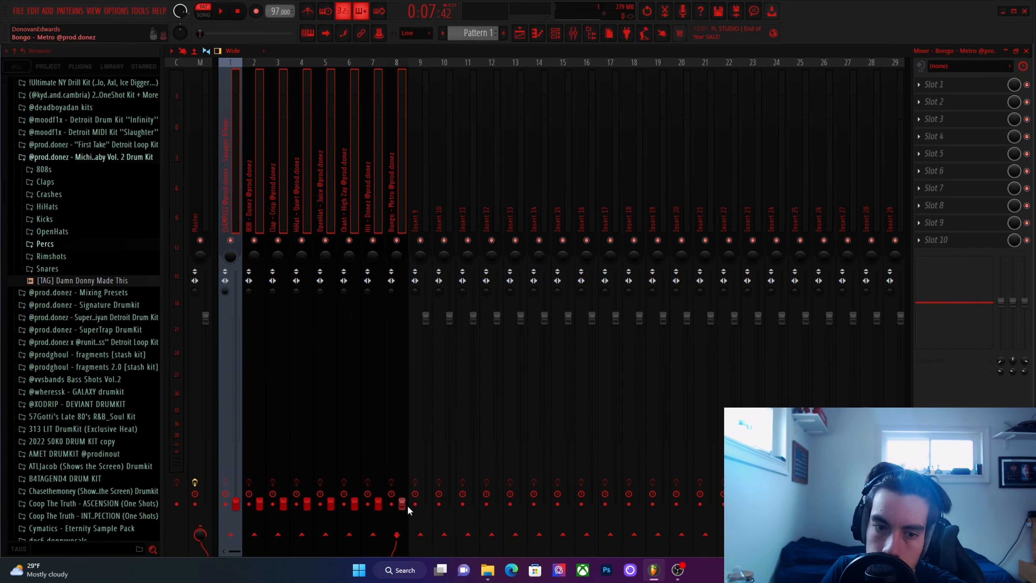
With the beat playing, raise the sample, clap, hi-hat, open hat and chant faders to balanced levels, keeping the clap the loudest.
{"action": "left_click", "coordinate": [231, 217]}
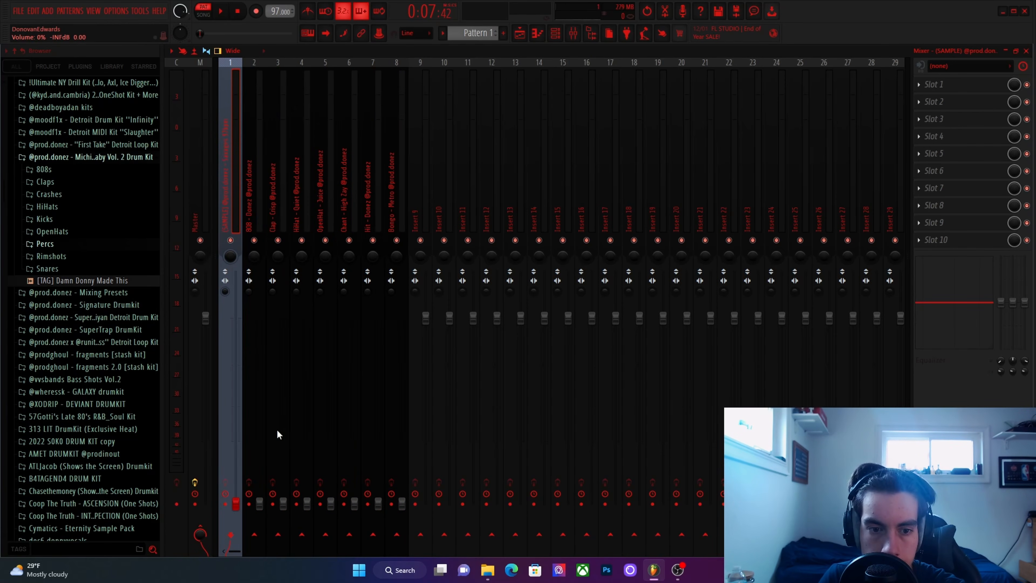
{"action": "left_click_drag", "start_coordinate": [236, 505], "coordinate": [234, 342]}
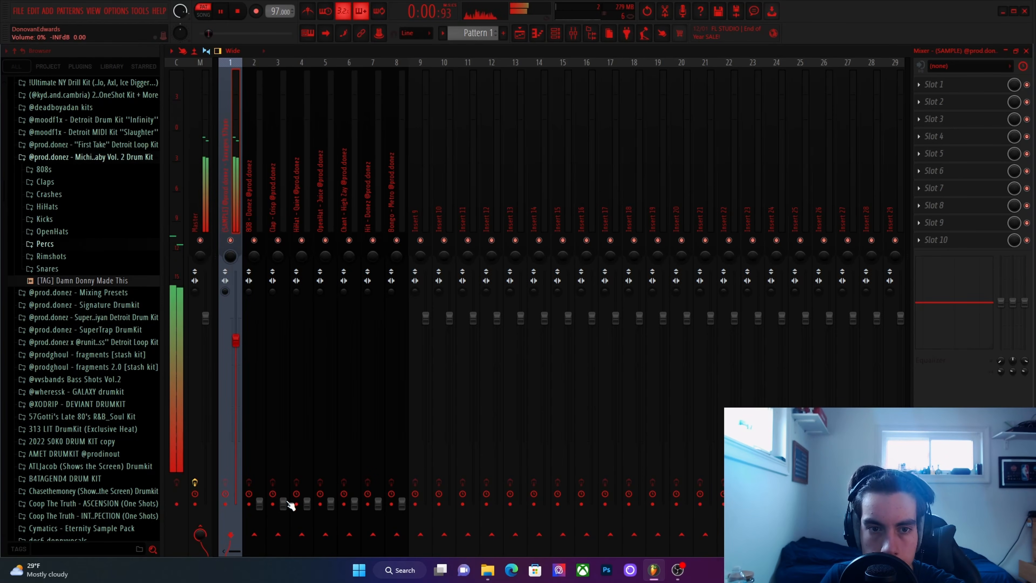
{"action": "left_click_drag", "start_coordinate": [283, 504], "coordinate": [283, 317]}
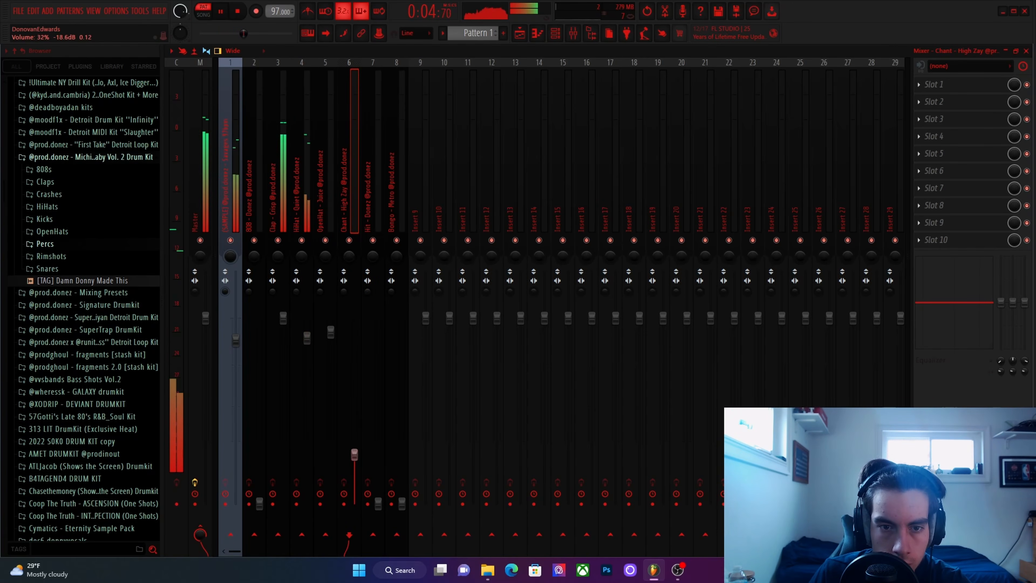
{"action": "left_click_drag", "start_coordinate": [354, 367], "coordinate": [354, 329]}
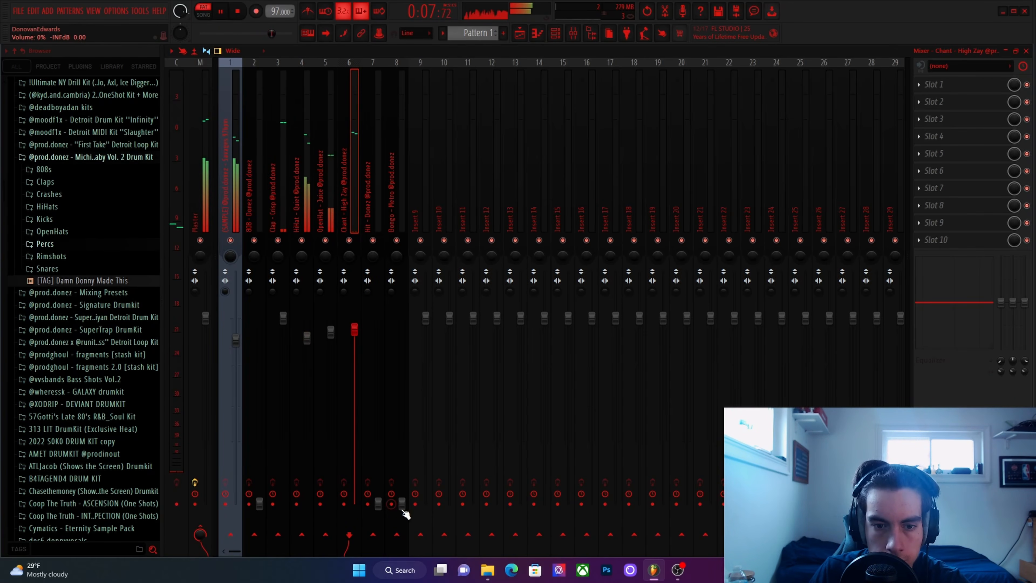
Raise the bongo and hit faders to sit with the other percussion, keeping the hit slightly lower than the bongo.
{"action": "left_click_drag", "start_coordinate": [402, 504], "coordinate": [401, 322]}
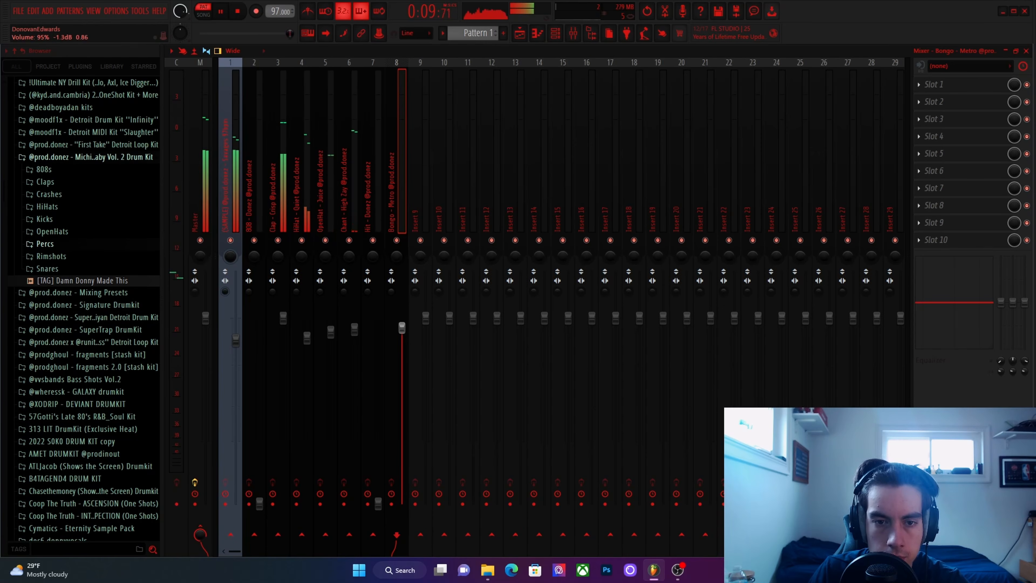
{"action": "left_click_drag", "start_coordinate": [378, 504], "coordinate": [378, 346]}
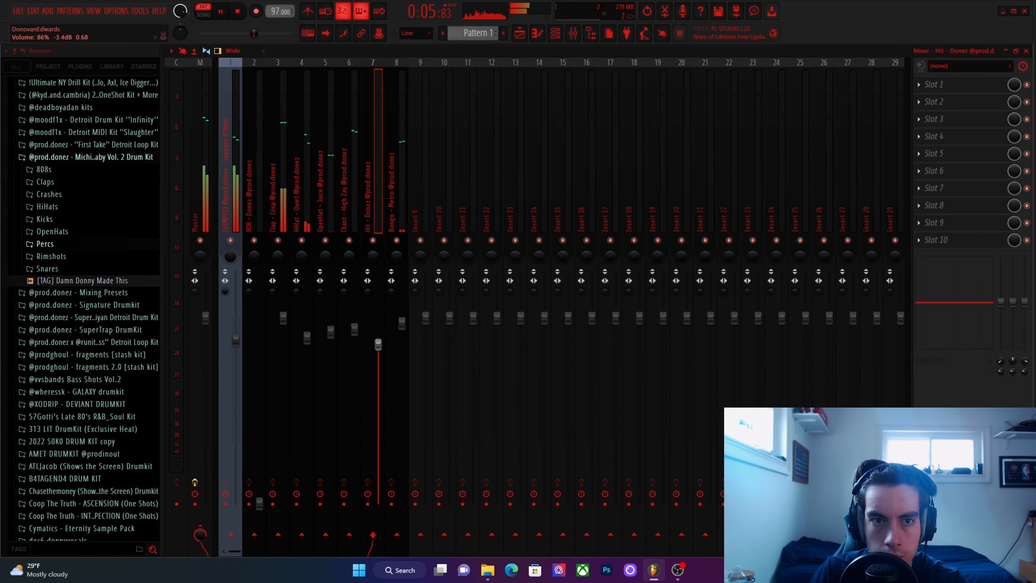
{"action": "left_click_drag", "start_coordinate": [378, 339], "coordinate": [378, 334]}
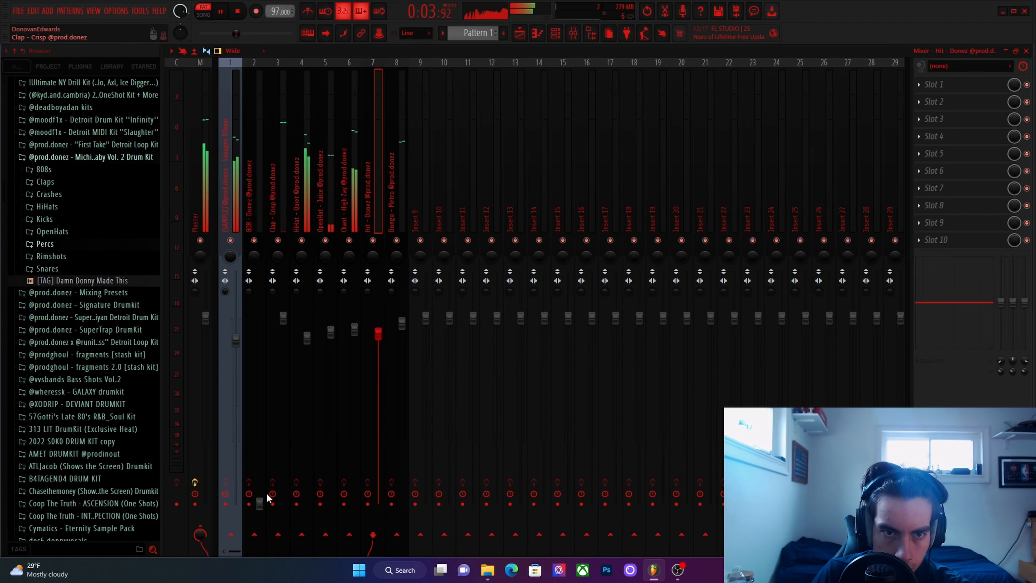
Raise the 808 fader slightly above the clap's, set its stereo separation to 100% merged, and audition the mix.
{"action": "key", "text": "space"}
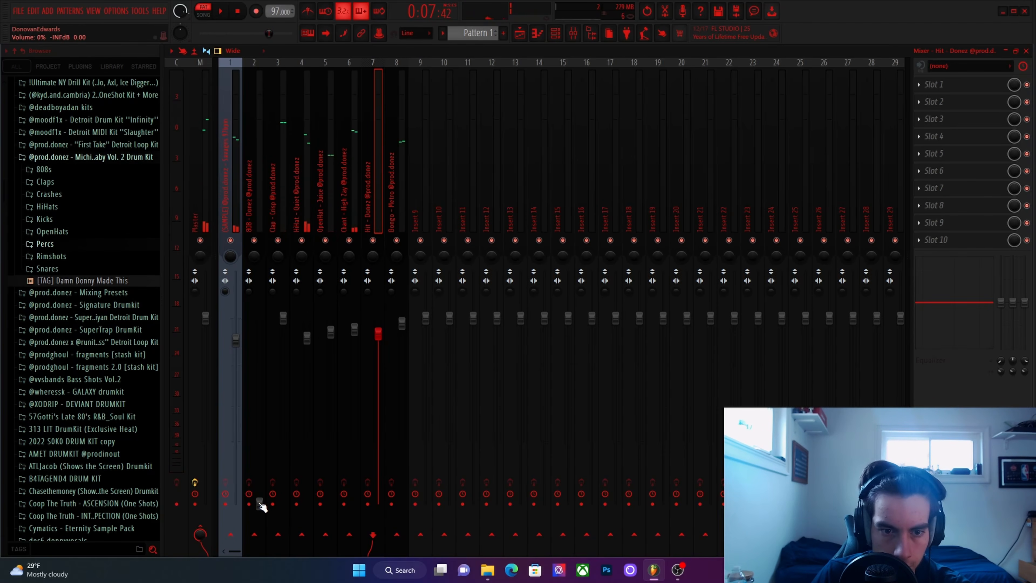
{"action": "left_click_drag", "start_coordinate": [260, 504], "coordinate": [260, 313]}
{"action": "key", "text": "space"}
{"action": "key", "text": "space"}
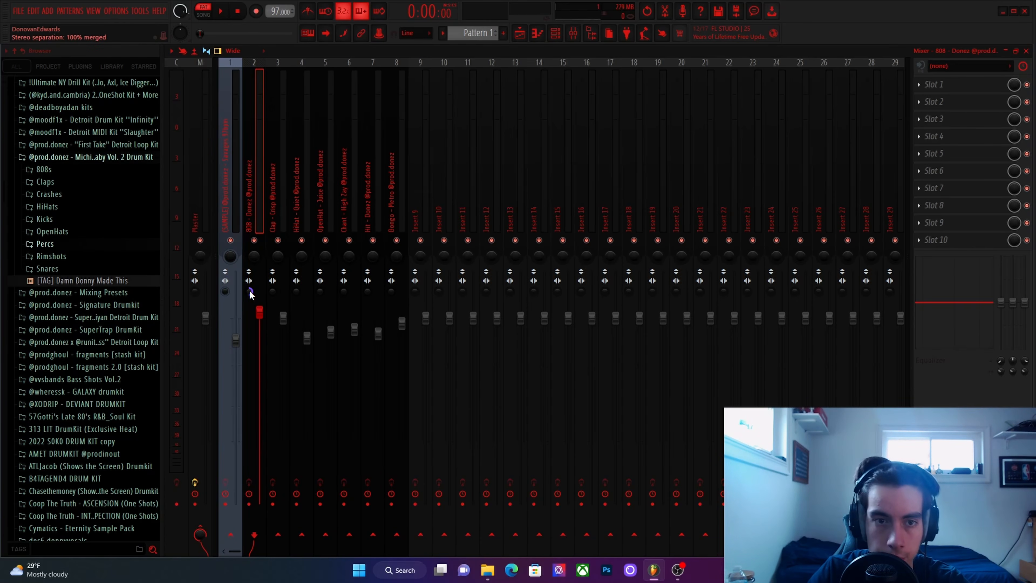
{"action": "key", "text": "space"}
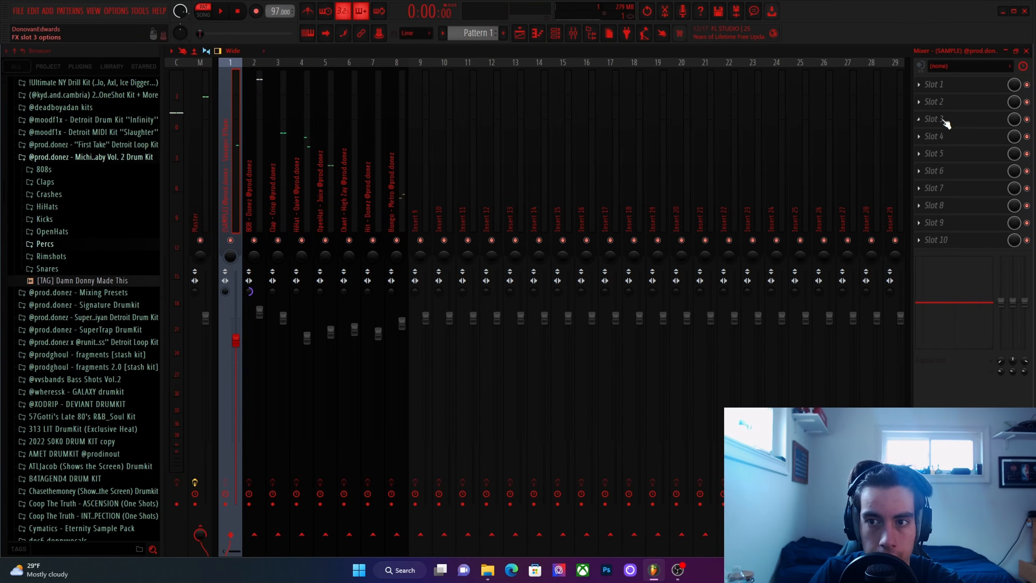
Add Fruity Parametric EQ 2 to slot 1 of the sample's mixer track and load the 100Hz Cut preset.
{"action": "left_click", "coordinate": [949, 86]}
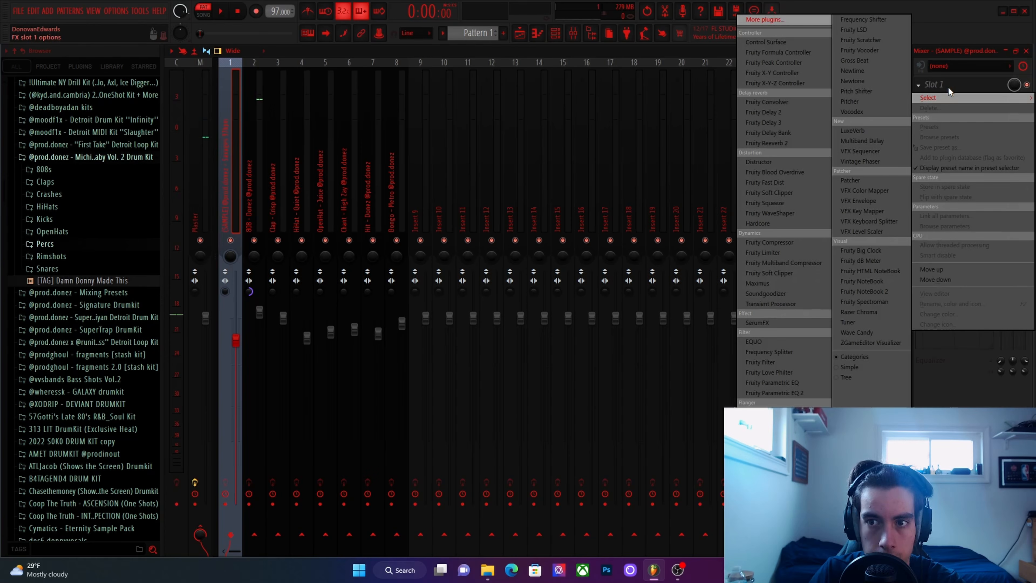
{"action": "left_click", "coordinate": [770, 388]}
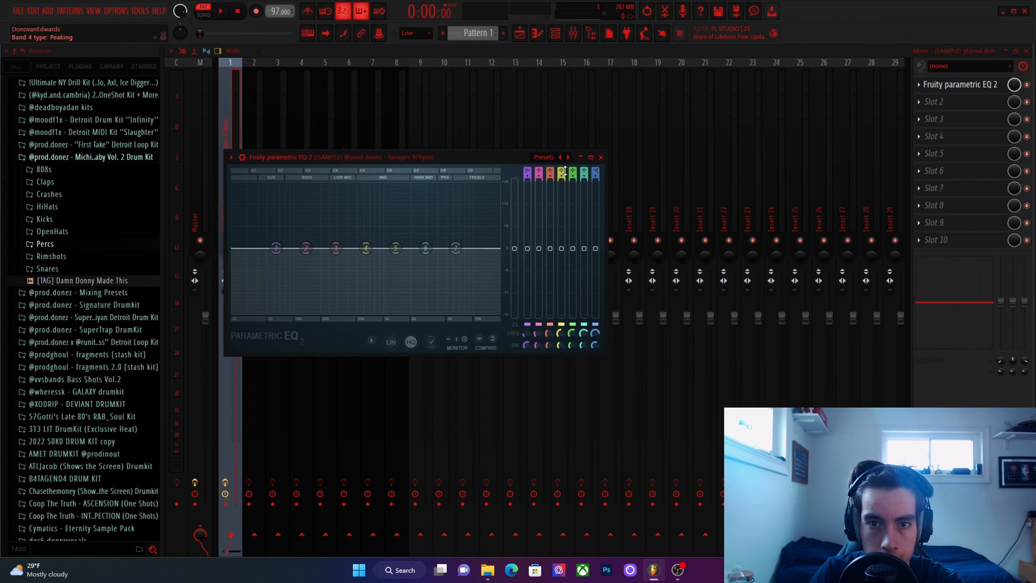
{"action": "left_click", "coordinate": [567, 157]}
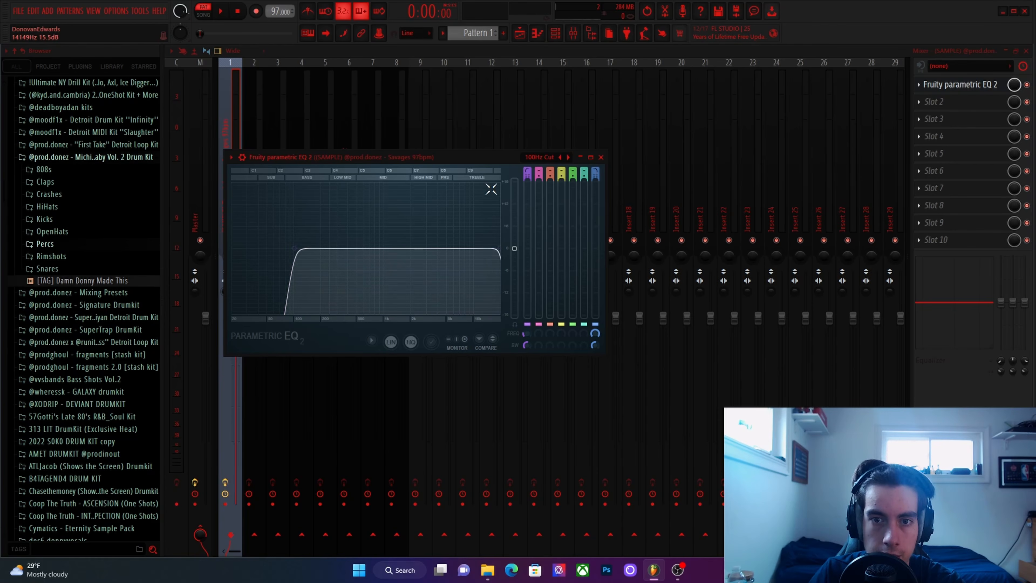
{"action": "left_click", "coordinate": [532, 157]}
{"action": "mouse_move", "coordinate": [550, 164]}
{"action": "left_click", "coordinate": [607, 195]}
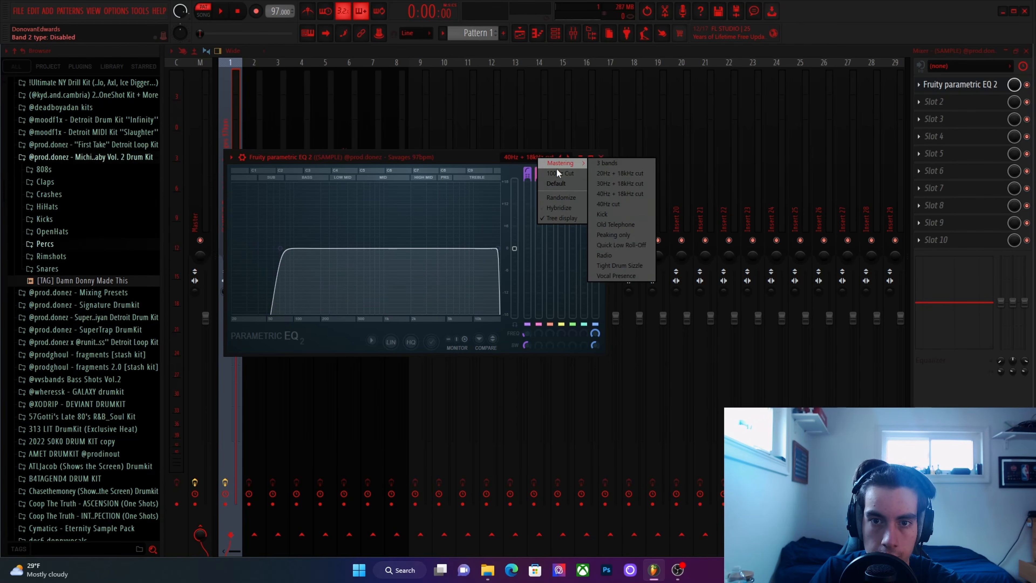
{"action": "left_click", "coordinate": [560, 173]}
During playback, set the sample EQ's low cut to about 146 Hz, lower its high cut, and close the EQ.
{"action": "key", "text": "space"}
{"action": "left_click_drag", "start_coordinate": [333, 248], "coordinate": [310, 248]}
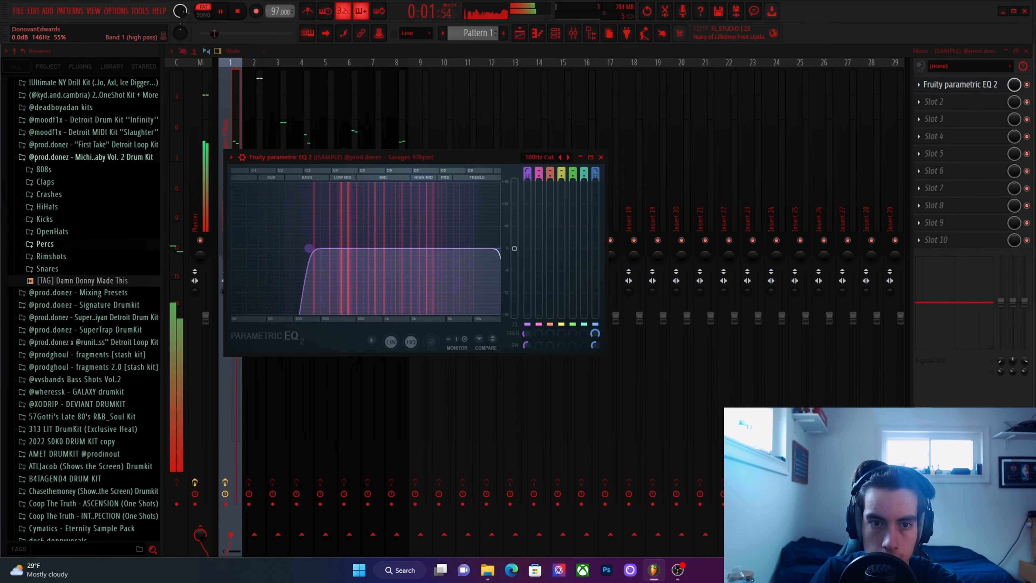
{"action": "mouse_move", "coordinate": [497, 248]}
{"action": "left_mouse_down"}
{"action": "mouse_move", "coordinate": [467, 248]}
{"action": "mouse_move", "coordinate": [480, 248]}
{"action": "left_mouse_up"}
{"action": "left_click", "coordinate": [601, 157]}
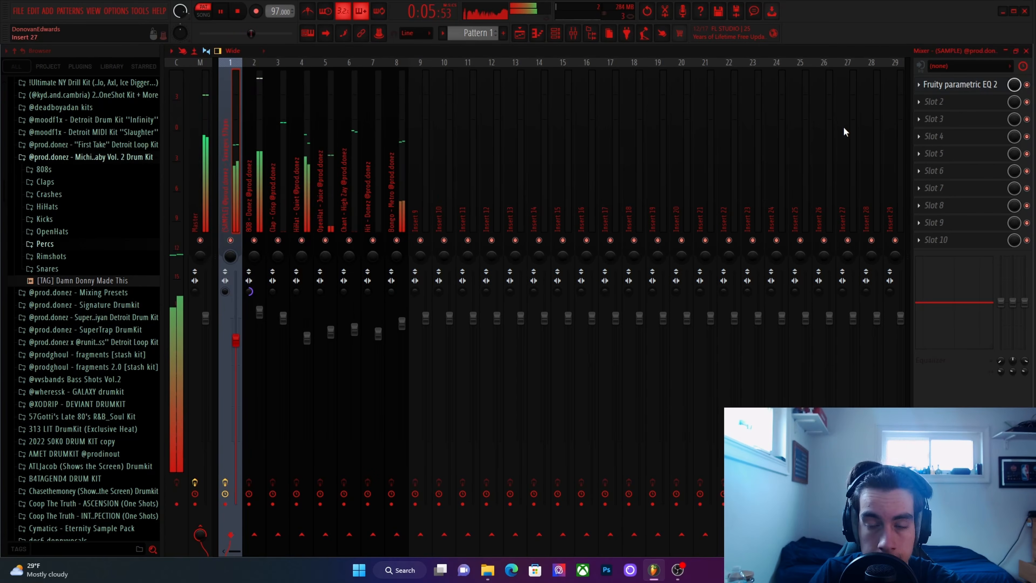
Return to the playlist and split Pattern 1 and Pattern 2 by channel.
{"action": "key", "text": "F9"}
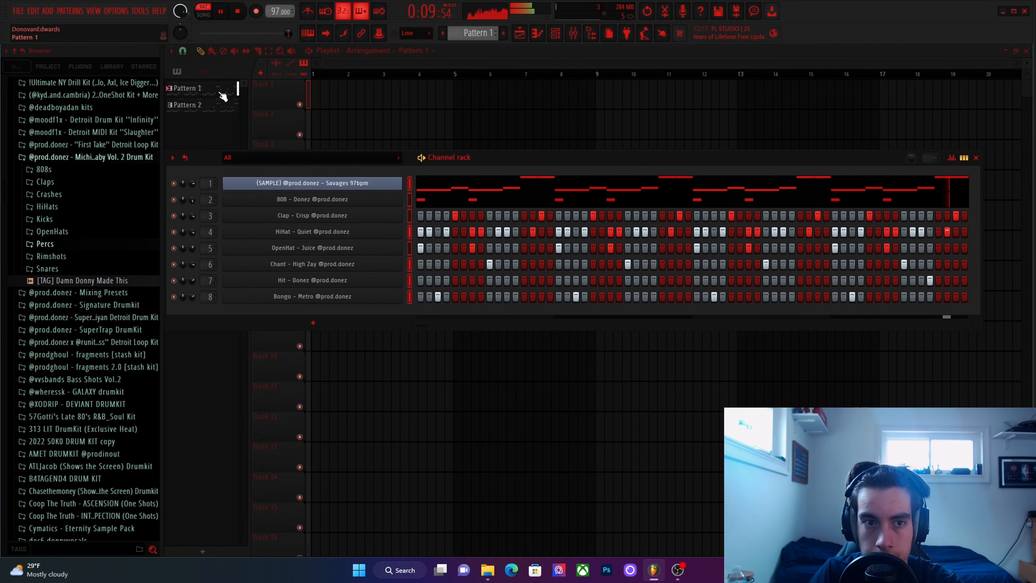
{"action": "key", "text": "F6"}
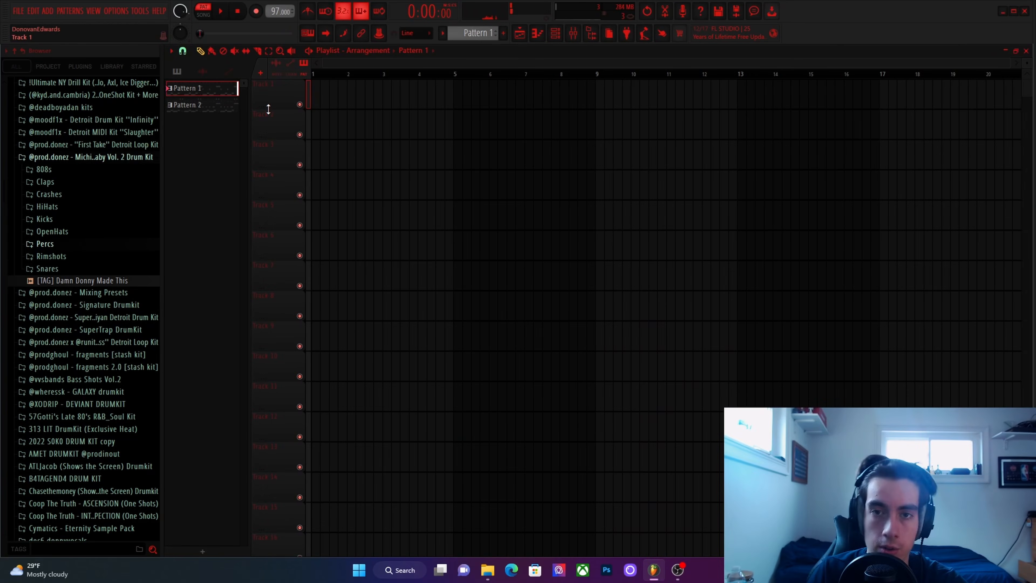
{"action": "right_click", "coordinate": [227, 100]}
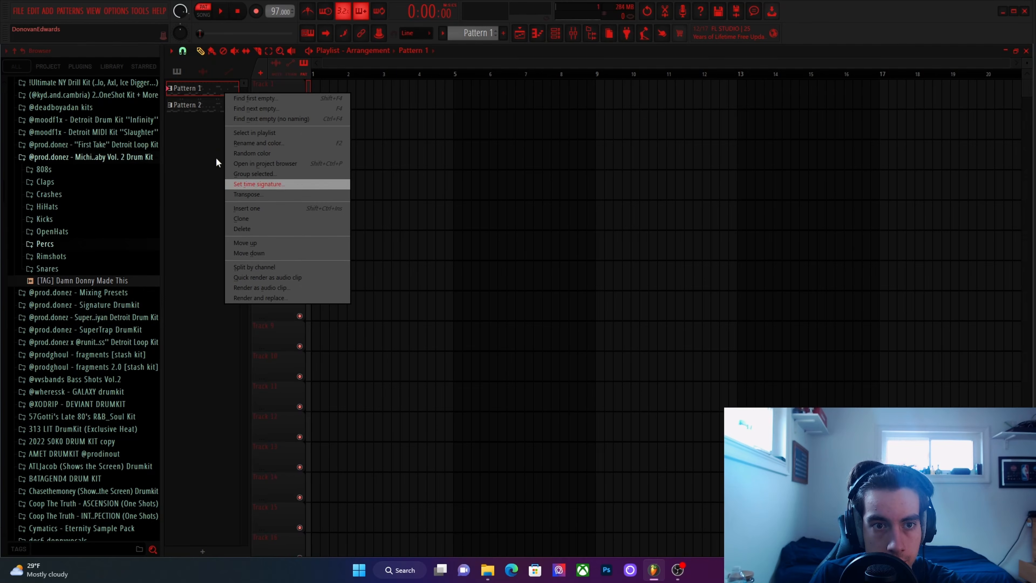
{"action": "left_click", "coordinate": [255, 268]}
{"action": "right_click", "coordinate": [216, 220]}
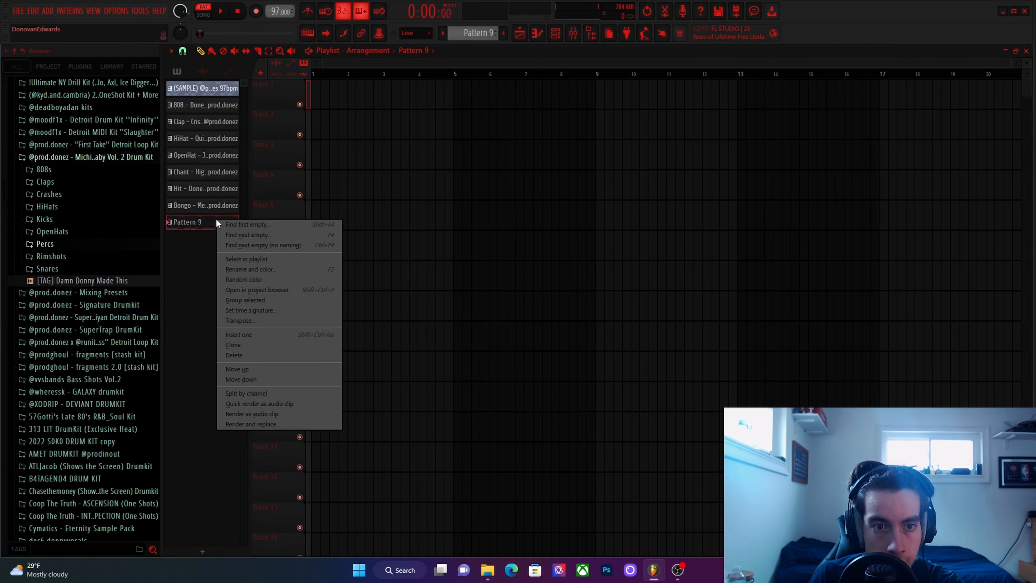
{"action": "left_click", "coordinate": [244, 390]}
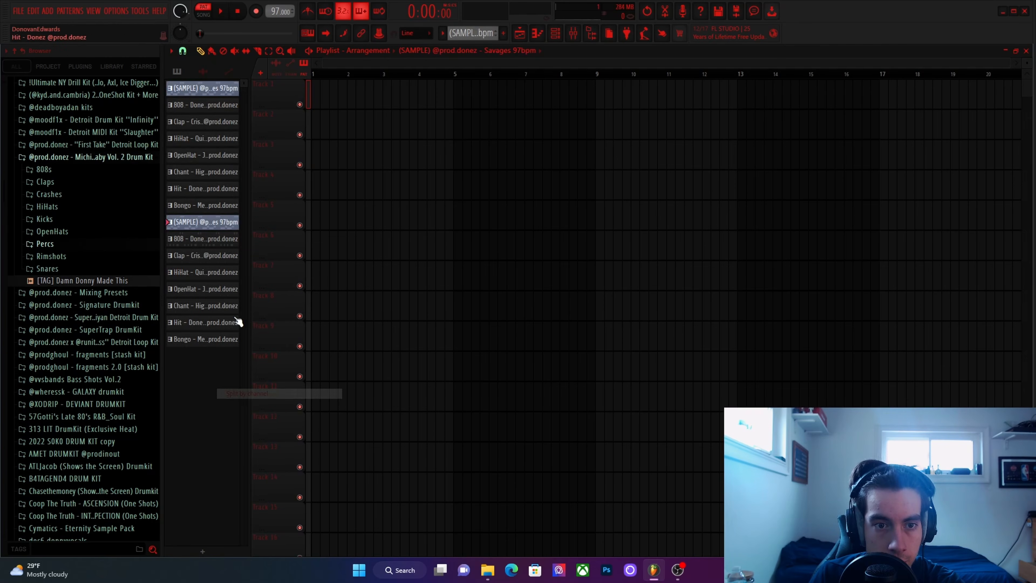
{"action": "left_click", "coordinate": [220, 90], "text": "shift"}
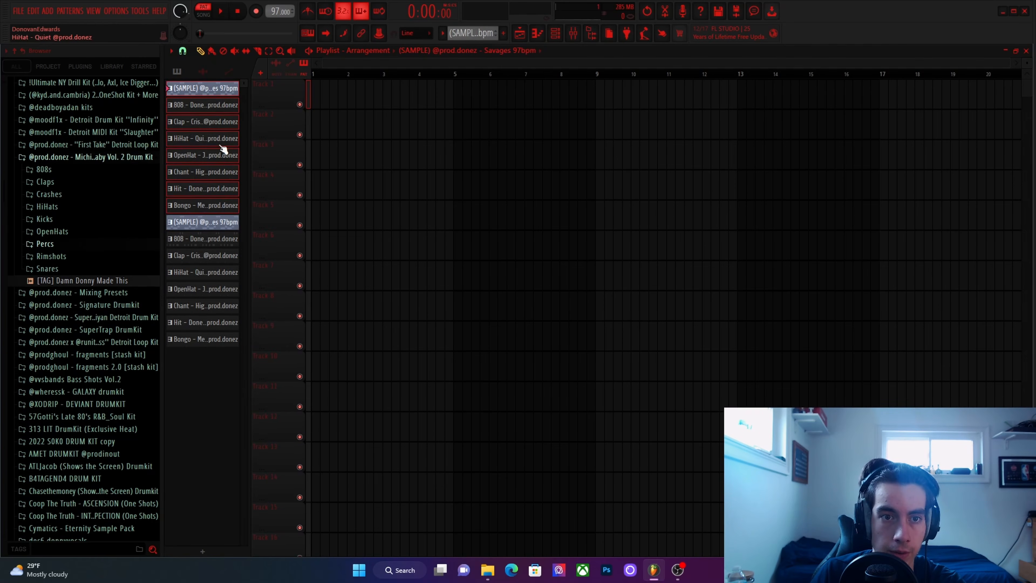
{"action": "left_click_drag", "start_coordinate": [221, 120], "coordinate": [315, 95]}
{"action": "left_click", "coordinate": [228, 207]}
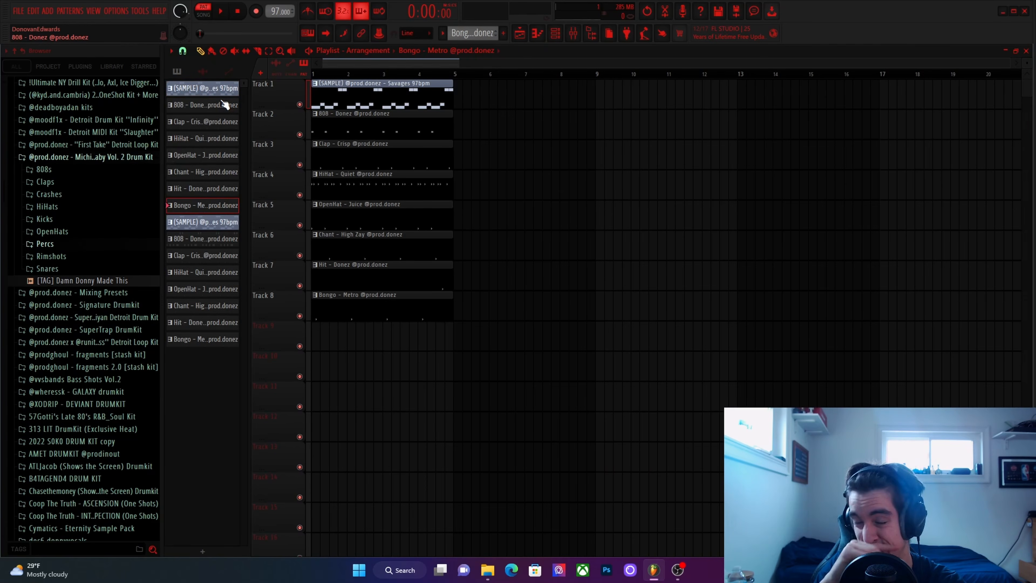
{"action": "key", "text": "ctrl+a"}
{"action": "key", "text": "Delete"}
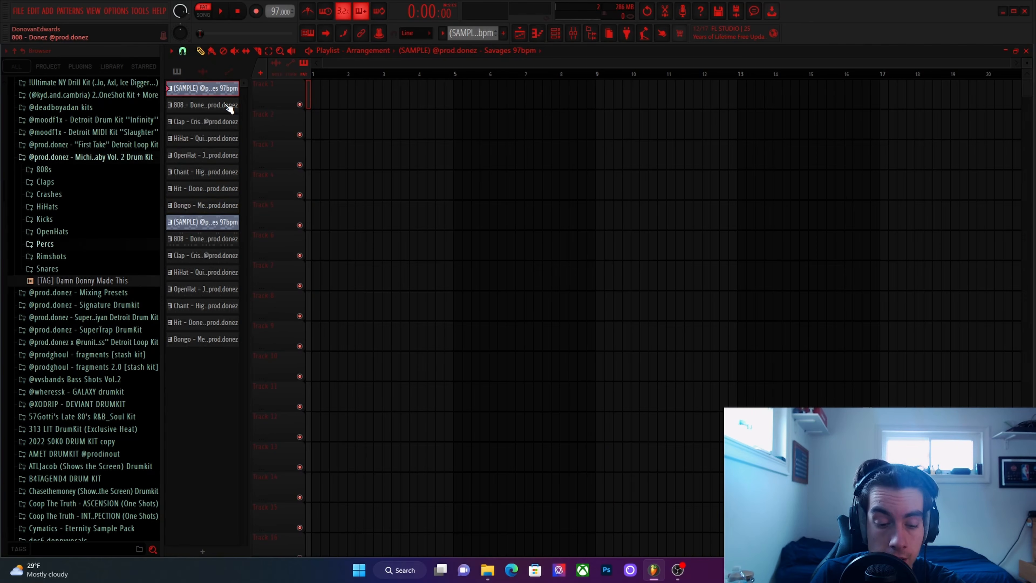
{"action": "key", "text": "F2"}
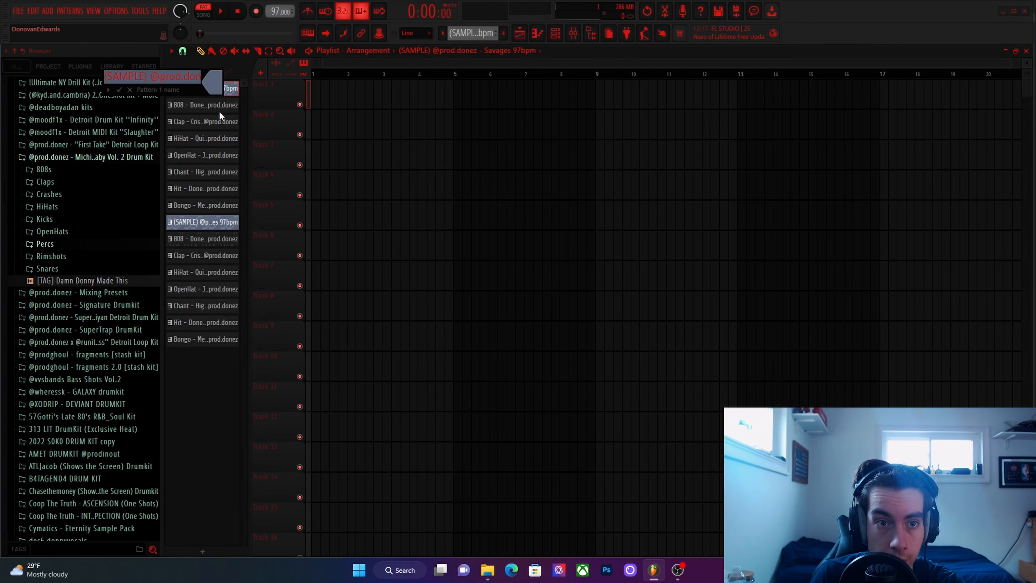
{"action": "left_click", "coordinate": [128, 90]}
Place the first set of split channel patterns at bar 1 and the second set at bar 5 on Tracks 1–8, then audition the song.
{"action": "left_click_drag", "start_coordinate": [229, 210], "coordinate": [314, 88]}
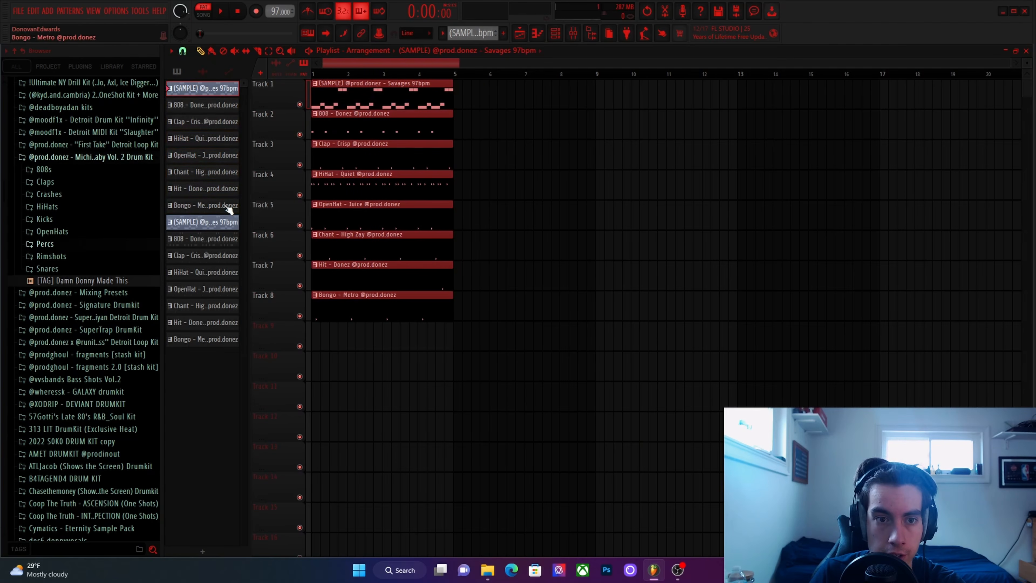
{"action": "left_click_drag", "start_coordinate": [212, 345], "coordinate": [457, 90]}
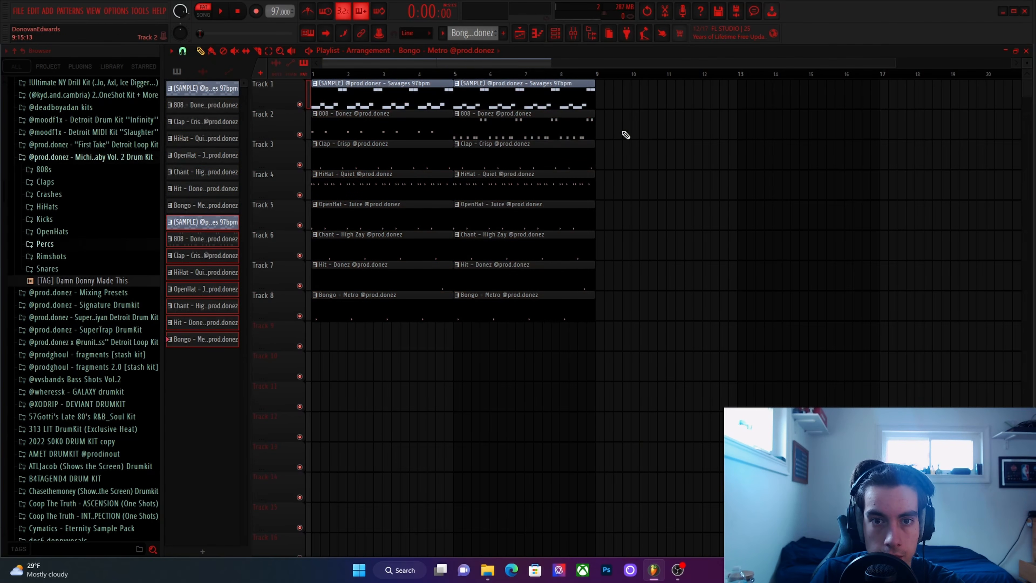
{"action": "left_click", "coordinate": [227, 224]}
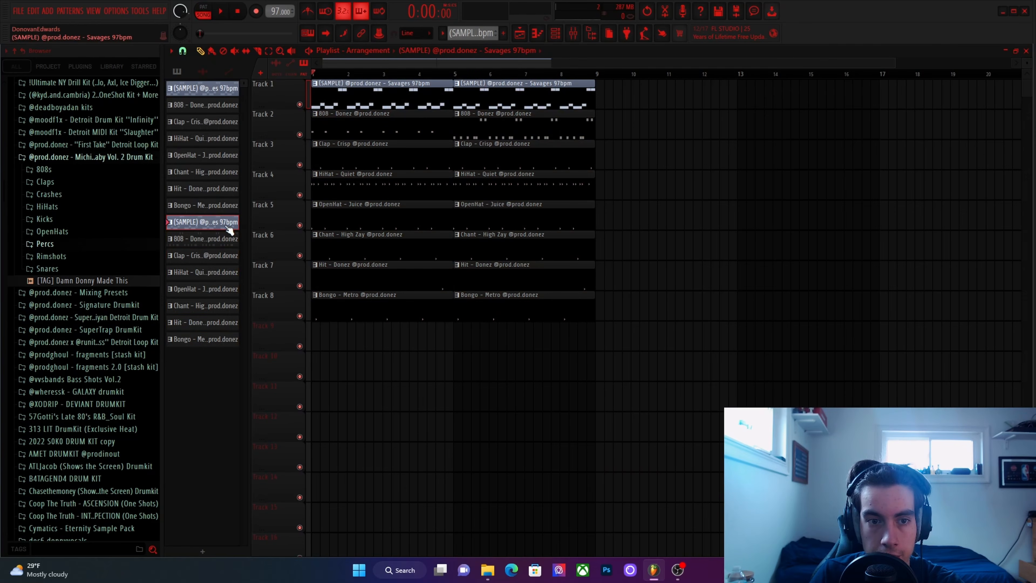
{"action": "key", "text": "space"}
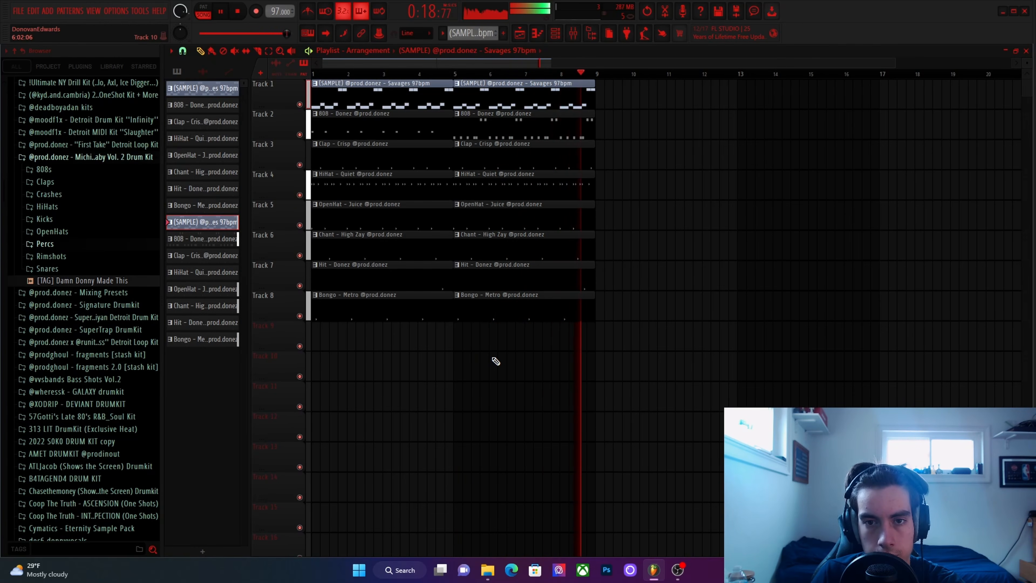
{"action": "key", "text": "space"}
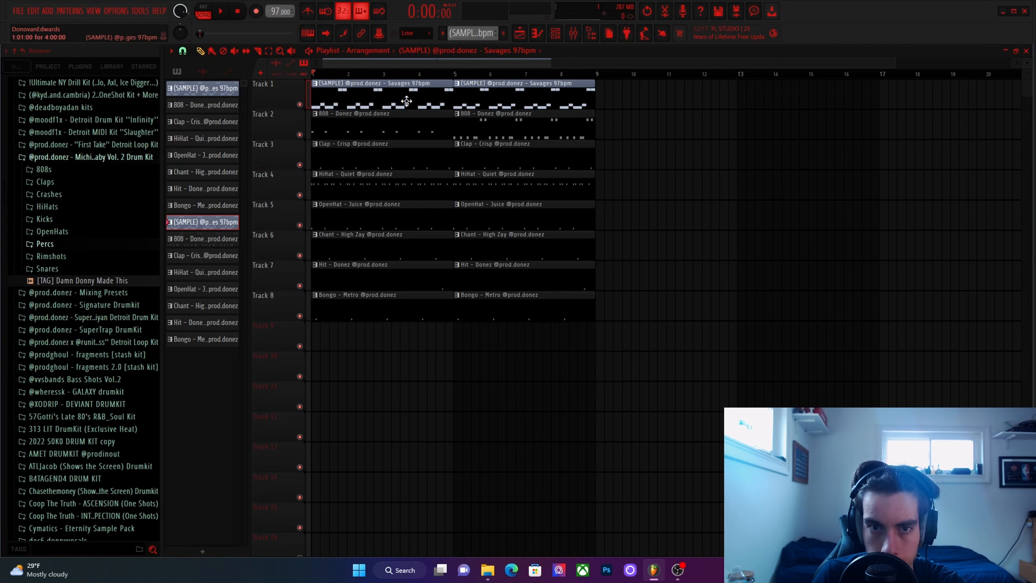
Select every clip on Tracks 1–8 and duplicate the eight-bar section repeatedly until the arrangement reaches bar 41.
{"action": "left_click_drag", "start_coordinate": [393, 79], "coordinate": [583, 350]}
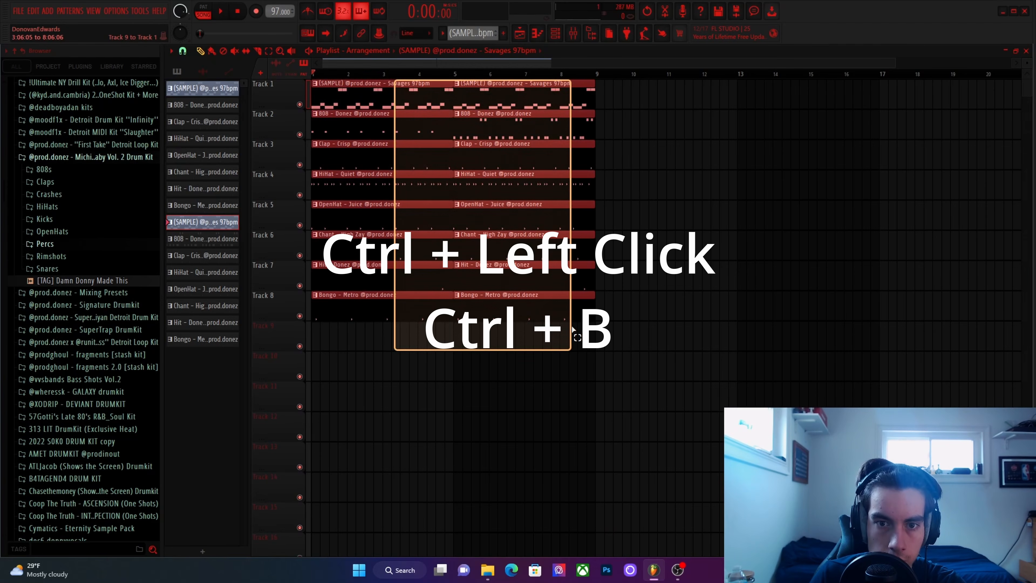
{"action": "key", "text": "ctrl+b"}
{"action": "key", "text": "ctrl+b"}
{"action": "key", "text": "ctrl+b"}
{"action": "key", "text": "ctrl+b"}
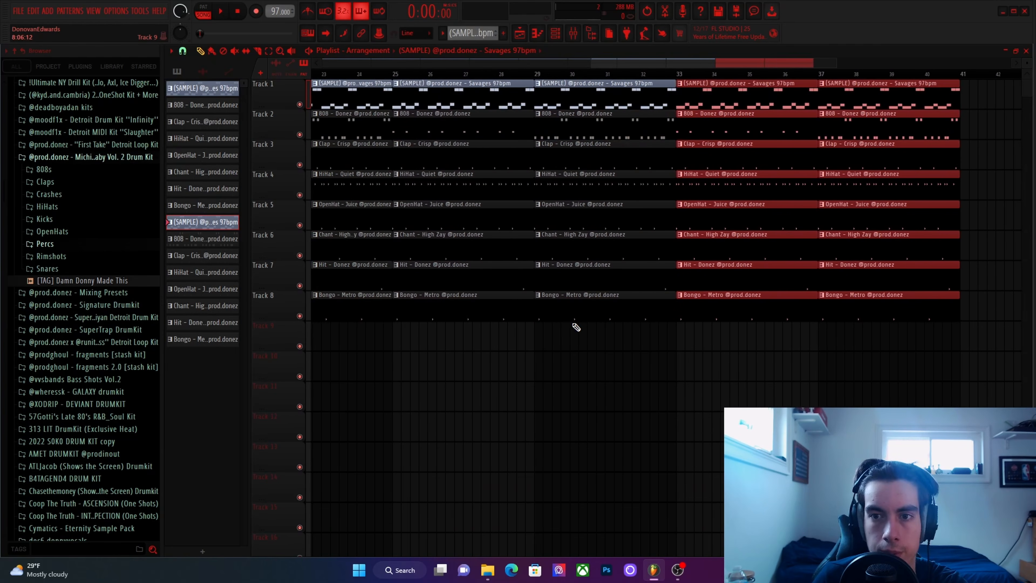
{"action": "left_click", "coordinate": [568, 392], "text": "ctrl"}
{"action": "scroll", "coordinate": [448, 332], "scroll_direction": "down", "scroll_amount": 5}
{"action": "scroll", "coordinate": [449, 333], "scroll_direction": "up", "scroll_amount": 5}
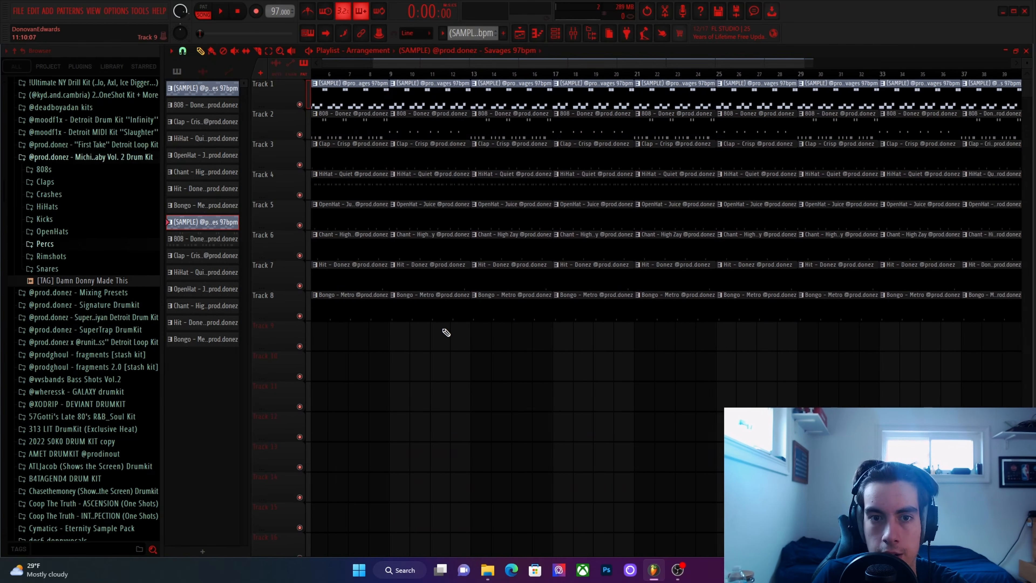
Trim the start of the first 808 clip on Track 2 so it begins at bar 3, and play the intro.
{"action": "scroll", "coordinate": [548, 342], "scroll_direction": "up", "scroll_amount": 3}
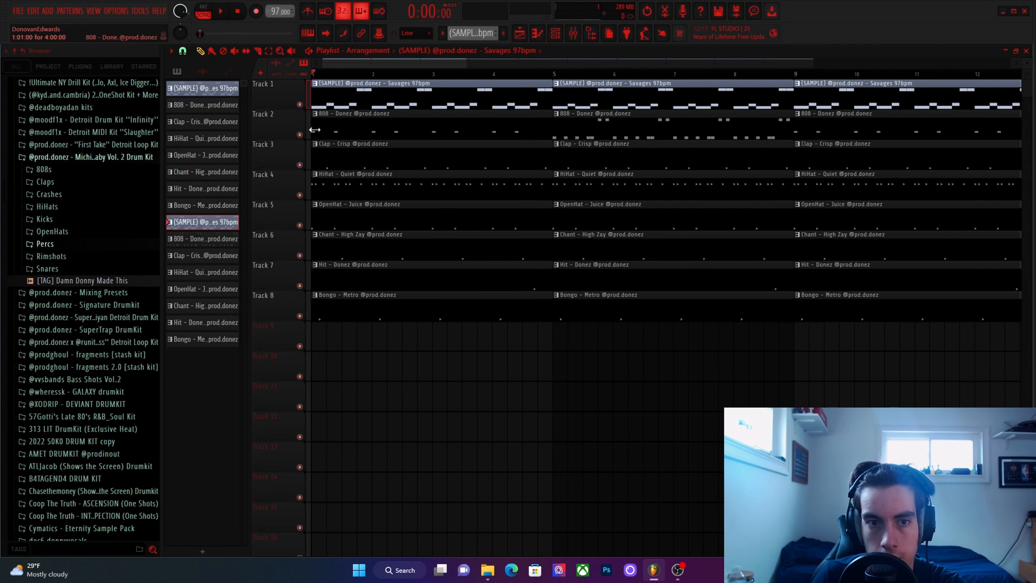
{"action": "left_click_drag", "start_coordinate": [313, 131], "coordinate": [438, 133]}
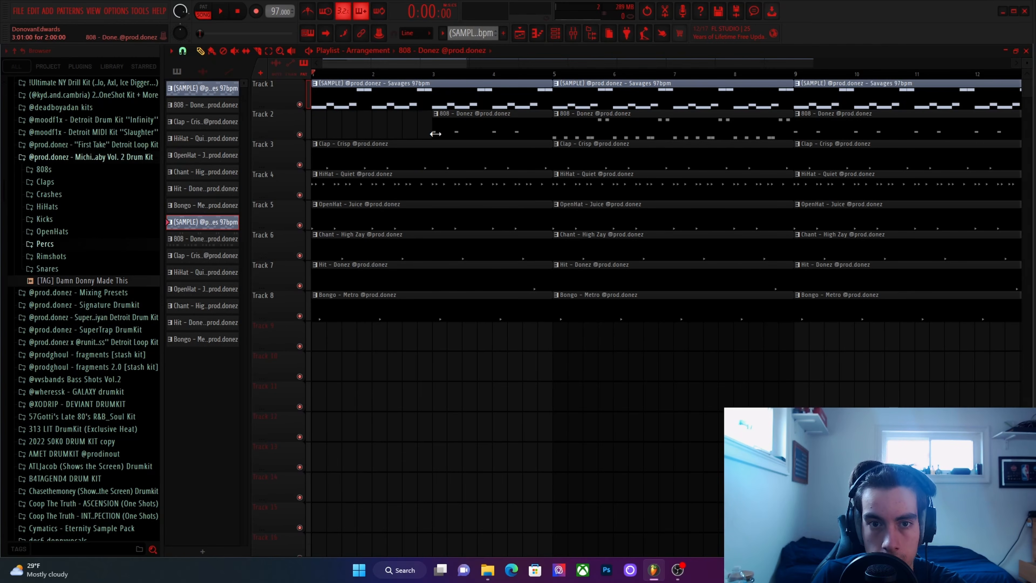
{"action": "mouse_move", "coordinate": [435, 133]}
{"action": "left_mouse_down"}
{"action": "mouse_move", "coordinate": [326, 131]}
{"action": "mouse_move", "coordinate": [422, 129]}
{"action": "left_mouse_up"}
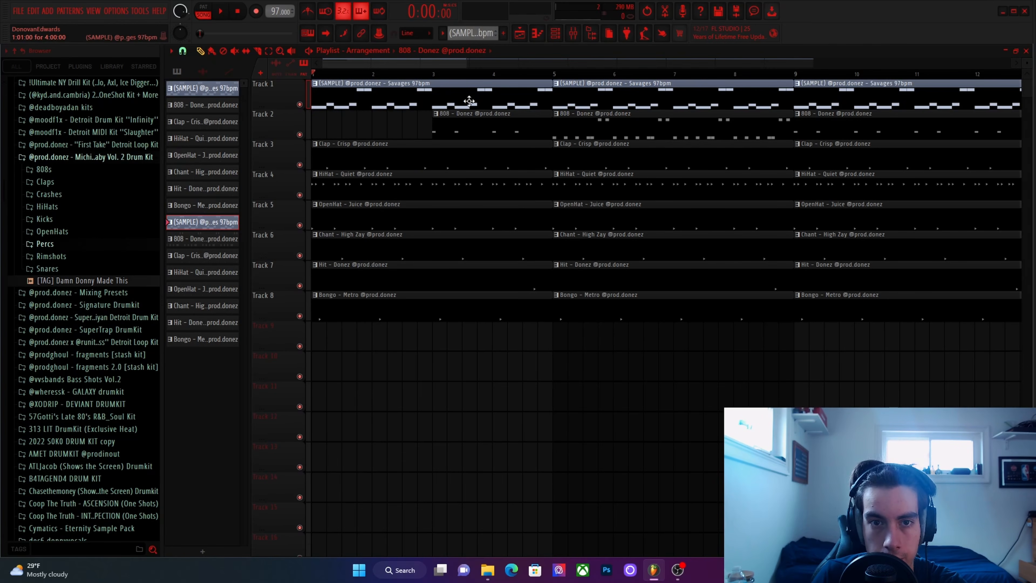
{"action": "key", "text": "space"}
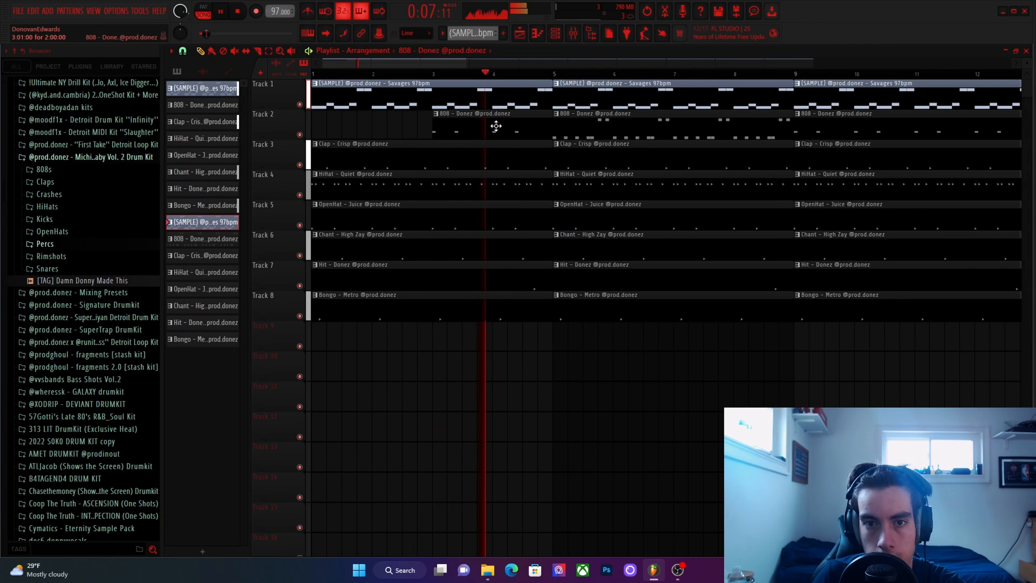
{"action": "scroll", "coordinate": [519, 128], "scroll_direction": "down", "scroll_amount": 3, "text": "ctrl"}
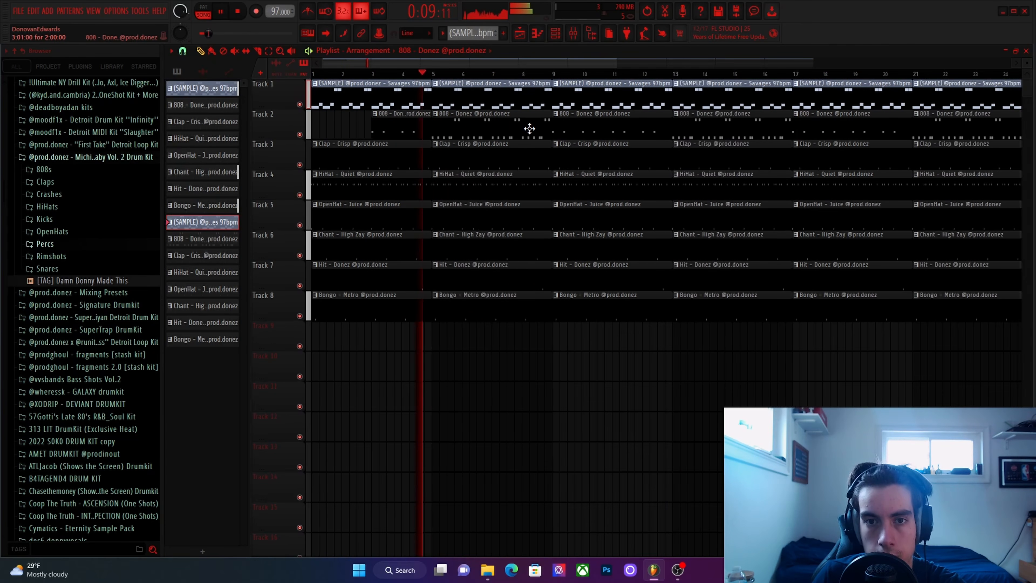
During playback, trim the start of the 808 clip at bar 17 so it begins at bar 19.
{"action": "scroll", "coordinate": [518, 130], "scroll_direction": "down", "scroll_amount": 1, "text": "ctrl"}
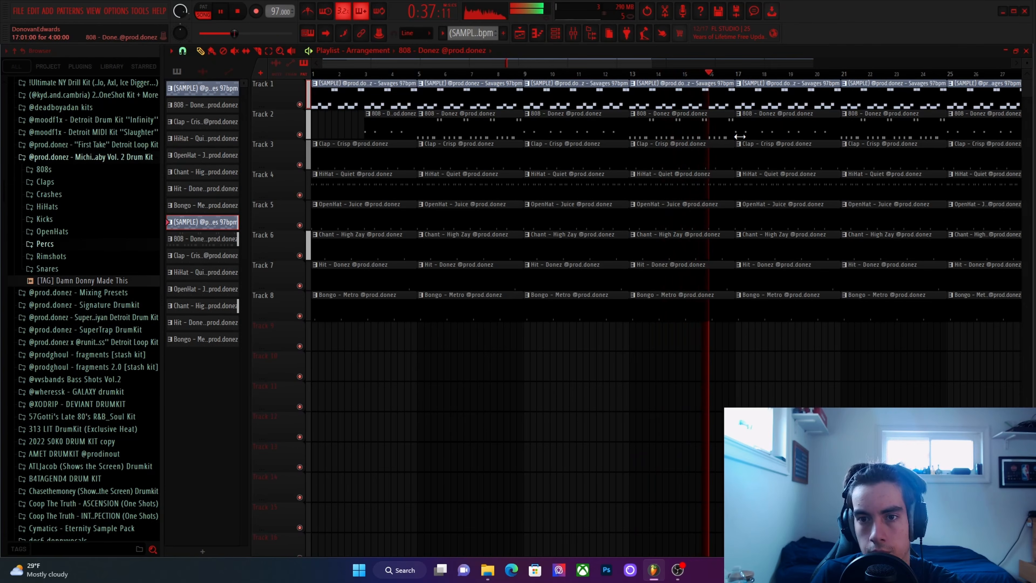
{"action": "left_click_drag", "start_coordinate": [740, 136], "coordinate": [792, 137]}
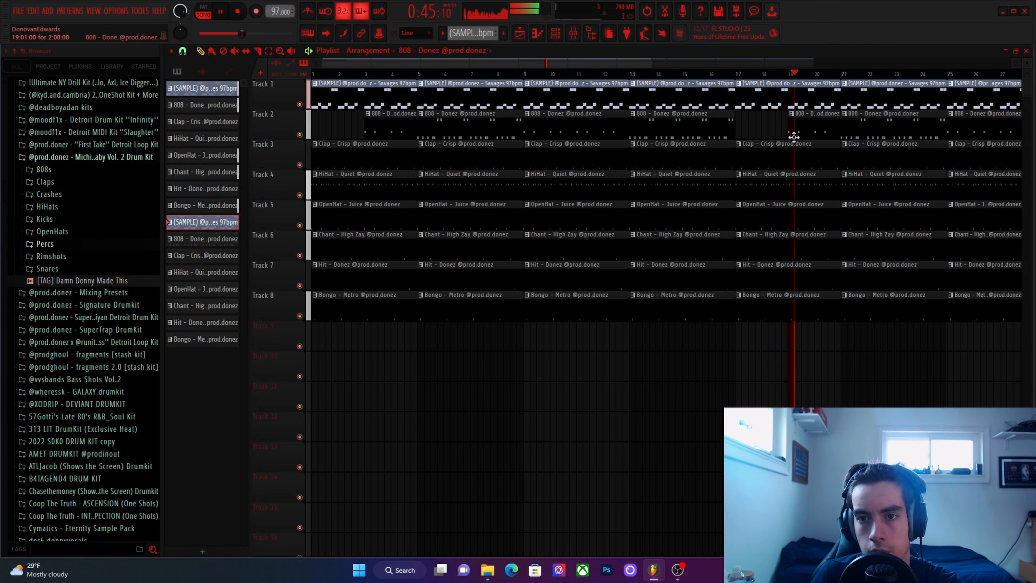
{"action": "scroll", "coordinate": [791, 137], "scroll_direction": "down", "scroll_amount": 2}
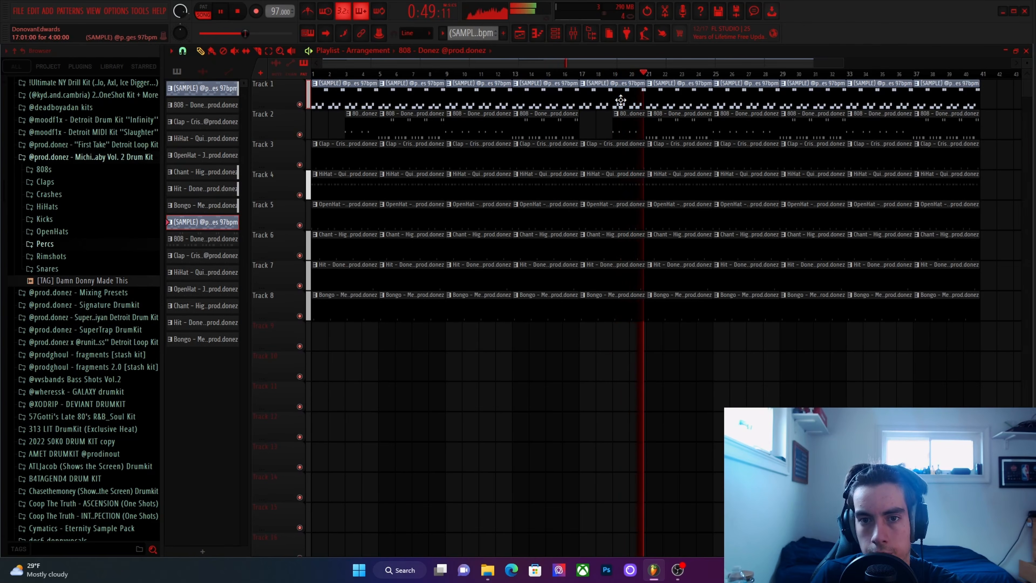
Stop playback and cut all clips from bar 17 onward on every track.
{"action": "key", "text": "space"}
{"action": "left_click_drag", "start_coordinate": [619, 100], "coordinate": [954, 318]}
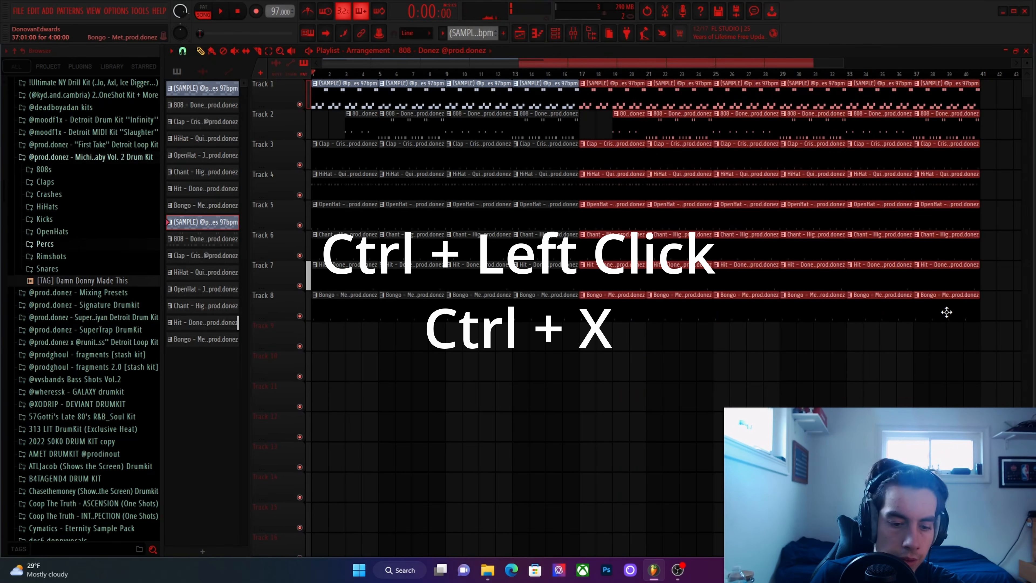
{"action": "key", "text": "ctrl+x"}
{"action": "left_click_drag", "start_coordinate": [327, 101], "coordinate": [601, 382]}
{"action": "left_click", "coordinate": [590, 160], "text": "ctrl"}
{"action": "left_click_drag", "start_coordinate": [325, 90], "coordinate": [662, 364]}
{"action": "left_click", "coordinate": [663, 365], "text": "ctrl"}
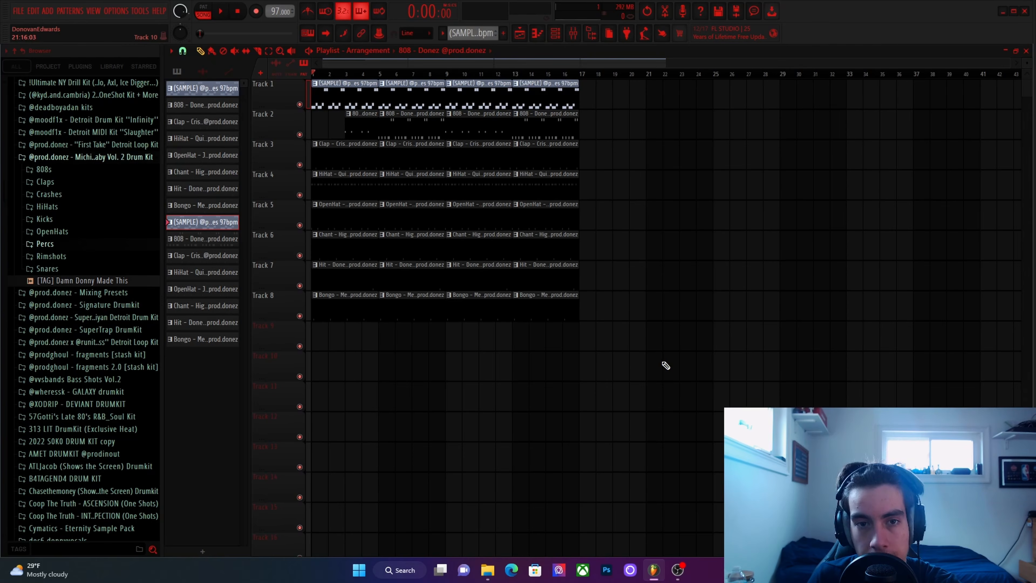
{"action": "left_click_drag", "start_coordinate": [340, 103], "coordinate": [656, 379]}
{"action": "left_click", "coordinate": [658, 382], "text": "ctrl"}
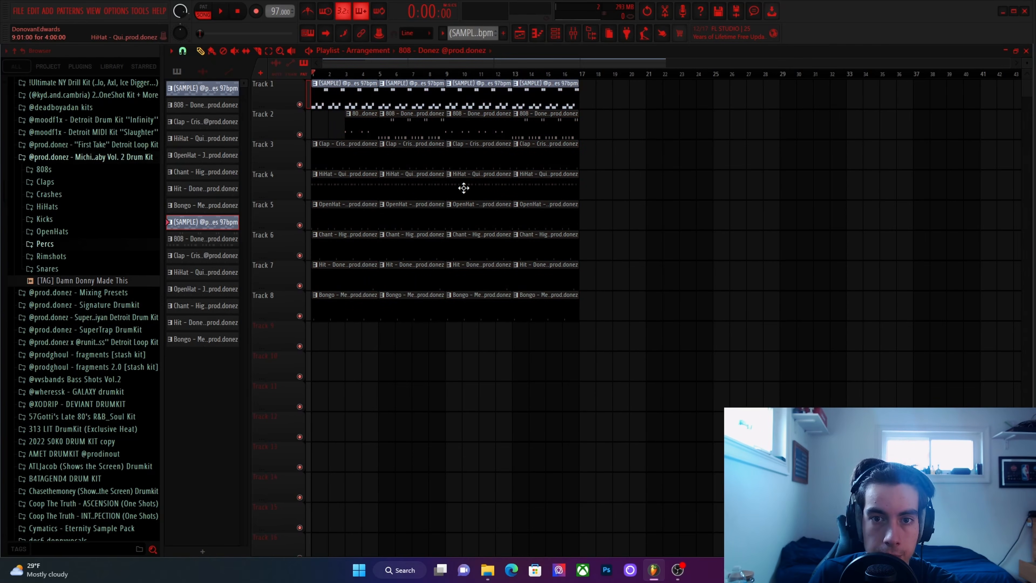
Select the whole 16-bar section and duplicate it twice so the arrangement runs to bar 49.
{"action": "left_click_drag", "start_coordinate": [363, 81], "coordinate": [614, 339]}
{"action": "key", "text": "ctrl+b"}
{"action": "key", "text": "ctrl+b"}
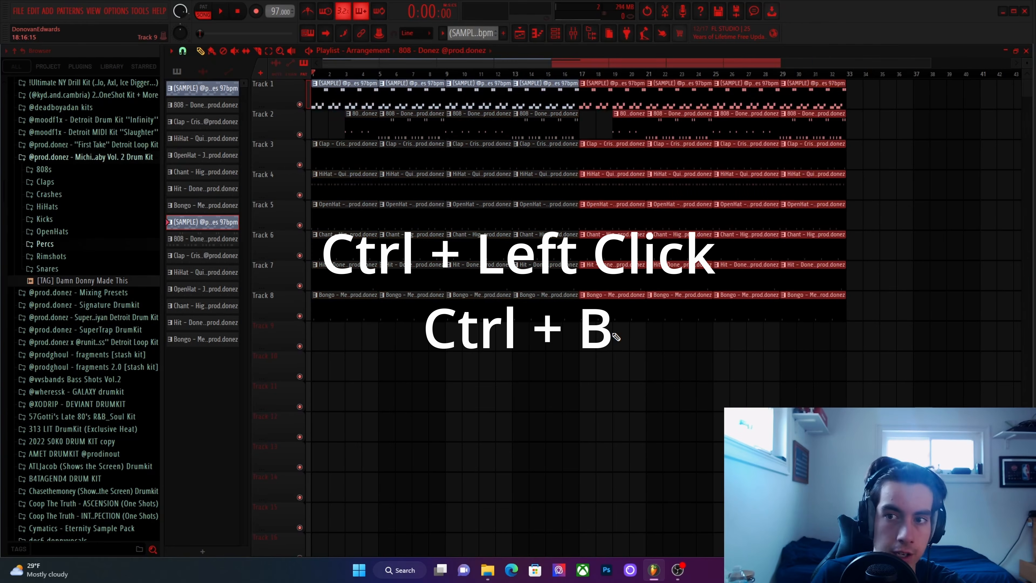
{"action": "left_click", "coordinate": [623, 343], "text": "ctrl"}
Place the [TAG] Damn Donny Made This sample at bar 1 of Track 9.
{"action": "scroll", "coordinate": [624, 344], "scroll_direction": "down", "scroll_amount": 3}
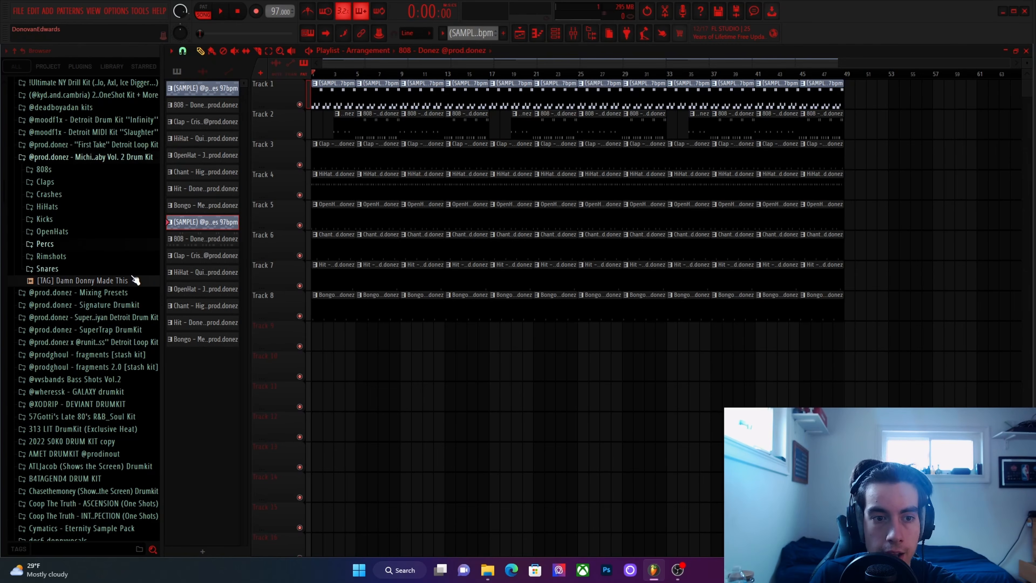
{"action": "left_click_drag", "start_coordinate": [136, 280], "coordinate": [314, 338]}
{"action": "scroll", "coordinate": [315, 339], "scroll_direction": "up", "scroll_amount": 3}
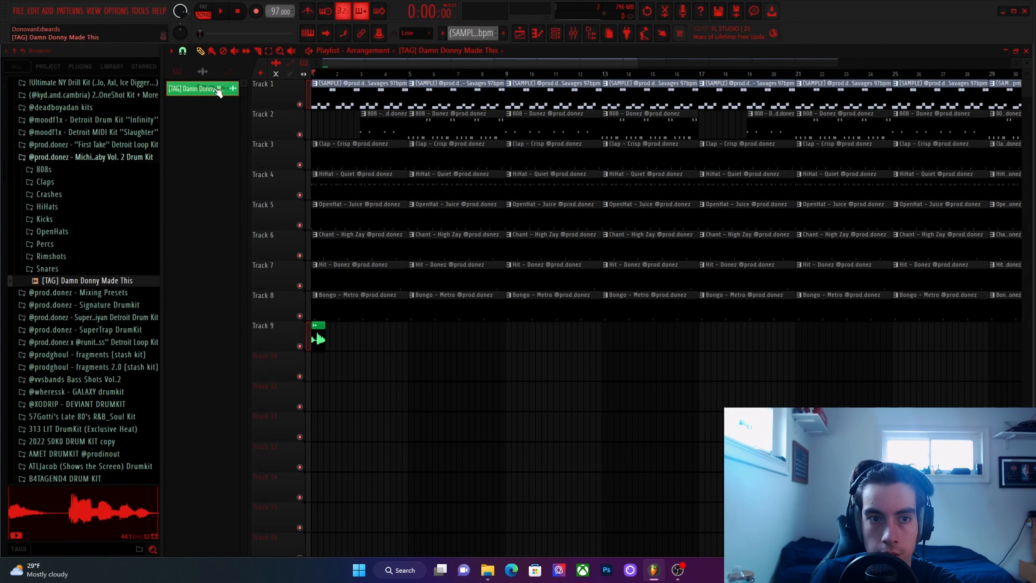
Route the tag's channel to mixer insert 9 and lower that track's fader.
{"action": "key", "text": "F9"}
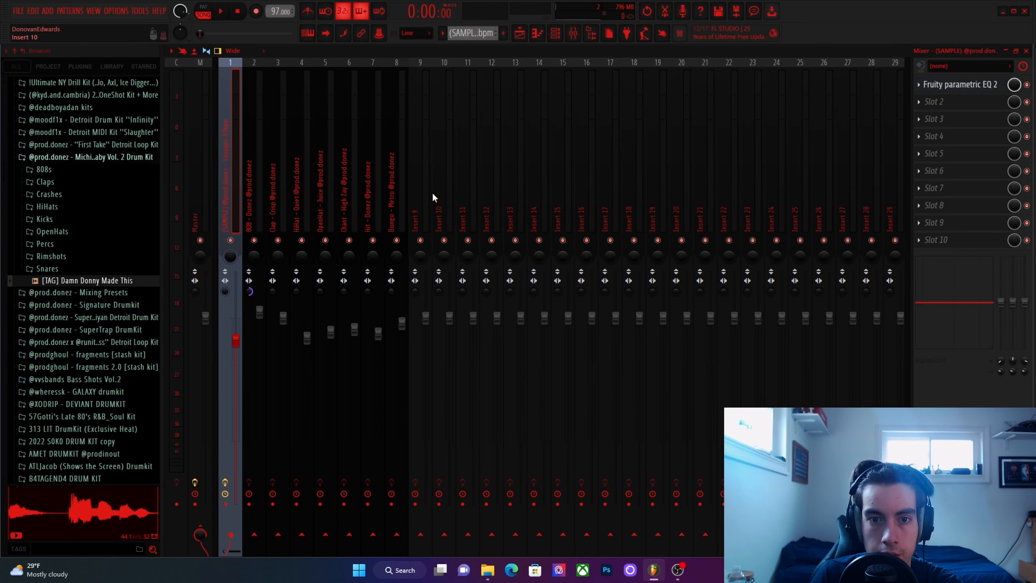
{"action": "right_click", "coordinate": [423, 194]}
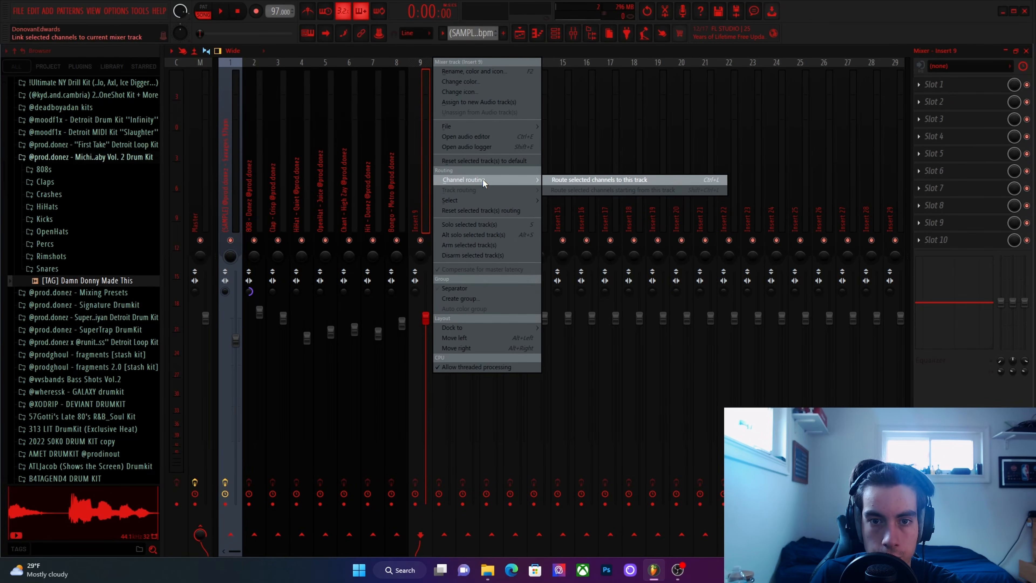
{"action": "left_click", "coordinate": [644, 179]}
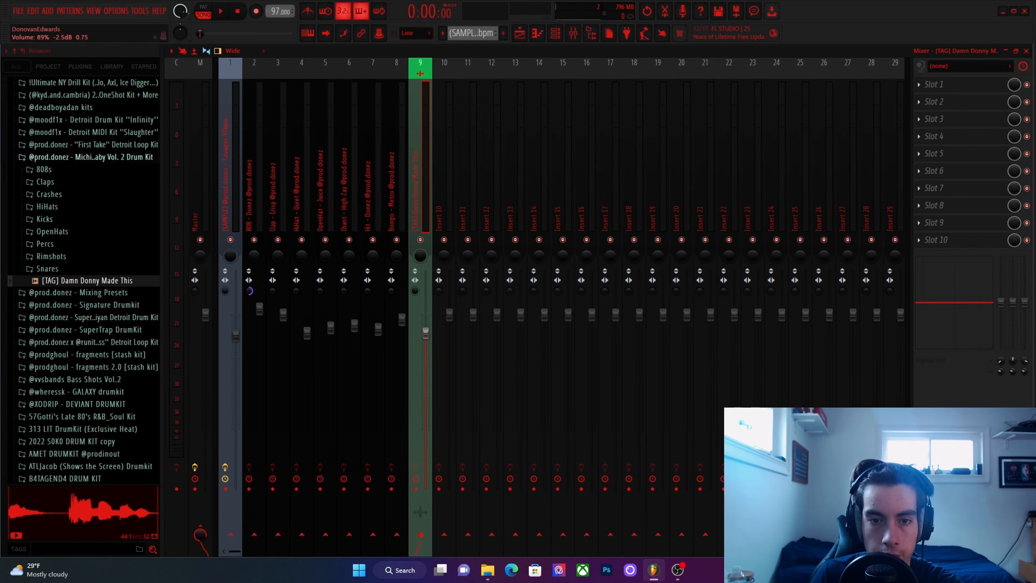
Play the arrangement to hear the tag in the mix, and return to the playlist.
{"action": "key", "text": "space"}
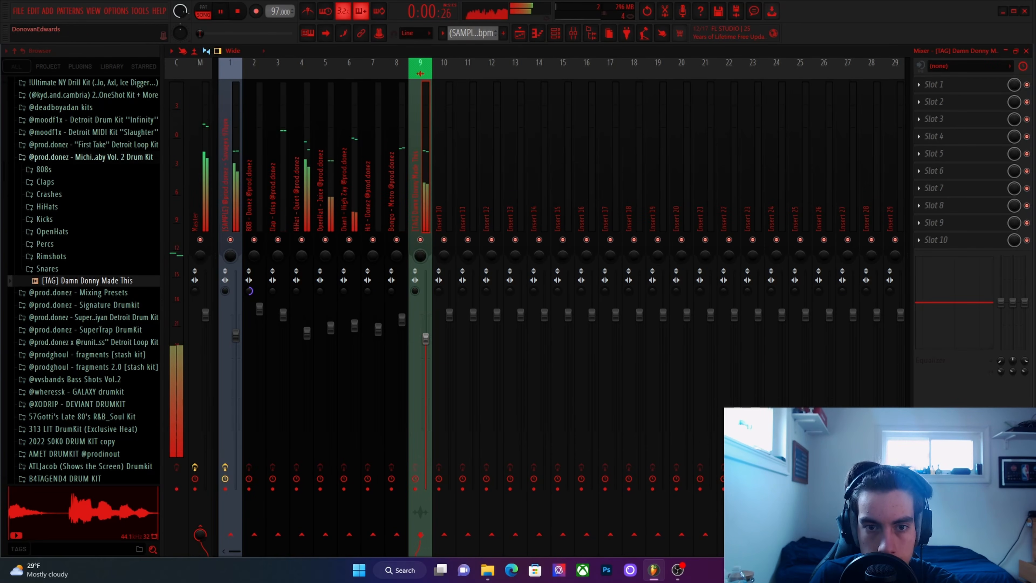
{"action": "left_click", "coordinate": [1025, 51]}
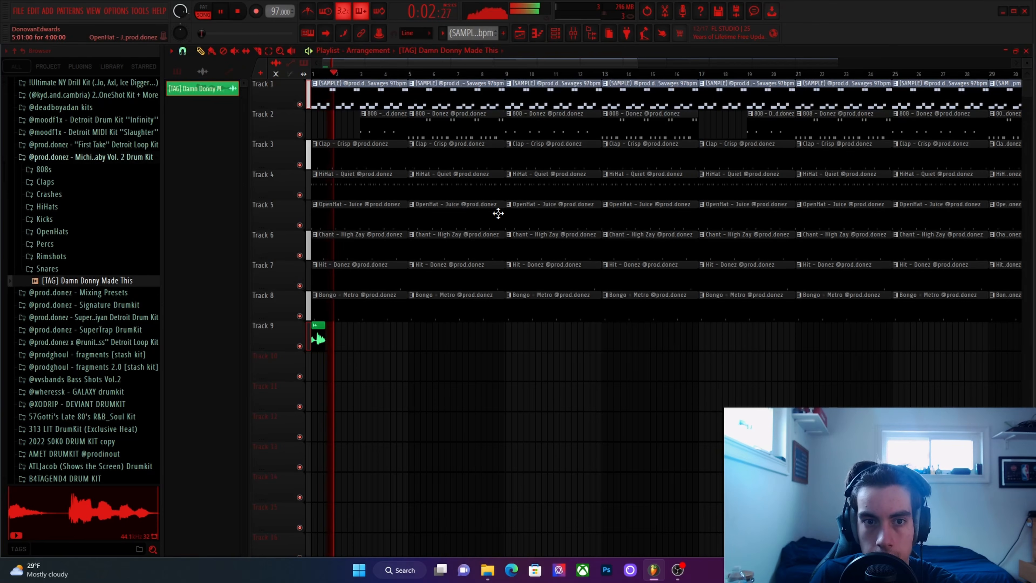
{"action": "scroll", "coordinate": [460, 341], "scroll_direction": "down", "scroll_amount": 2}
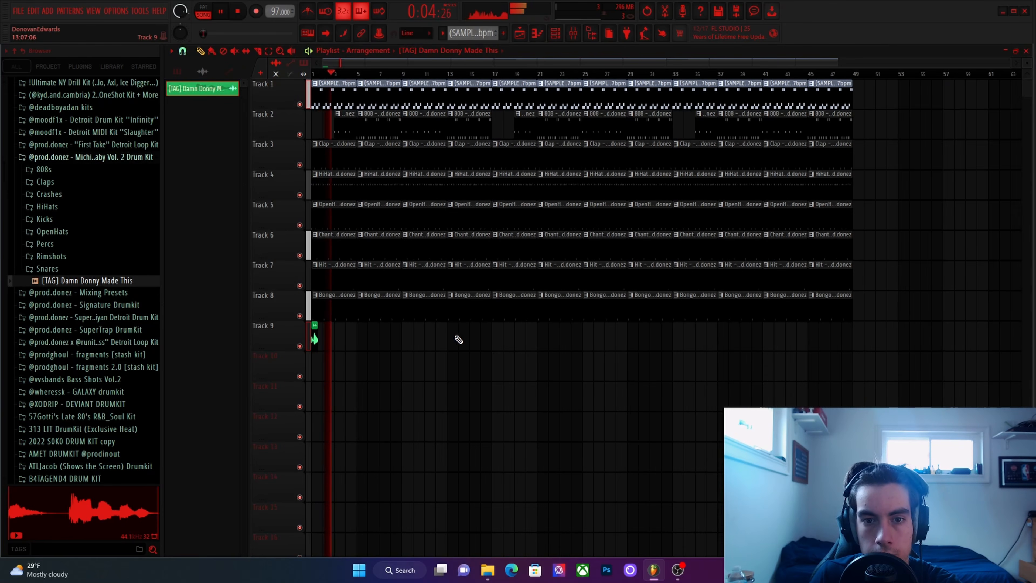